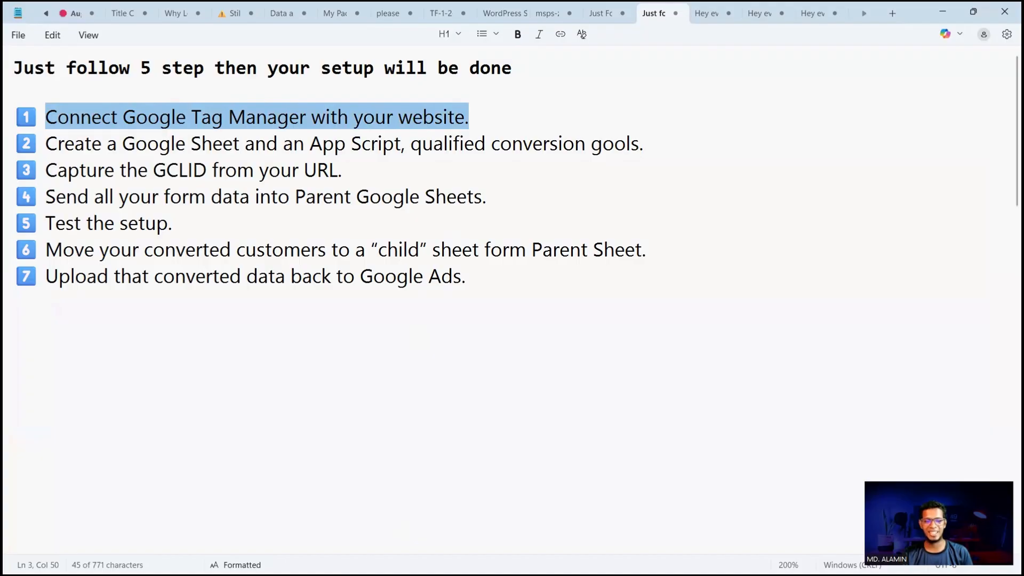
# Switch from the notes to Tag Manager in the browser and select the container ID in its install snippet
pyautogui.click(942, 12)
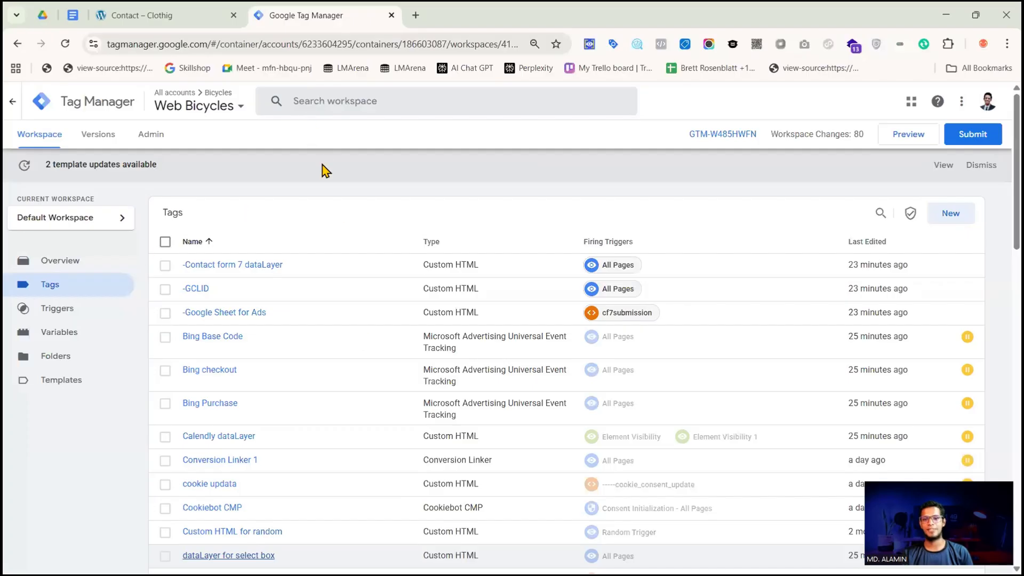
pyautogui.click(730, 136)
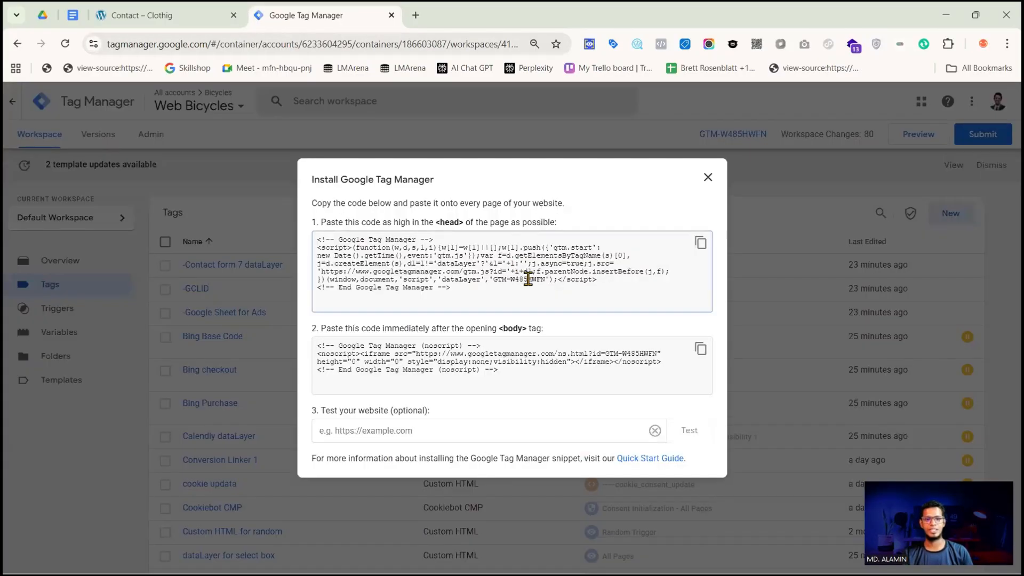
pyautogui.doubleClick(527, 279)
pyautogui.hotkey('ctrl', 'c')
pyautogui.click(415, 15)
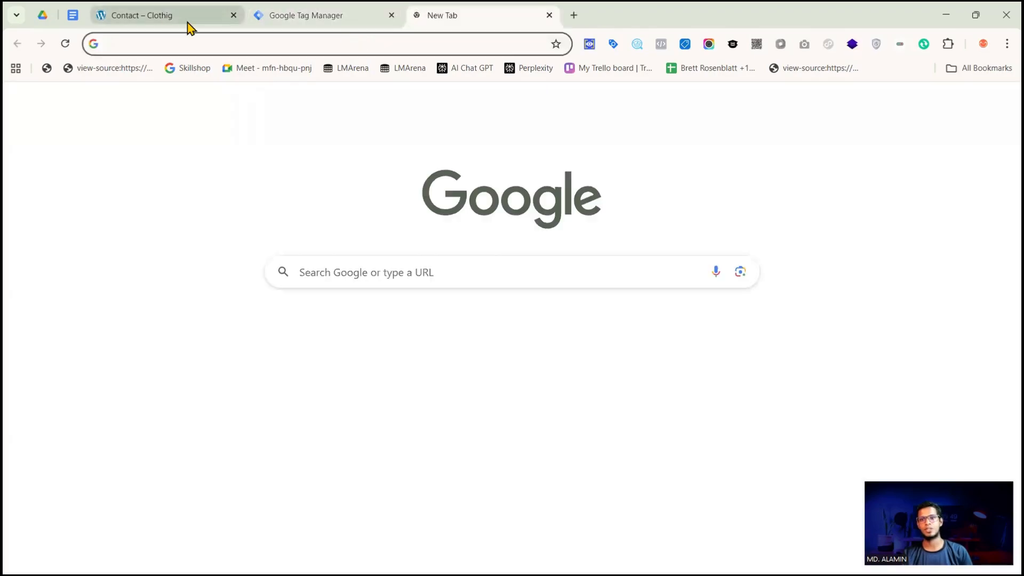
# View the source of the website's Contact page and search it for the Tag Manager container ID
pyautogui.click(171, 16)
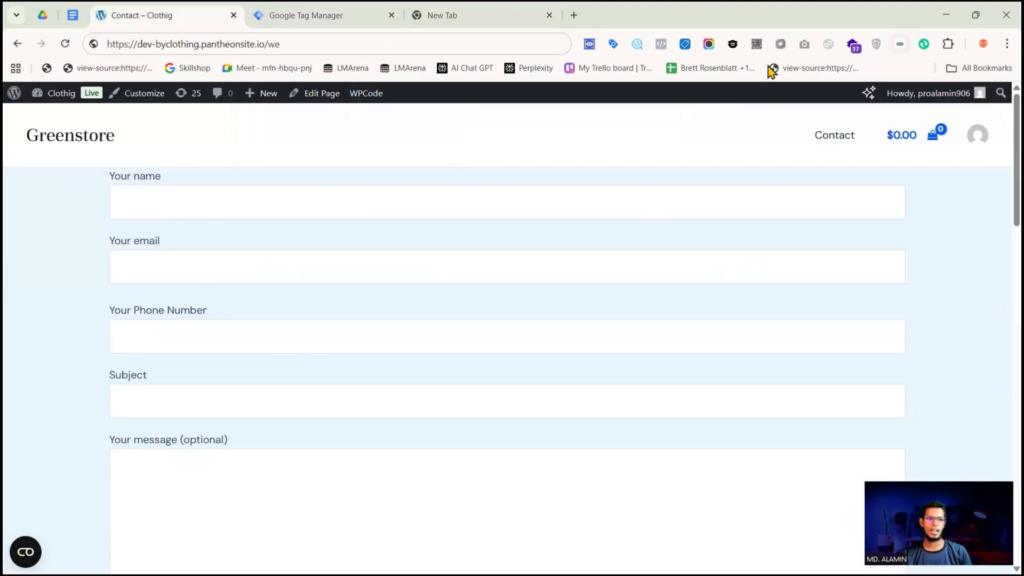
pyautogui.rightClick(335, 193)
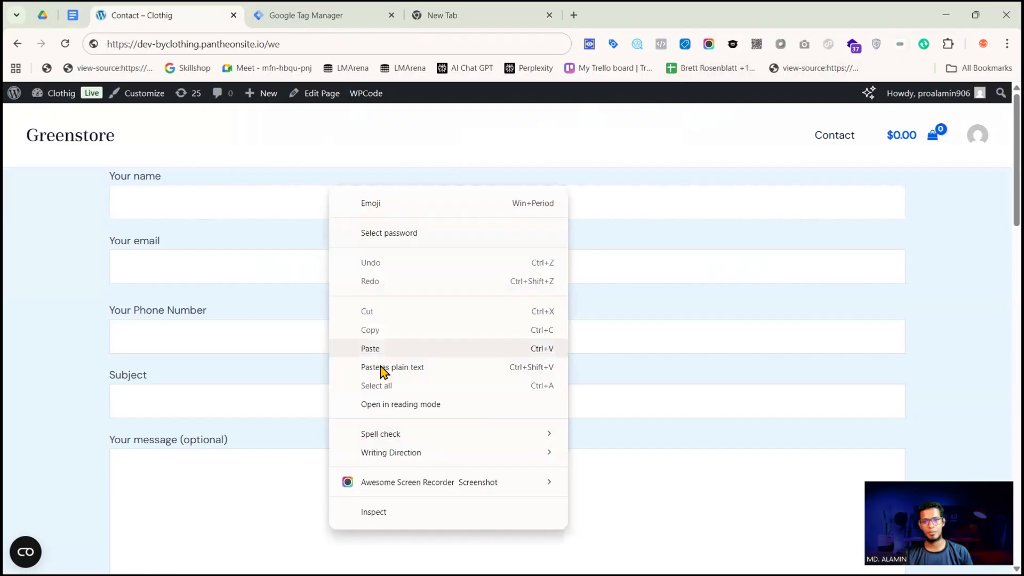
pyautogui.rightClick(290, 435)
pyautogui.click(290, 429)
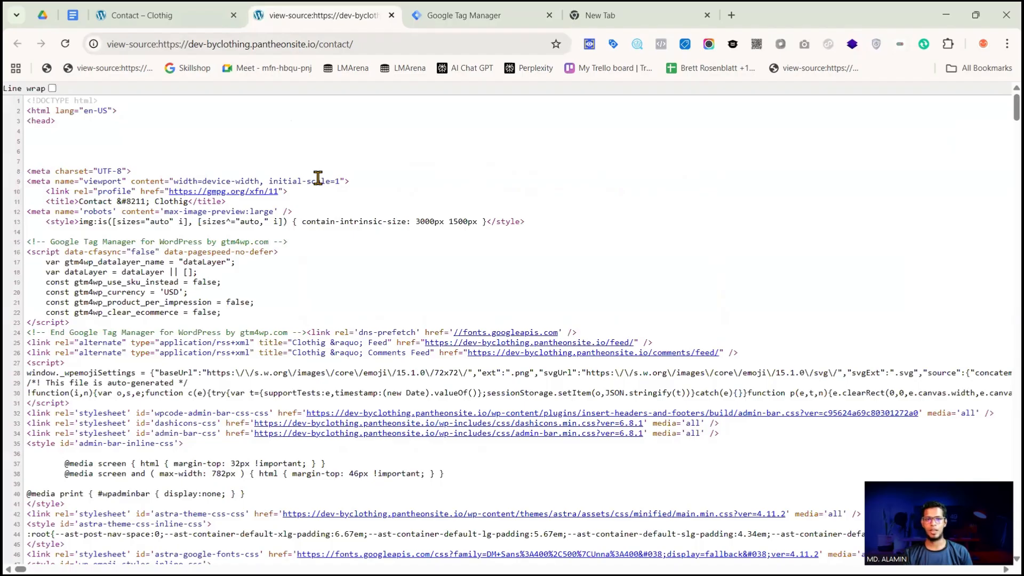
pyautogui.hotkey('ctrl', 'f')
pyautogui.hotkey('ctrl', 'v')
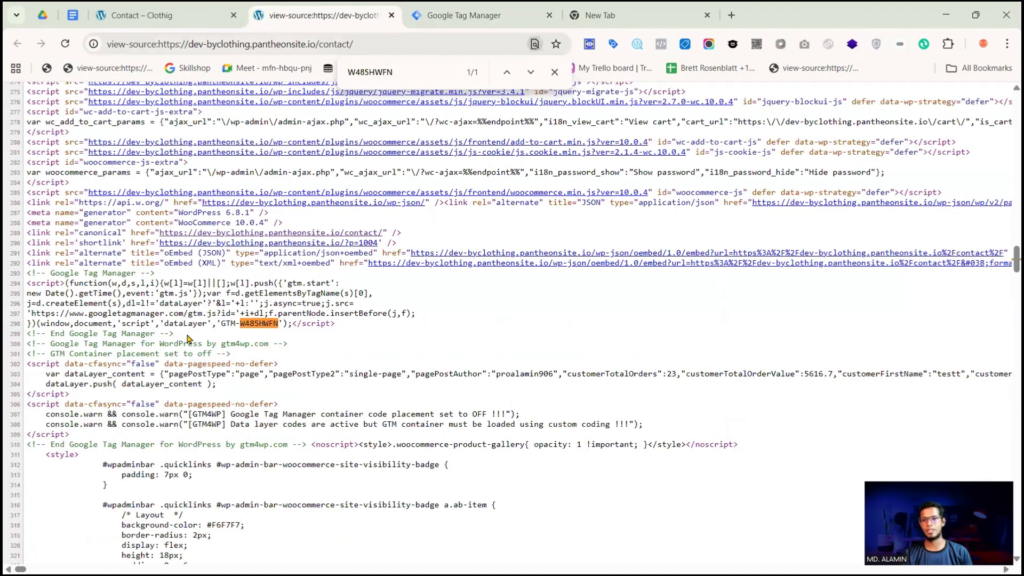
# Highlight the Google Tag Manager script block in the page source, and close the source and the install instructions
pyautogui.moveTo(173, 334); pyautogui.dragTo(25, 277)
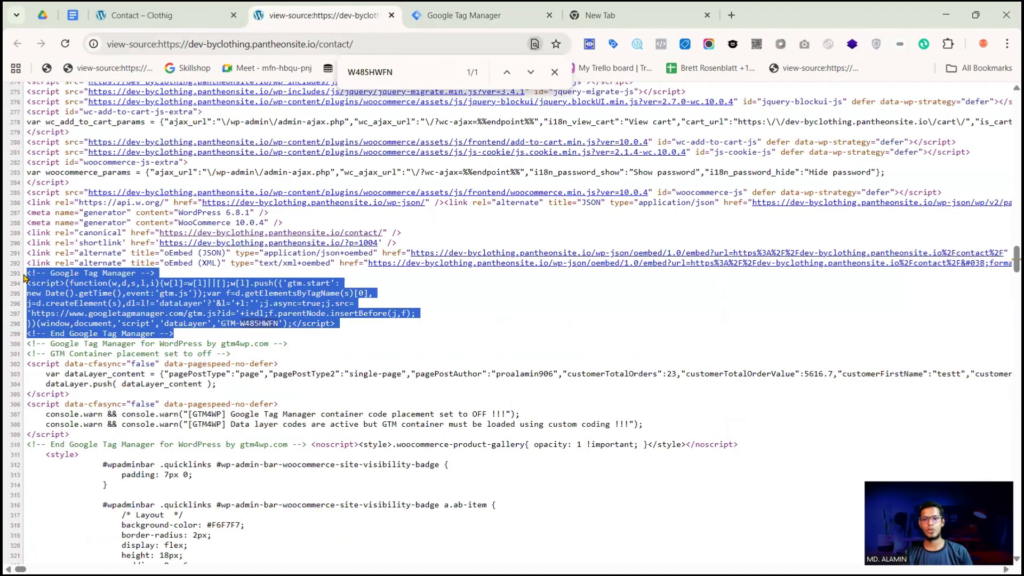
pyautogui.click(214, 323)
pyautogui.hotkey('ctrl', 'w')
pyautogui.click(708, 178)
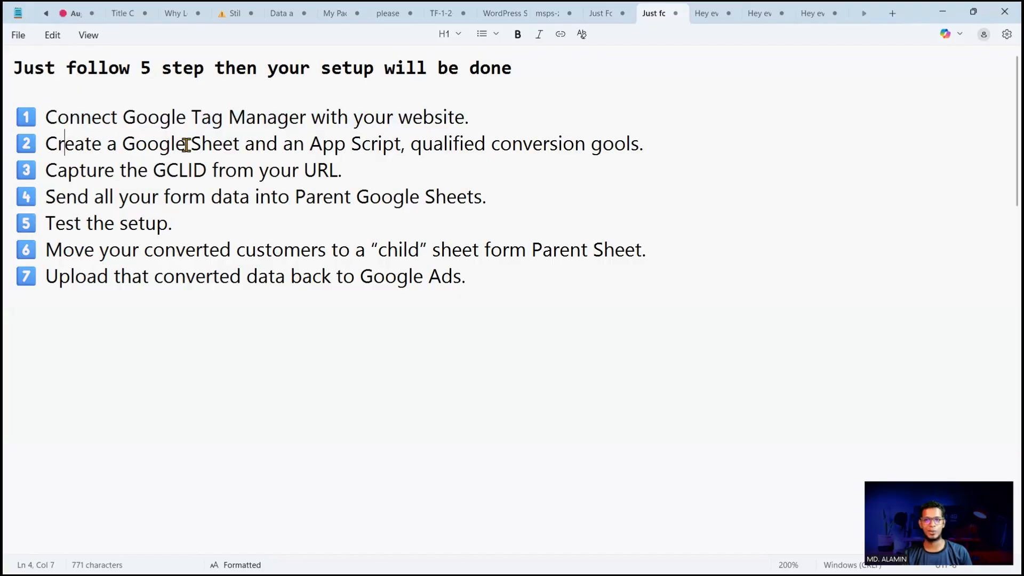
# Highlight the Google Sheet and App Script item in the notes, and view the Conversion Name note in the Google Offline conversion for me sheet
pyautogui.moveTo(239, 142); pyautogui.dragTo(119, 148)
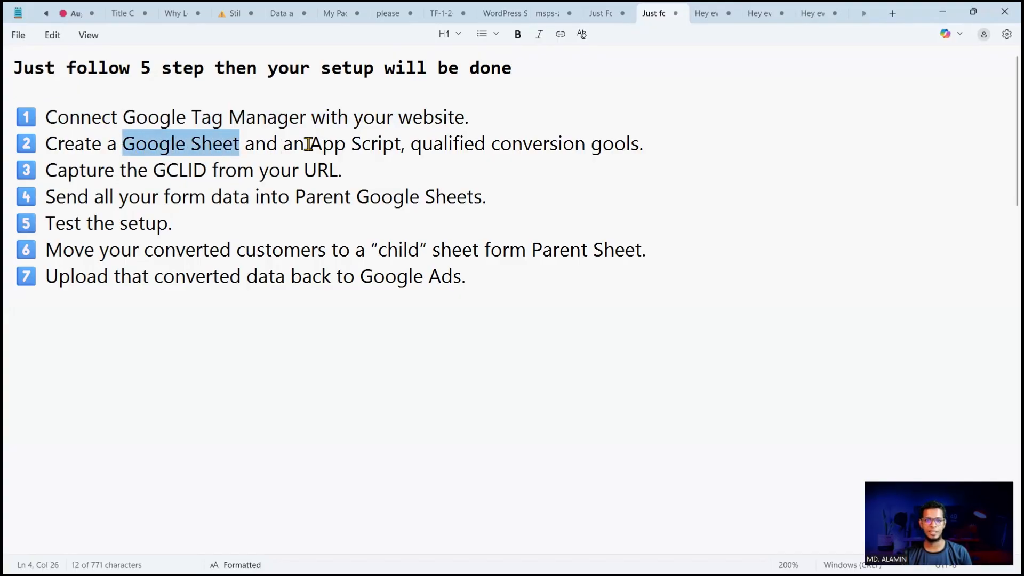
pyautogui.moveTo(322, 144); pyautogui.dragTo(643, 152)
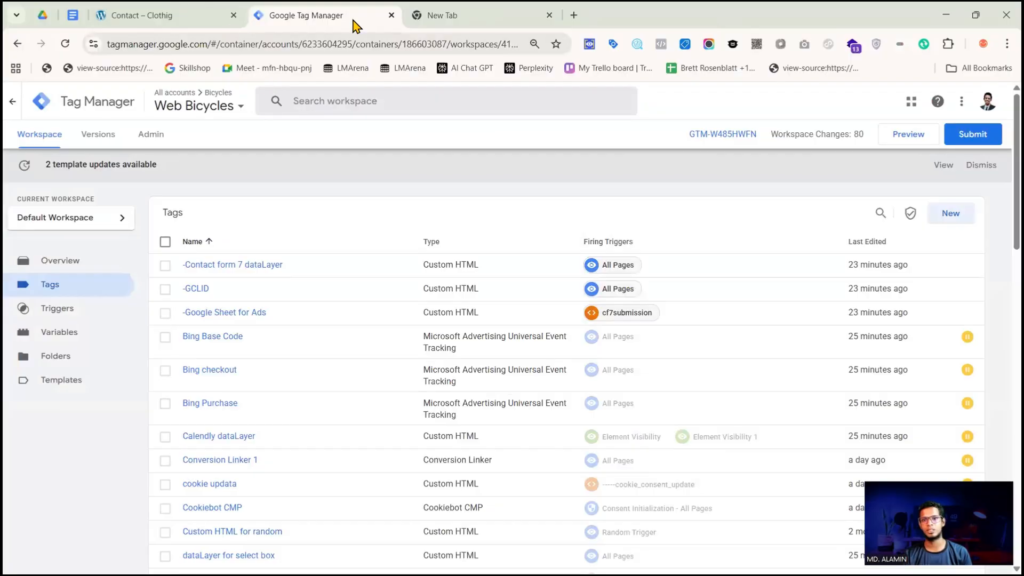
pyautogui.hotkey('ctrl', 'Tab')
pyautogui.click(318, 41)
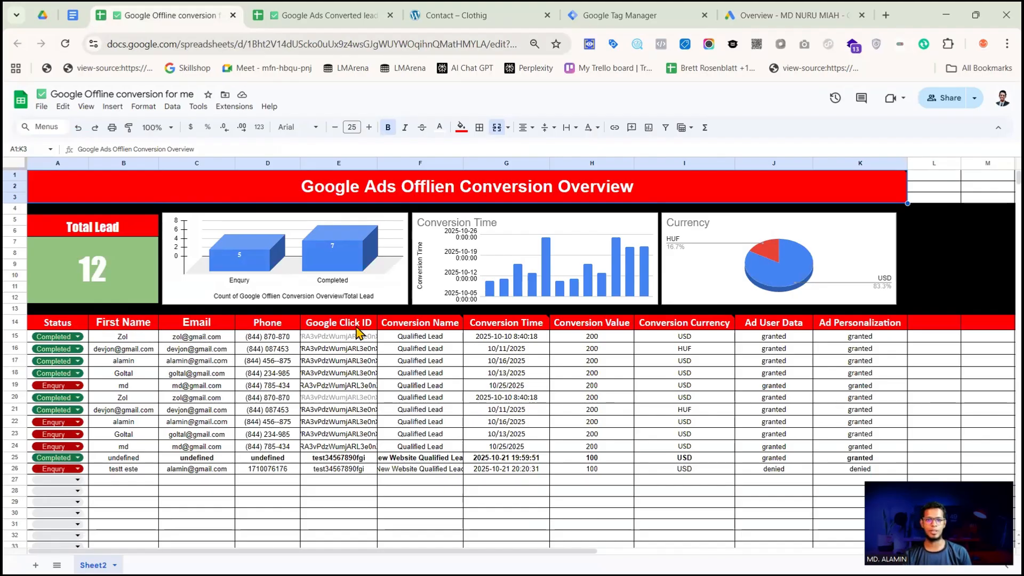
pyautogui.moveTo(444, 325)
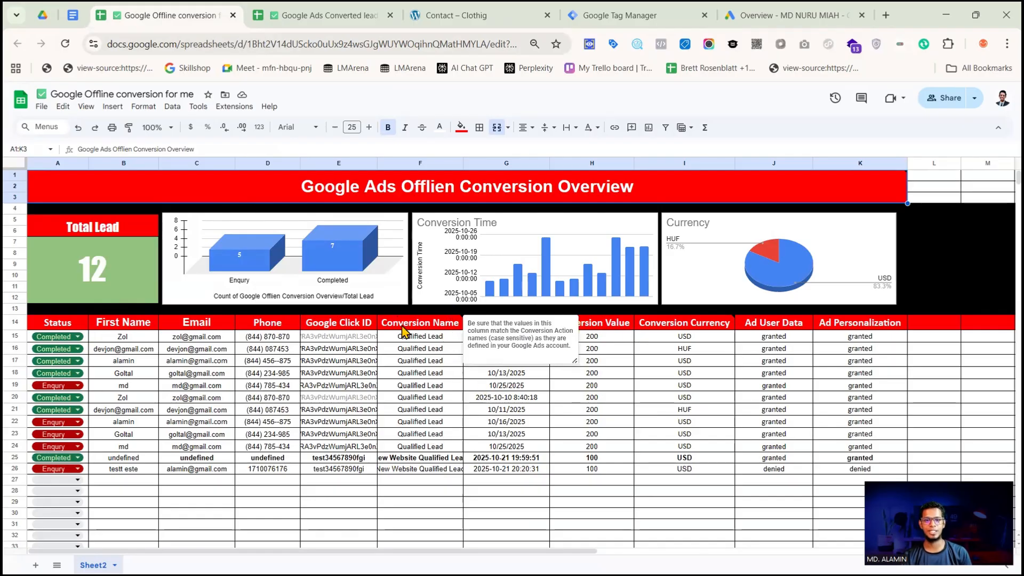
# Switch to Google Ads and open the Uploads page of its conversion goals
pyautogui.click(789, 15)
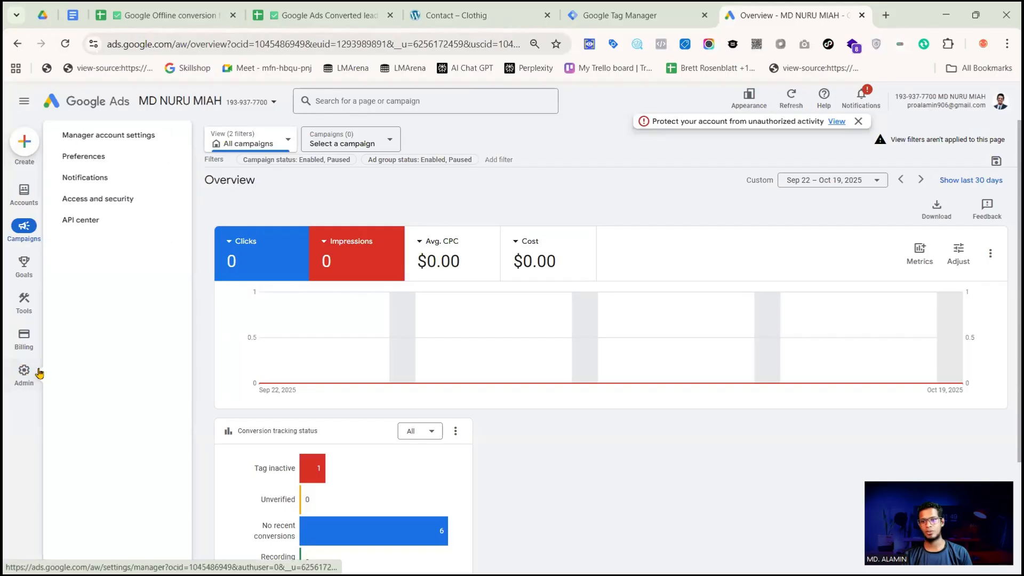
pyautogui.moveTo(16, 347)
pyautogui.moveTo(25, 274)
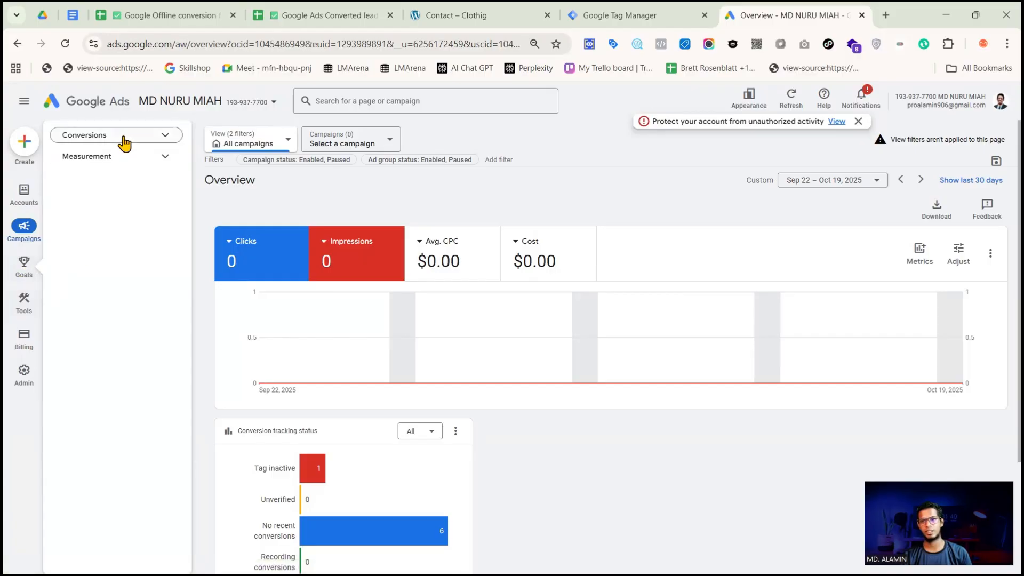
pyautogui.click(124, 140)
pyautogui.click(91, 243)
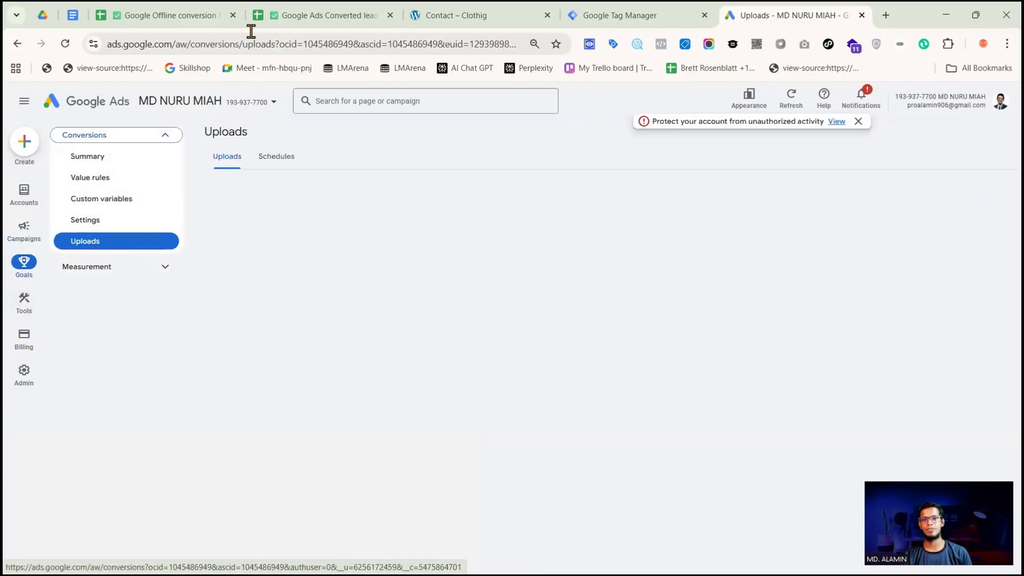
# Look over the Google Offline conversion for me and Google Ads Converted lead Data sheets, and return to the Google Ads uploads
pyautogui.click(194, 17)
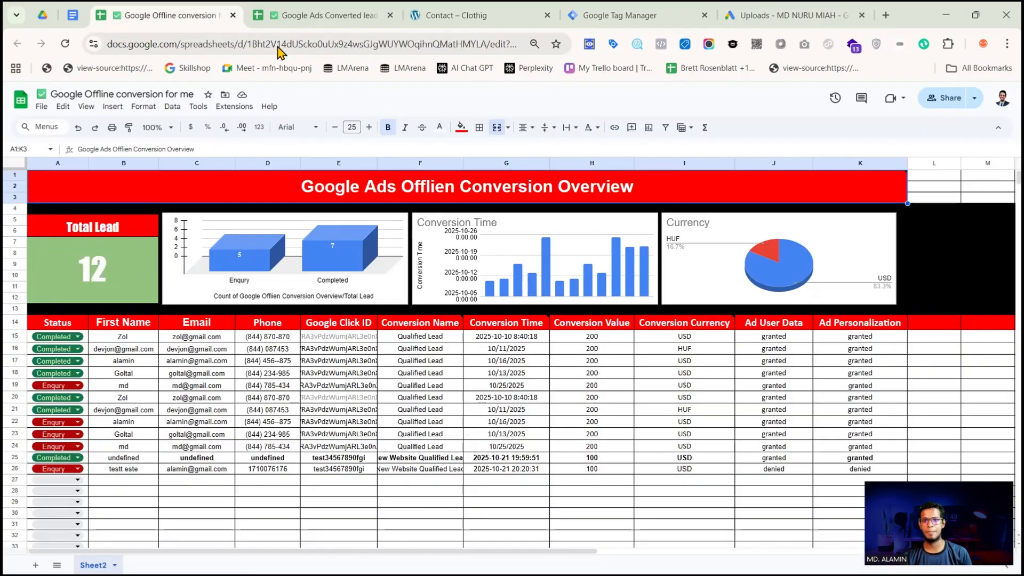
pyautogui.click(303, 15)
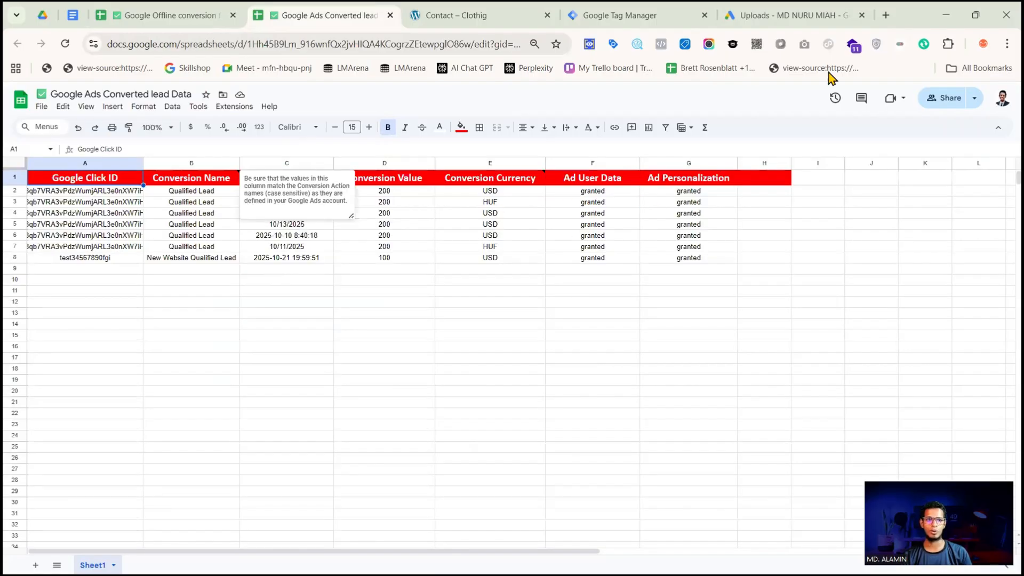
pyautogui.click(799, 15)
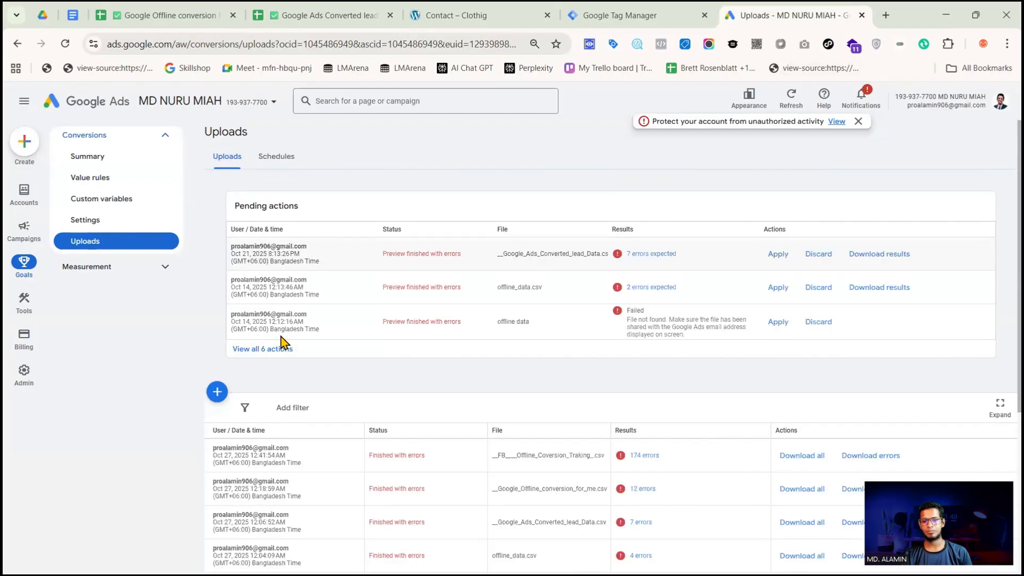
# Start a new conversion upload and make a copy of the Google Sheets template for conversions from clicks
pyautogui.click(217, 392)
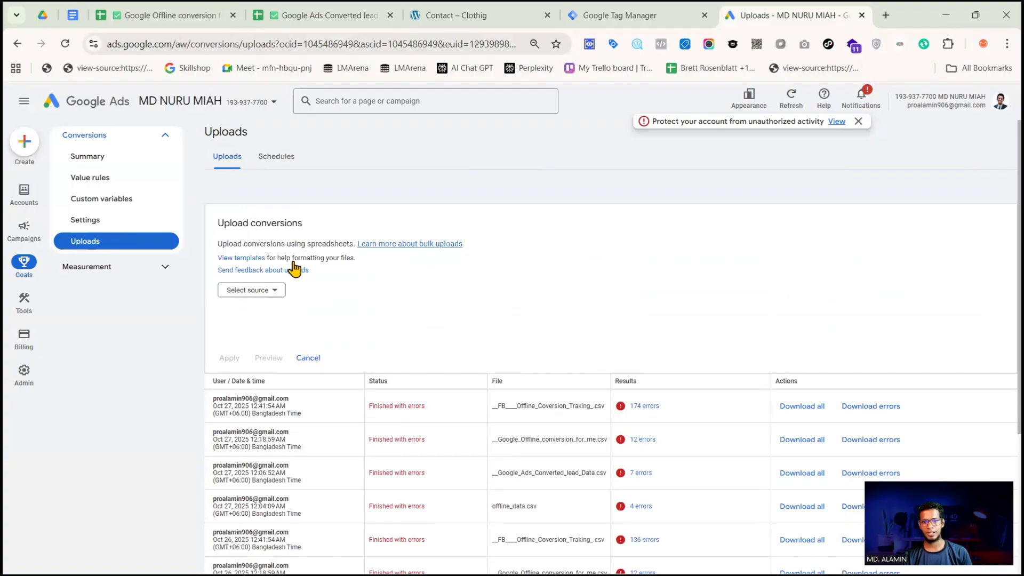
pyautogui.click(247, 261)
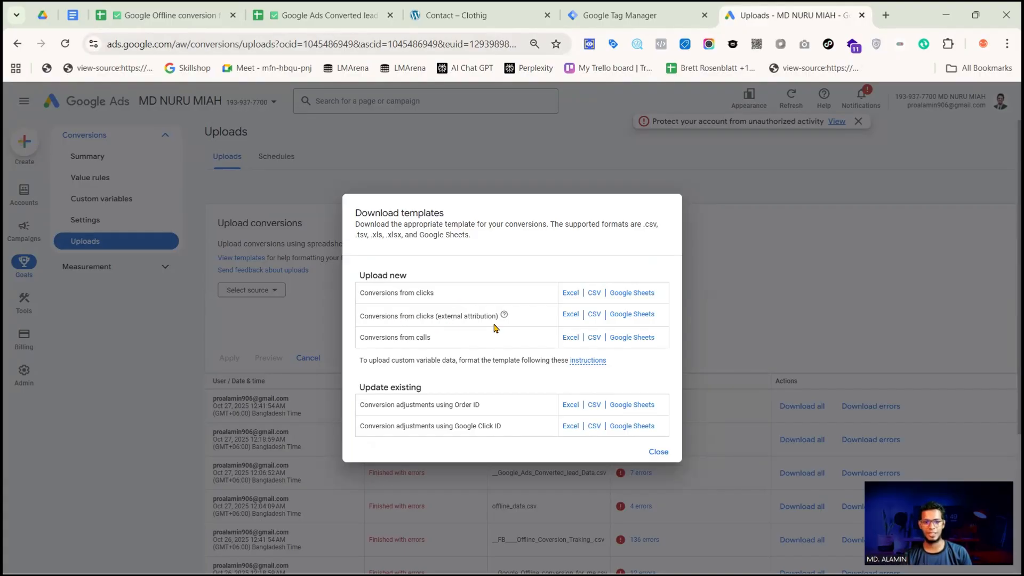
pyautogui.click(630, 297)
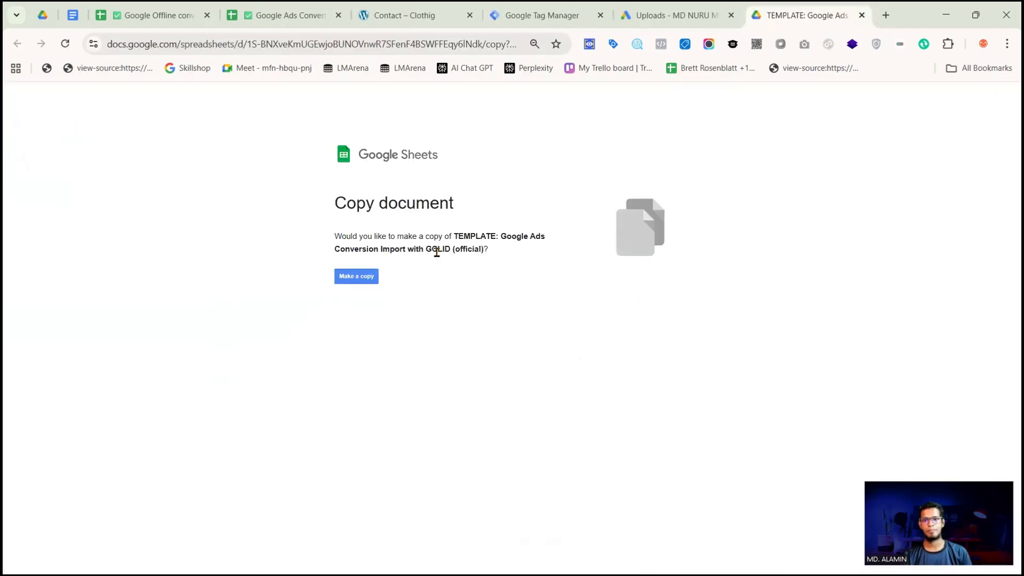
pyautogui.click(367, 278)
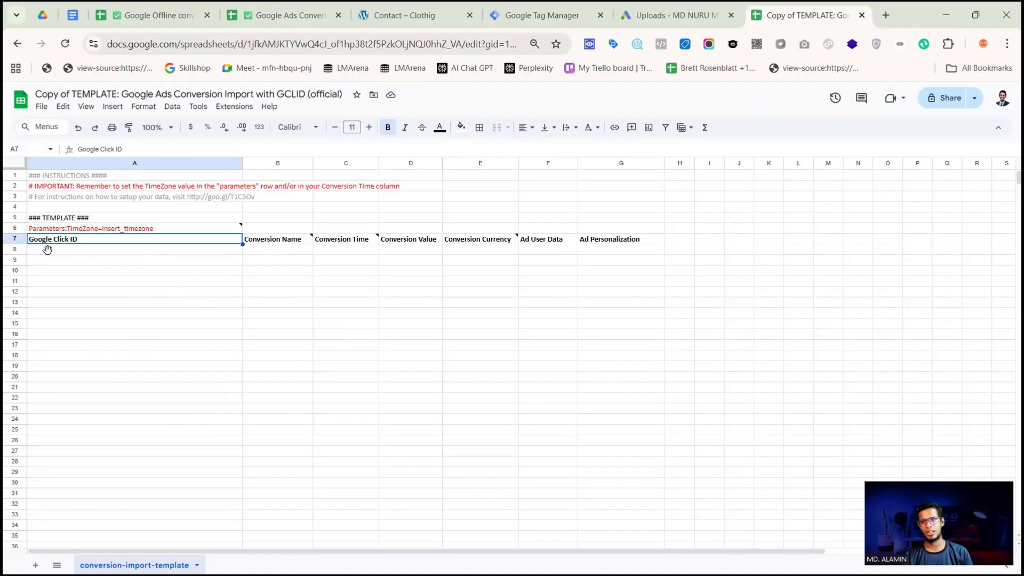
# Highlight the header row in the template copy and copy the Parameters:TimeZone row above it
pyautogui.hotkey('shift', 'space')
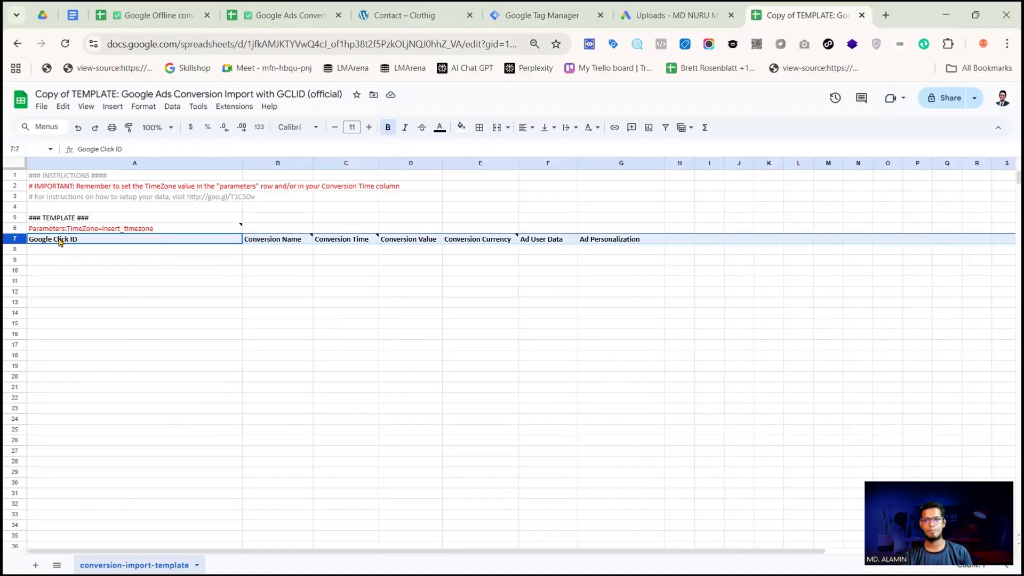
pyautogui.moveTo(370, 242)
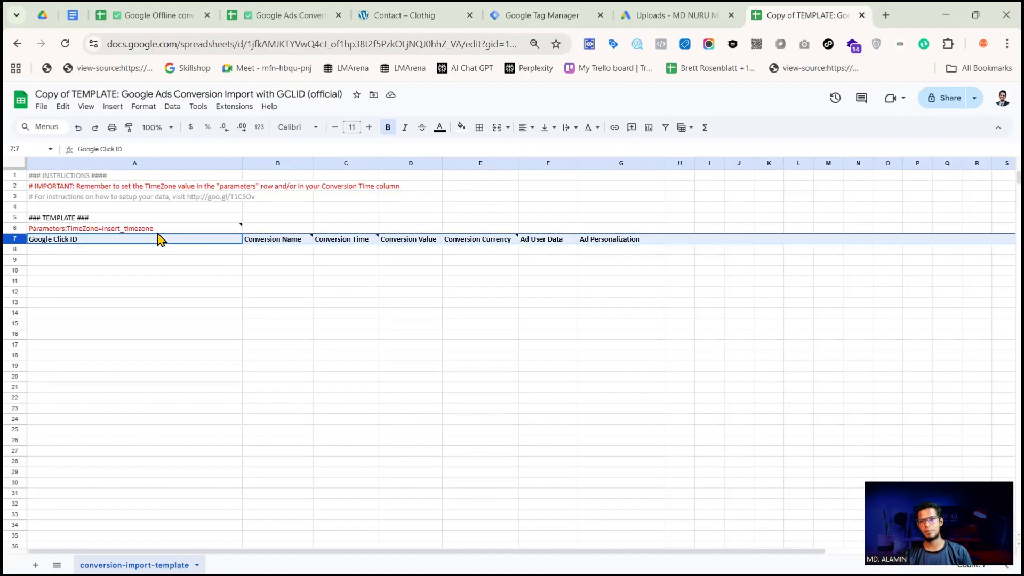
pyautogui.click(13, 228)
pyautogui.hotkey('ctrl', 'c')
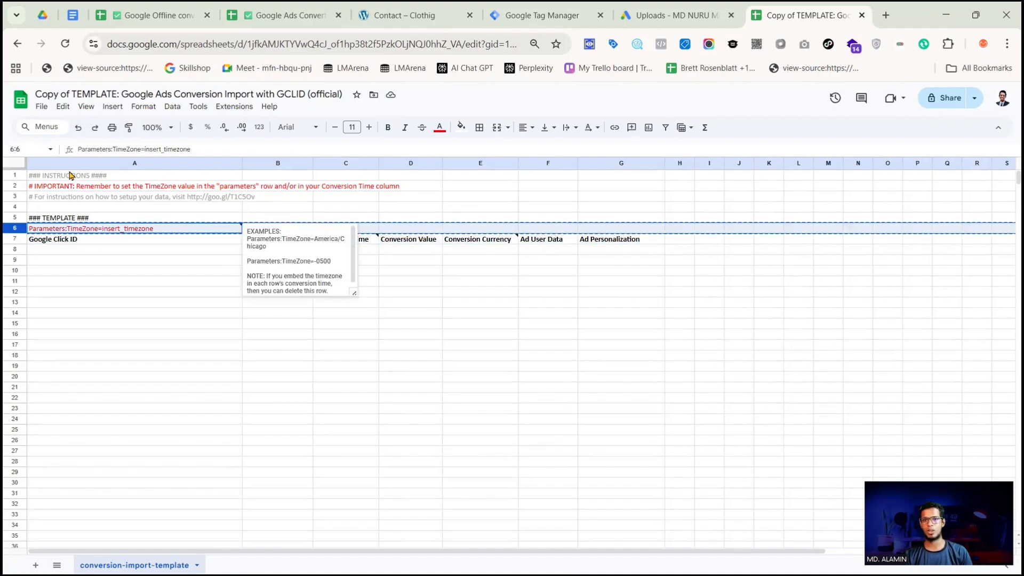
# Insert a row above the header in the Google Ads Converted lead Data sheet and paste the TimeZone parameter row there
pyautogui.click(272, 20)
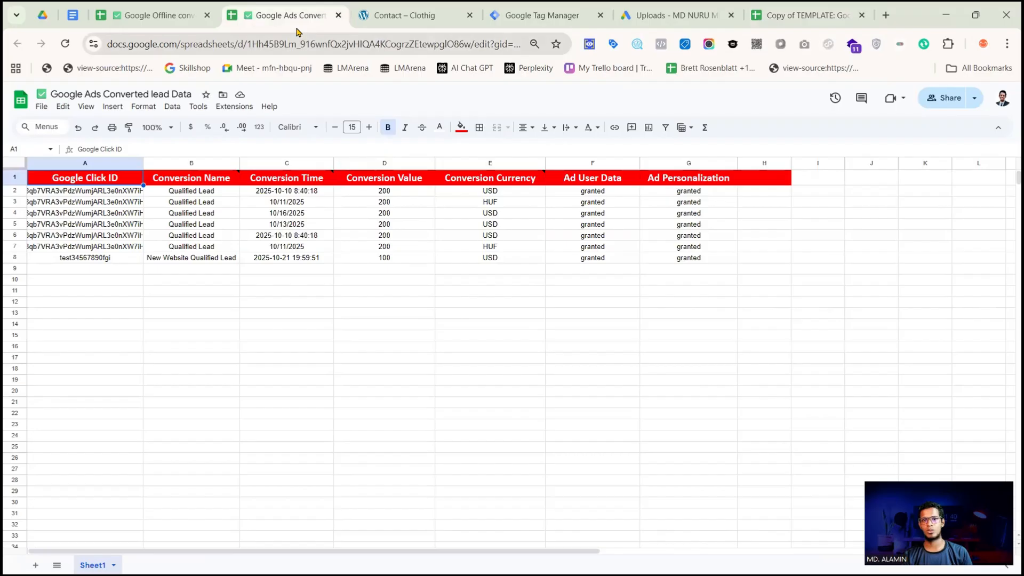
pyautogui.click(15, 176)
pyautogui.rightClick(18, 179)
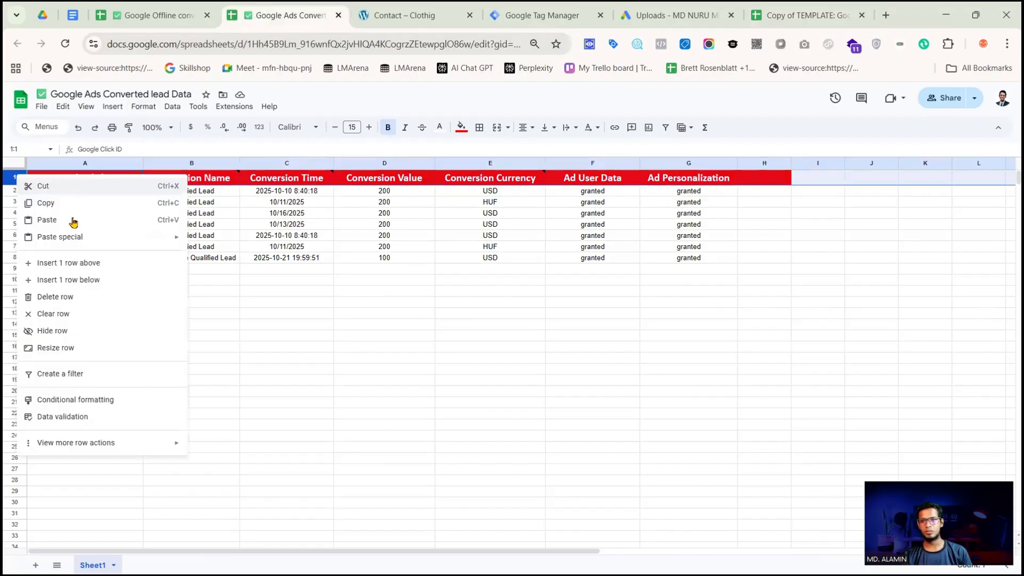
pyautogui.click(75, 264)
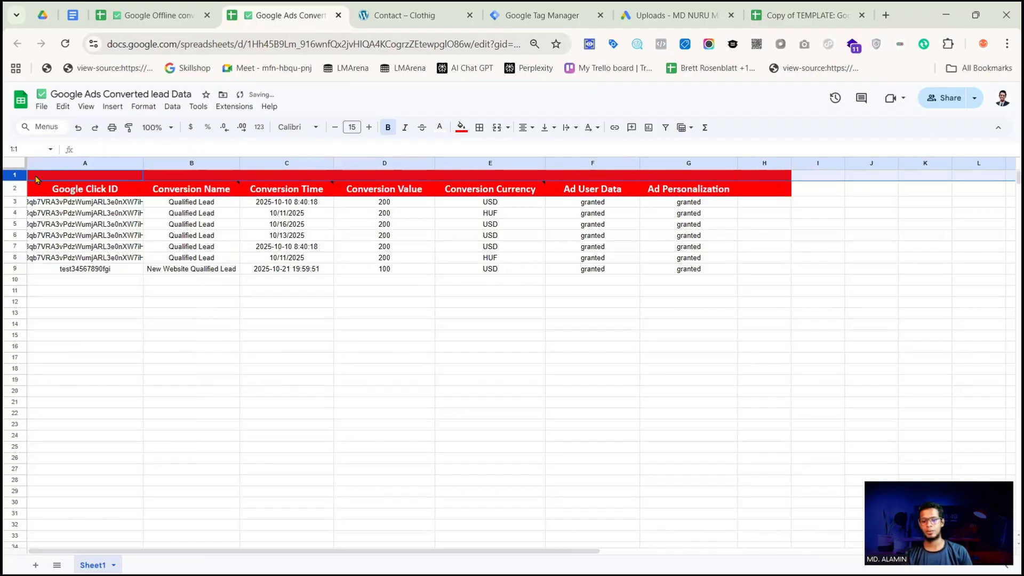
pyautogui.hotkey('ctrl', 'v')
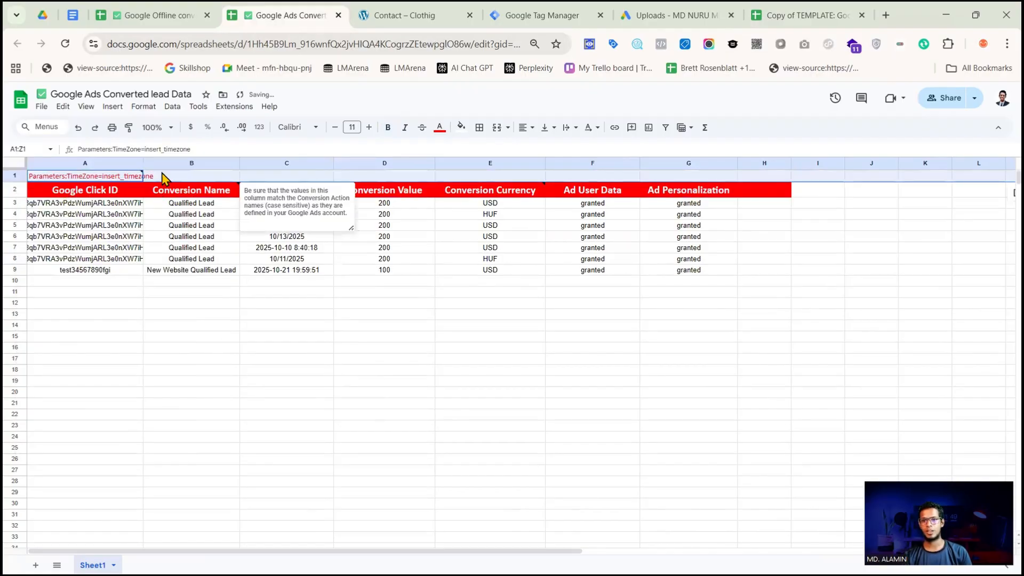
# Set the time zone parameter in cell A1 to Asia/Dhaka, replacing the insert_timezone placeholder
pyautogui.click(160, 176)
pyautogui.click(104, 181)
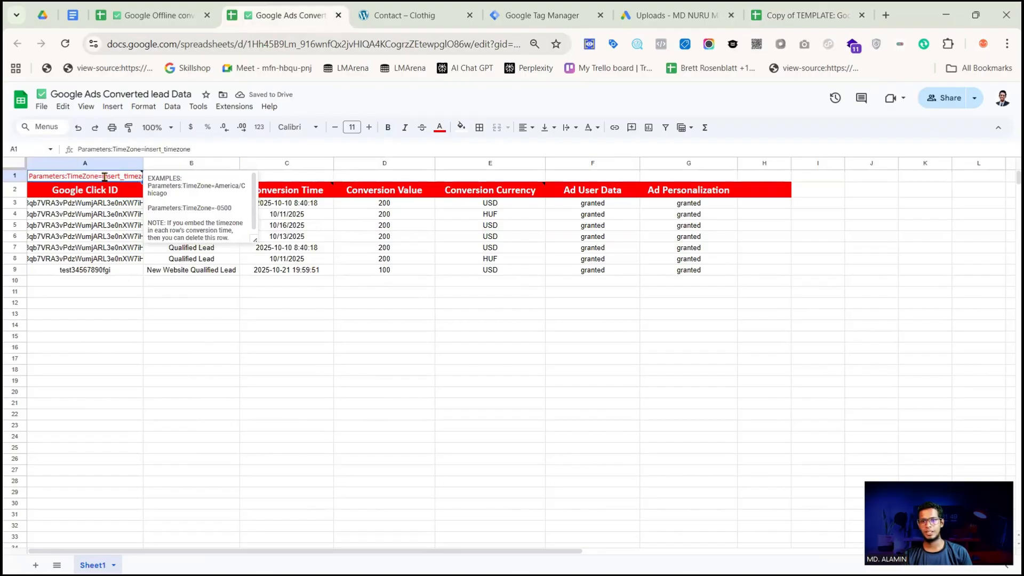
pyautogui.doubleClick(104, 177)
pyautogui.moveTo(104, 176); pyautogui.dragTo(153, 176)
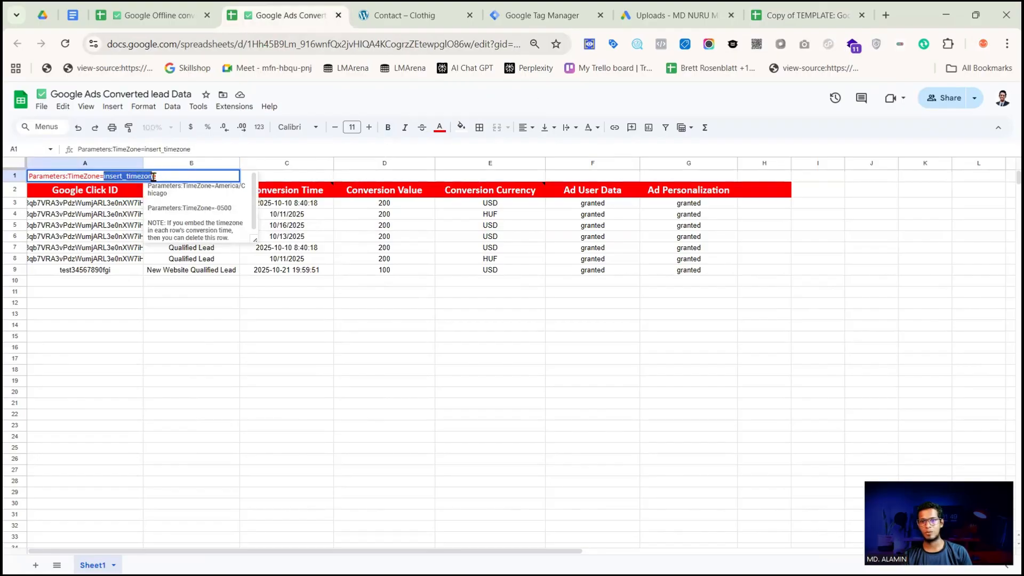
pyautogui.write('a')
pyautogui.write('Asia/Dhaka')
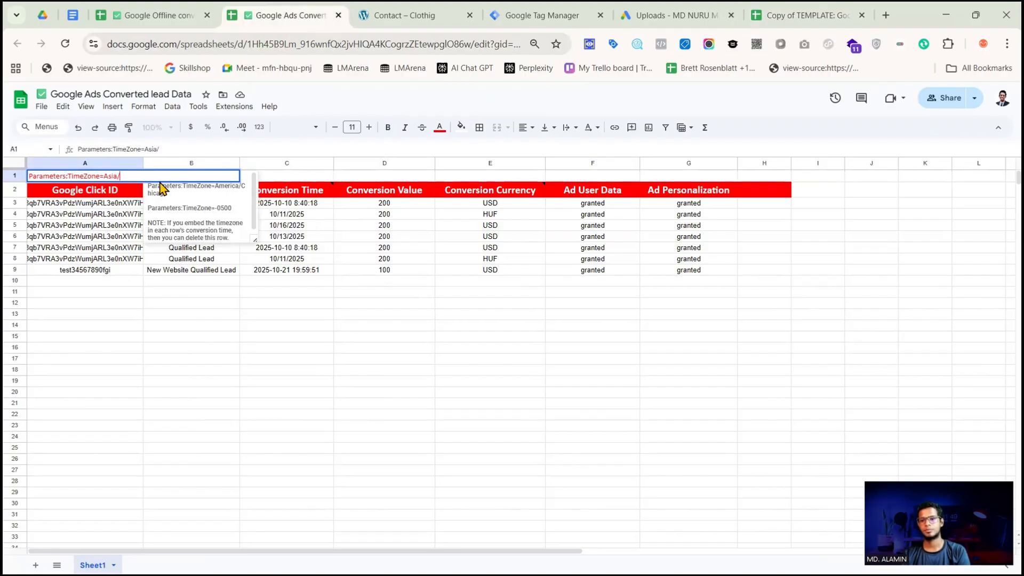
pyautogui.click(109, 202)
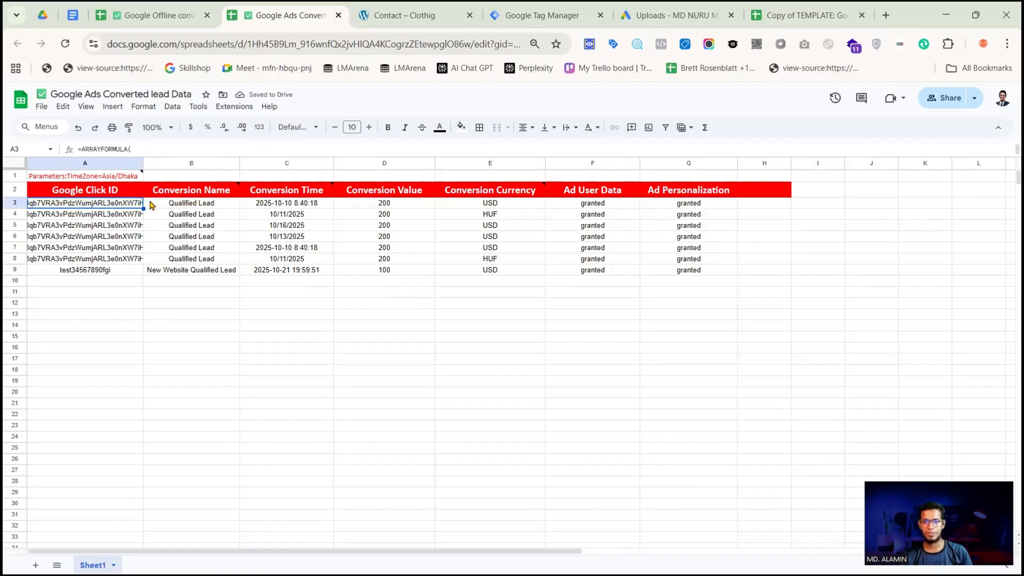
# Rename the lead overview spreadsheet to "Google Offline conversion for parent"
pyautogui.click(163, 16)
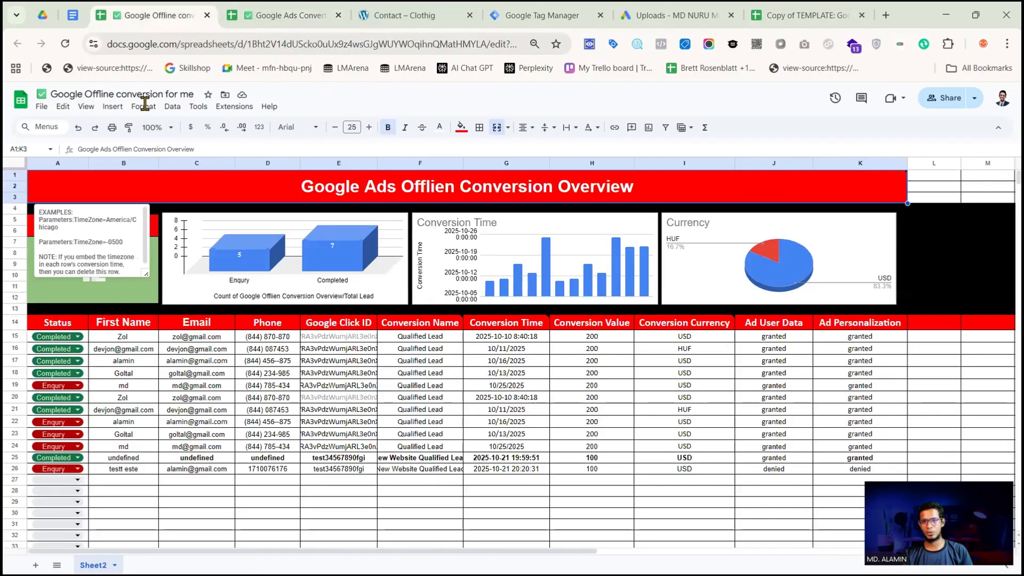
pyautogui.click(189, 93)
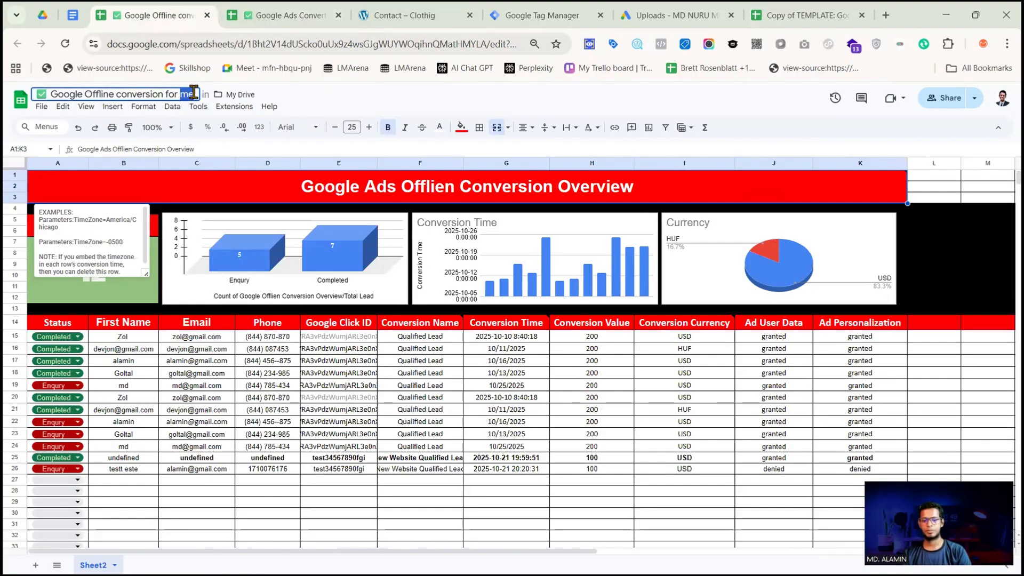
pyautogui.write('parent')
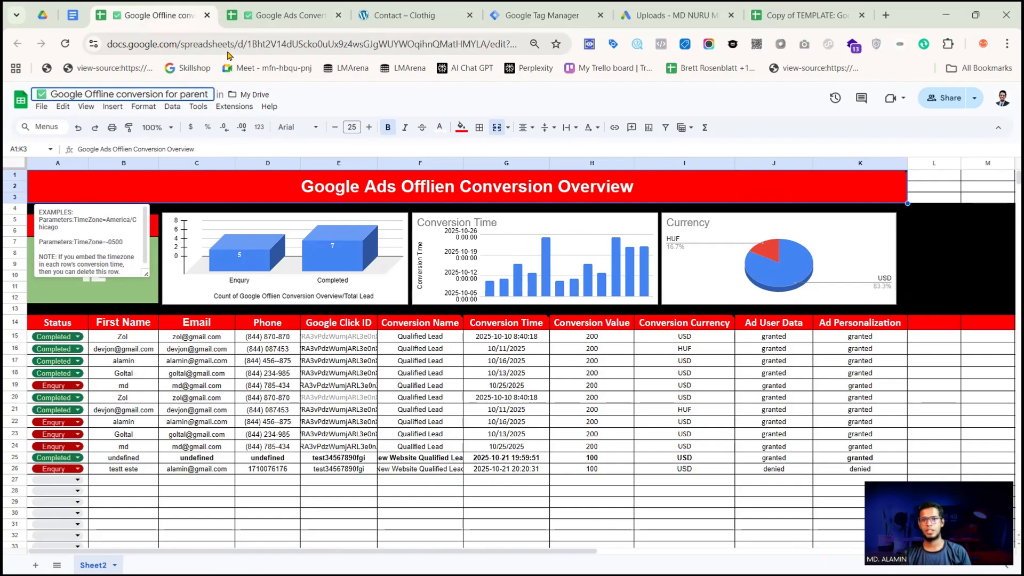
# Rename the converted-lead spreadsheet to "Google Ads Converted lead Data Child" and return to the parent spreadsheet
pyautogui.click(267, 16)
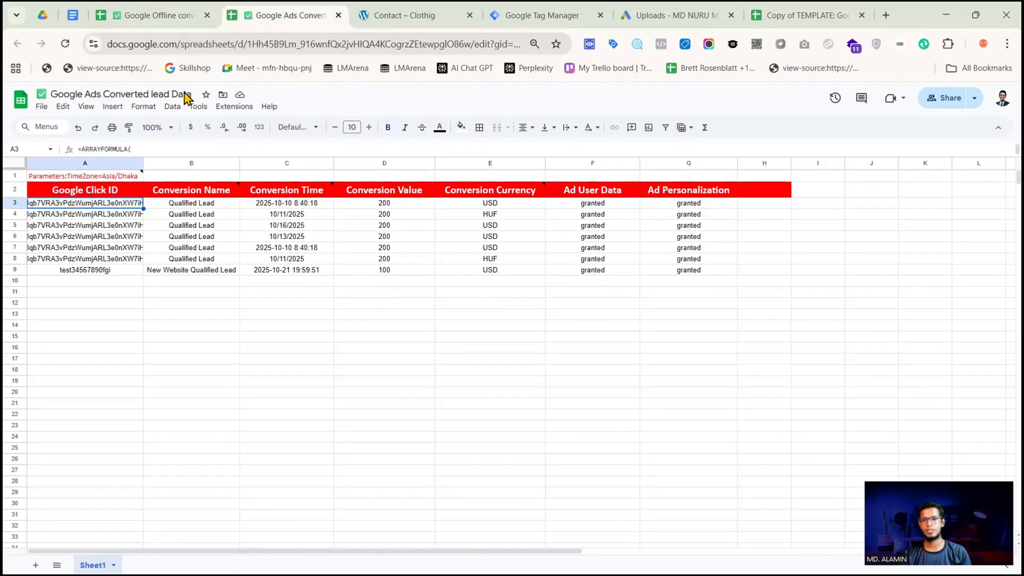
pyautogui.write('C')
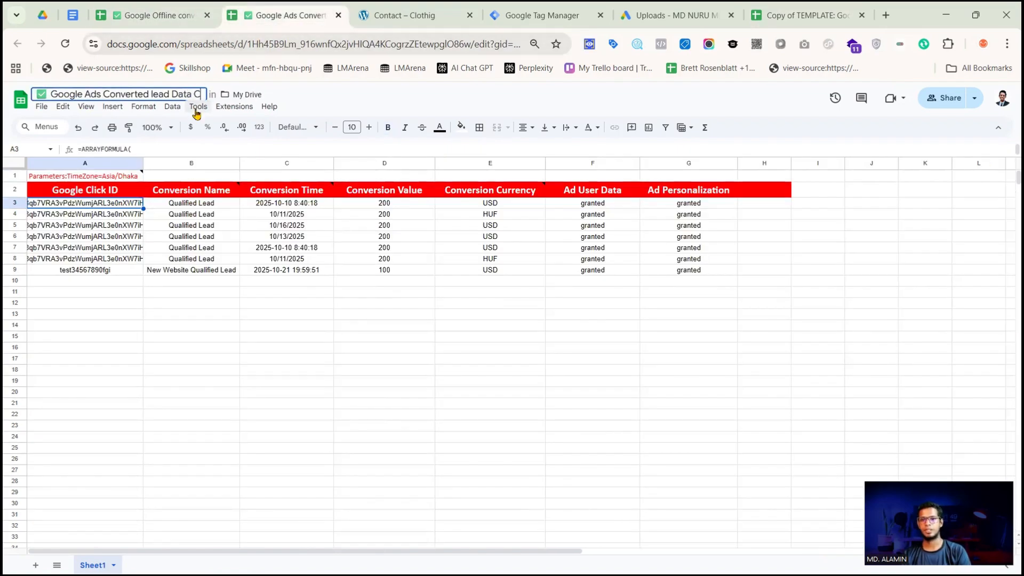
pyautogui.write('hild')
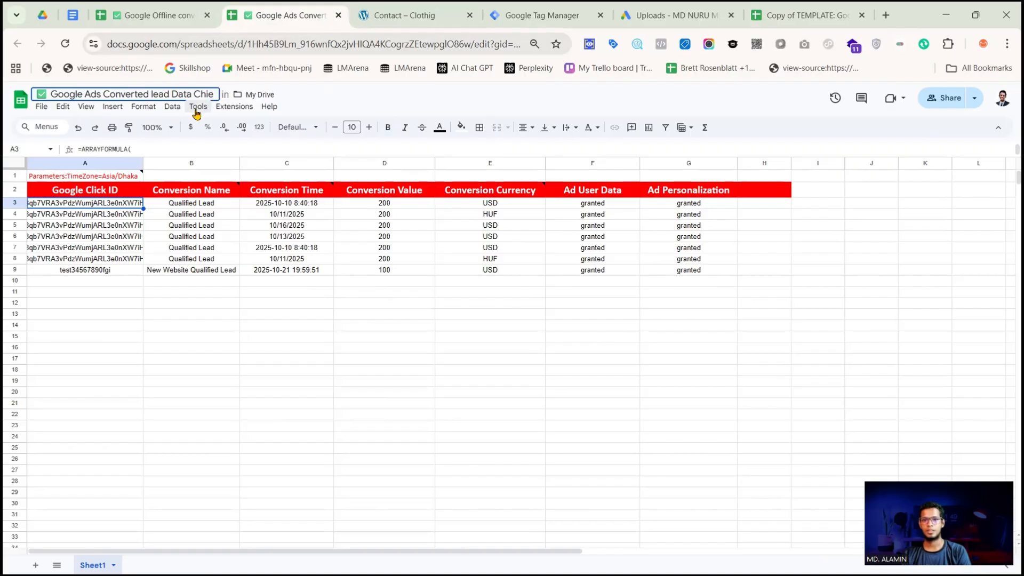
pyautogui.click(155, 16)
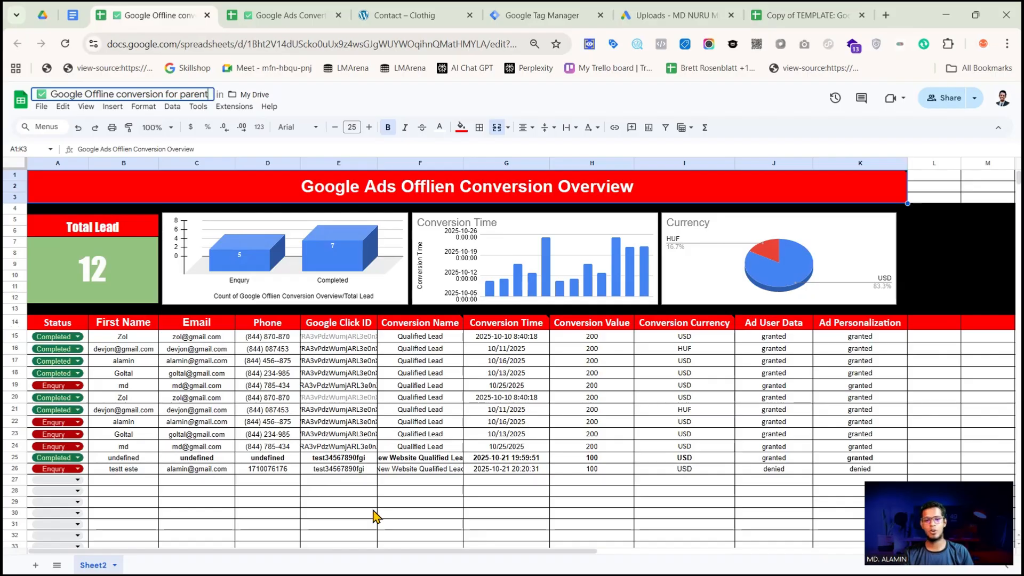
# On the website's Contact page, fill in the name, email and phone number from a saved address and set the subject to test
pyautogui.click(318, 9)
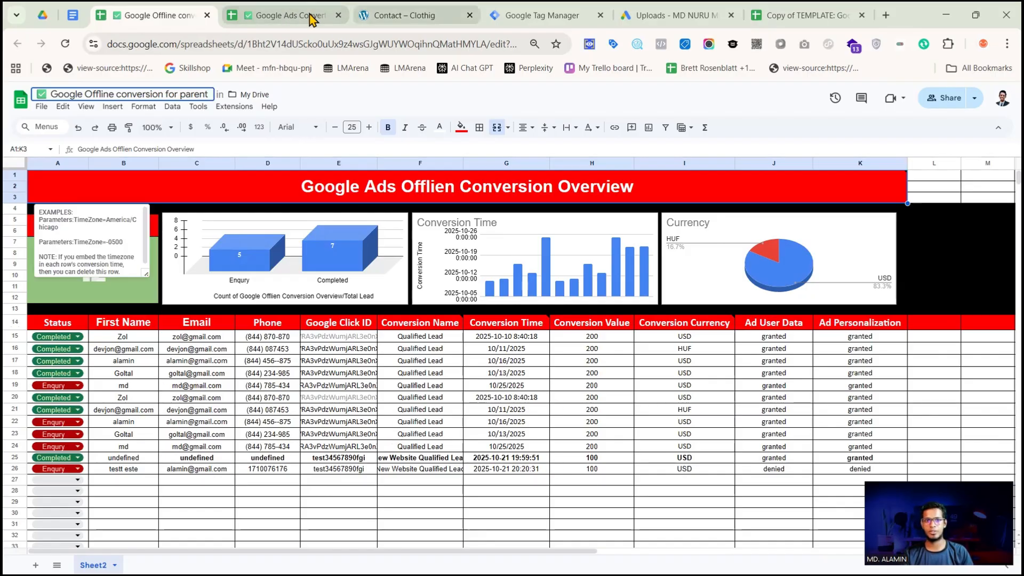
pyautogui.click(411, 15)
pyautogui.scroll(-2, 320, 256)
pyautogui.scroll(-5, 246, 265)
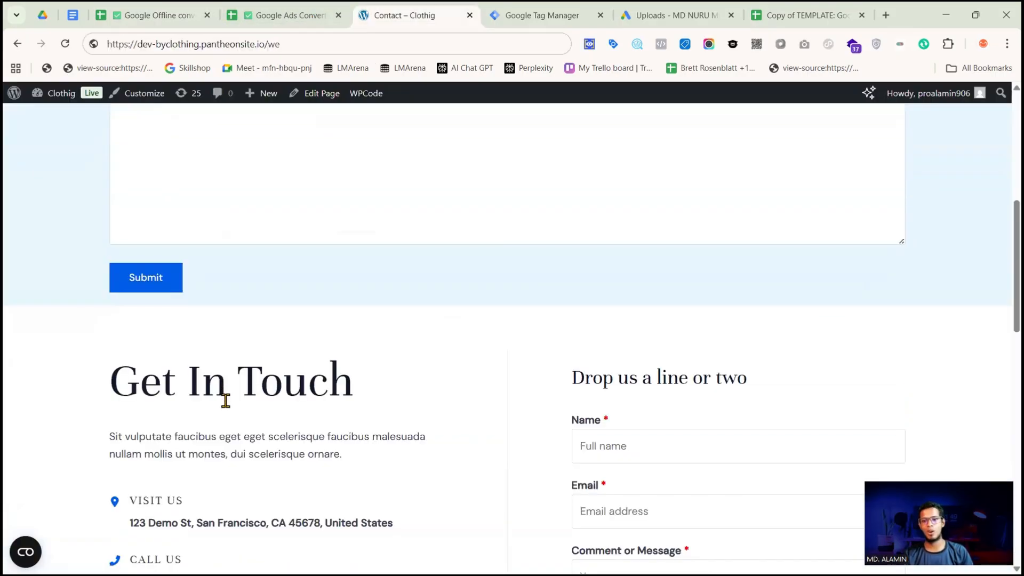
pyautogui.scroll(7, 262, 256)
pyautogui.click(246, 201)
pyautogui.click(243, 280)
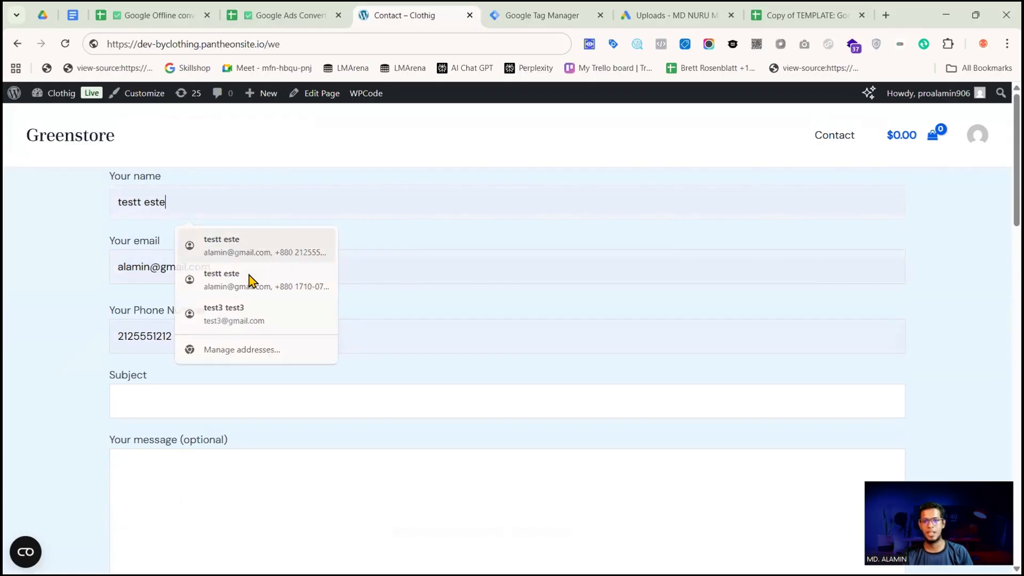
pyautogui.click(167, 414)
pyautogui.write('test')
pyautogui.click(265, 472)
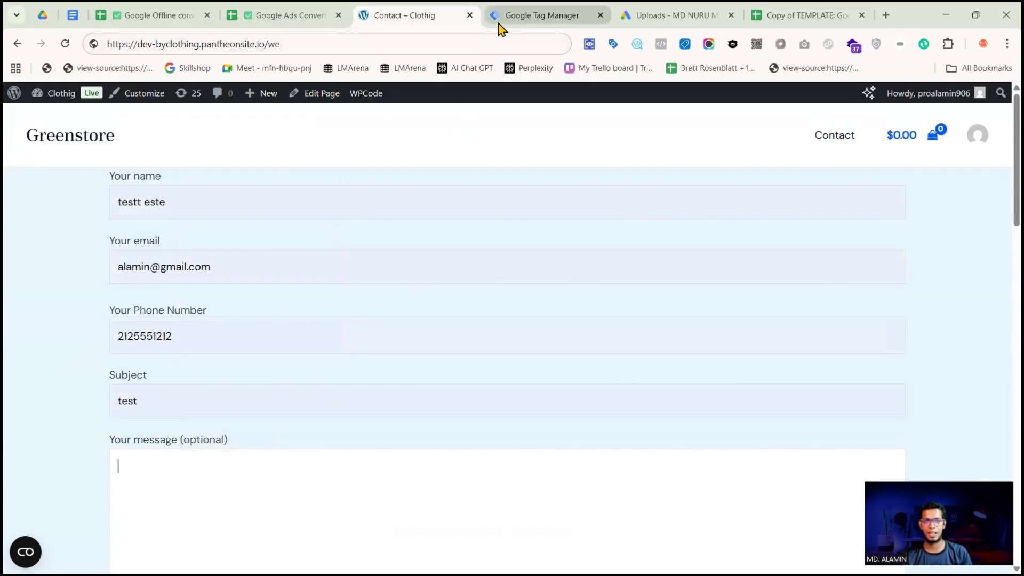
# Review the parent sheet, contact form and child sheet, and close the Download templates dialog in Google Ads
pyautogui.click(170, 15)
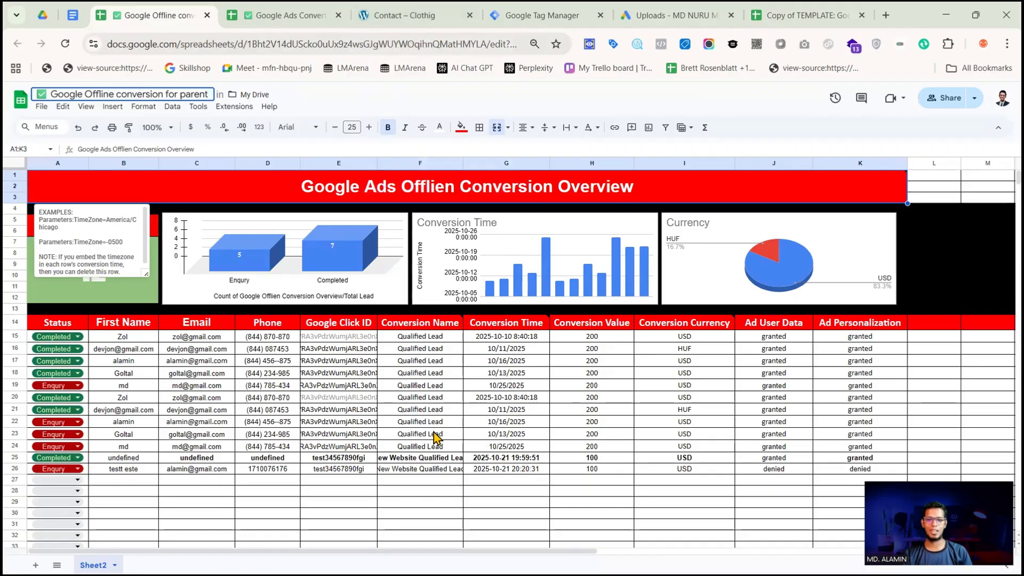
pyautogui.click(409, 15)
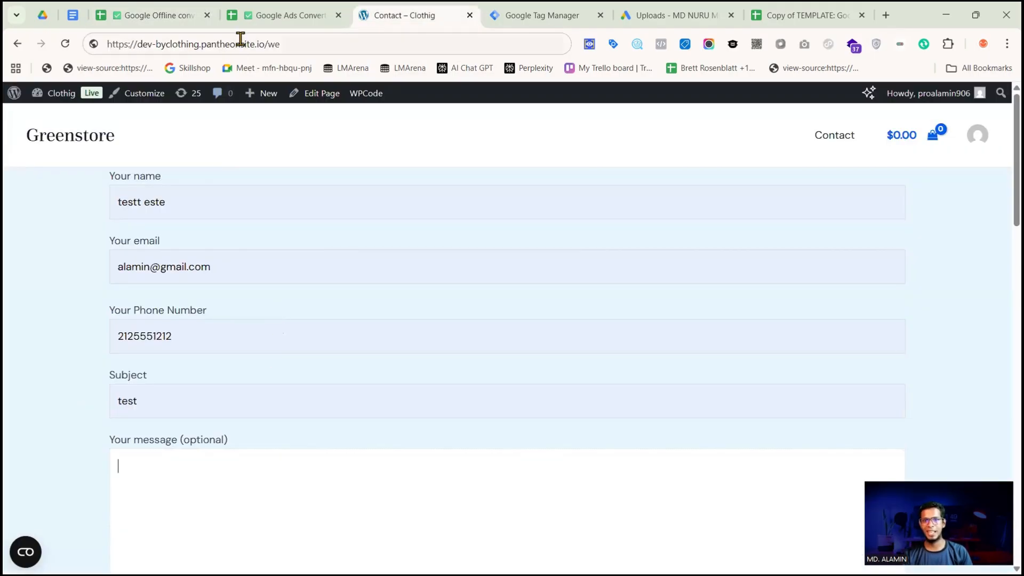
pyautogui.click(141, 17)
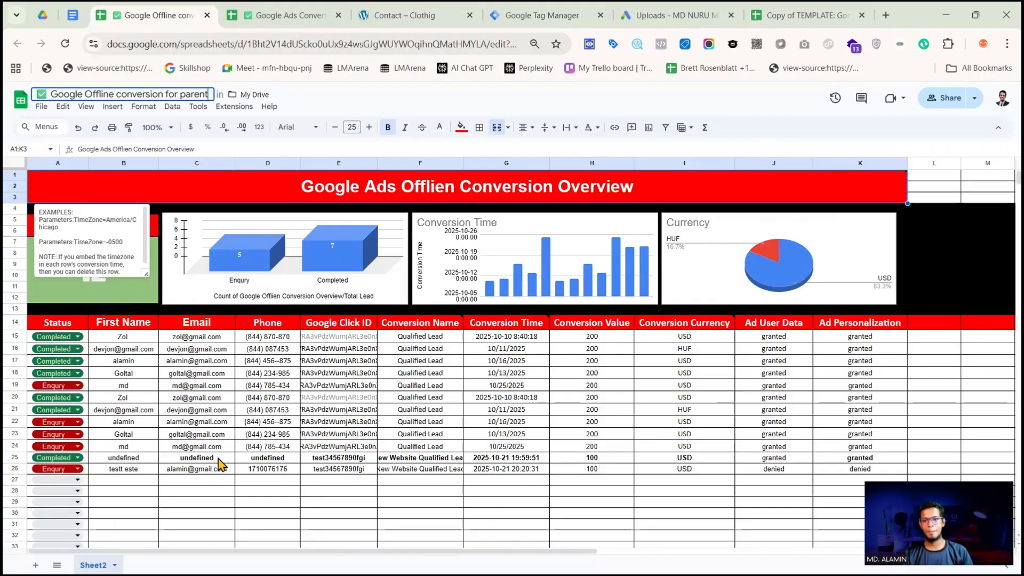
pyautogui.click(266, 16)
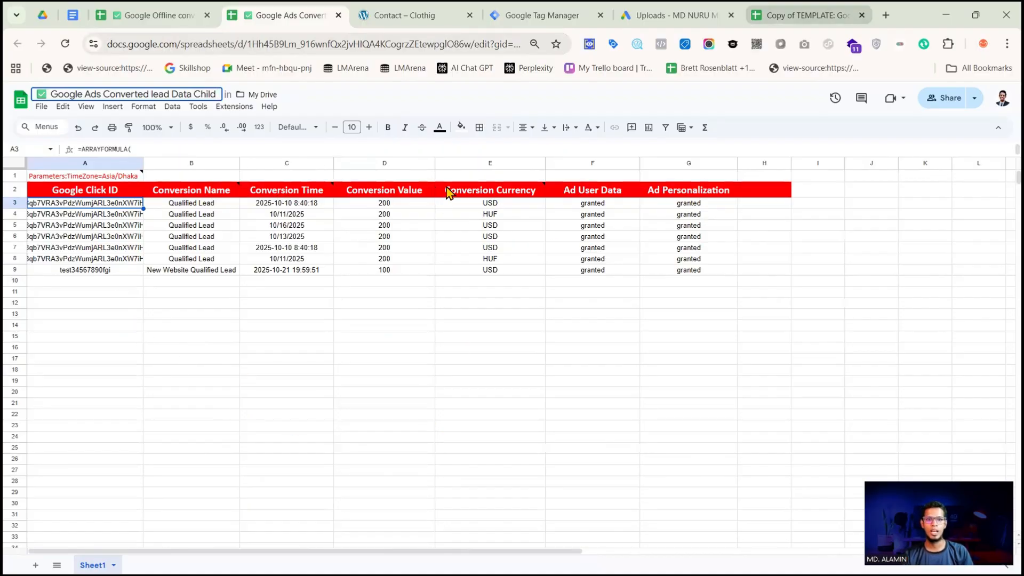
pyautogui.click(665, 16)
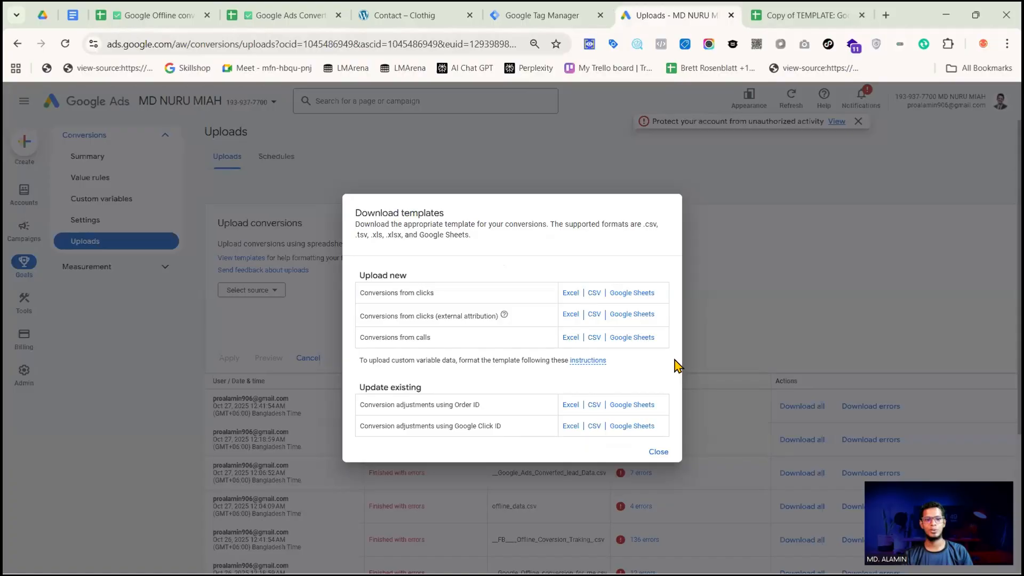
pyautogui.click(659, 453)
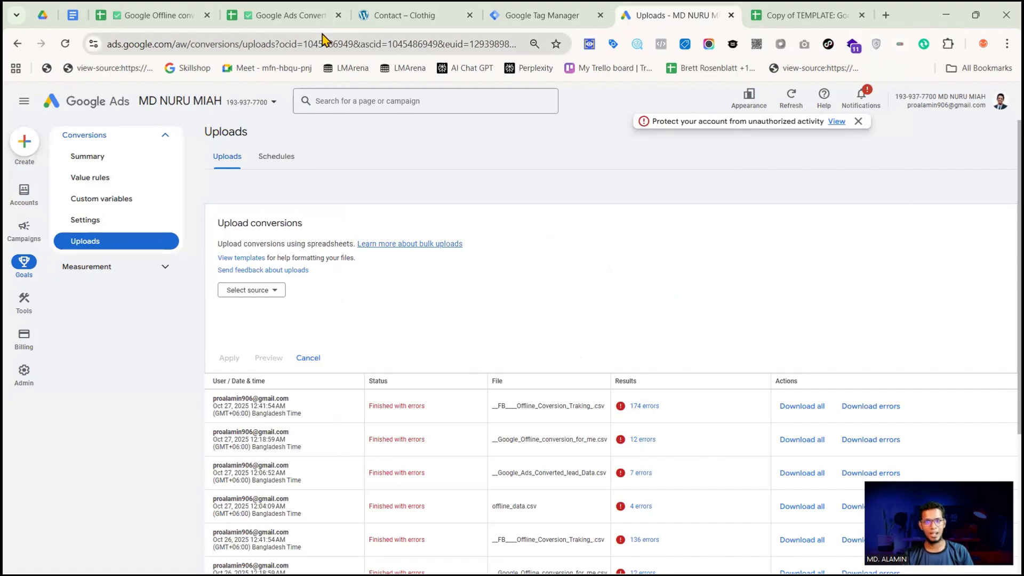
# Open the Apps Script project attached to the parent spreadsheet and confirm the signed-in account
pyautogui.click(152, 15)
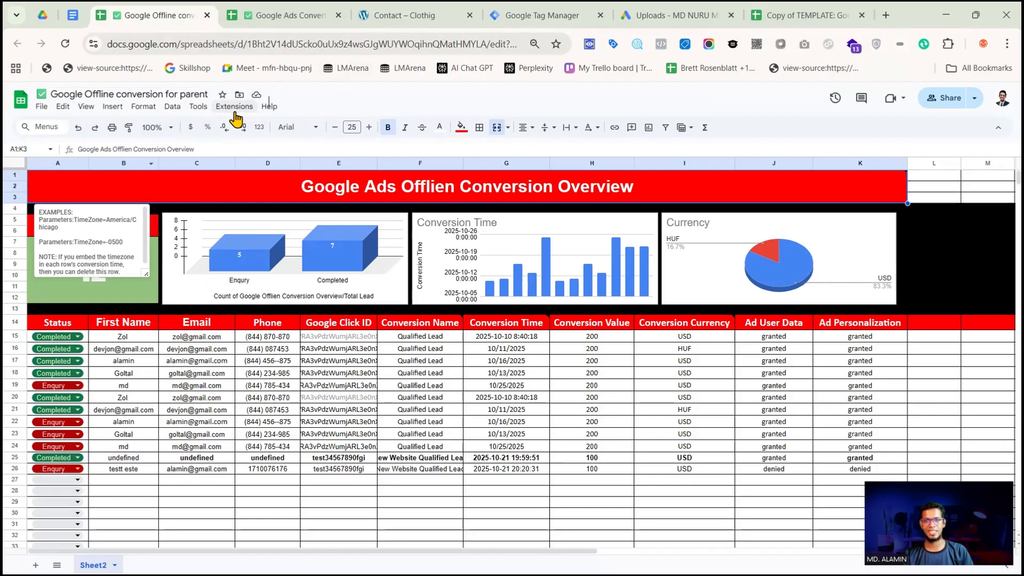
pyautogui.click(238, 108)
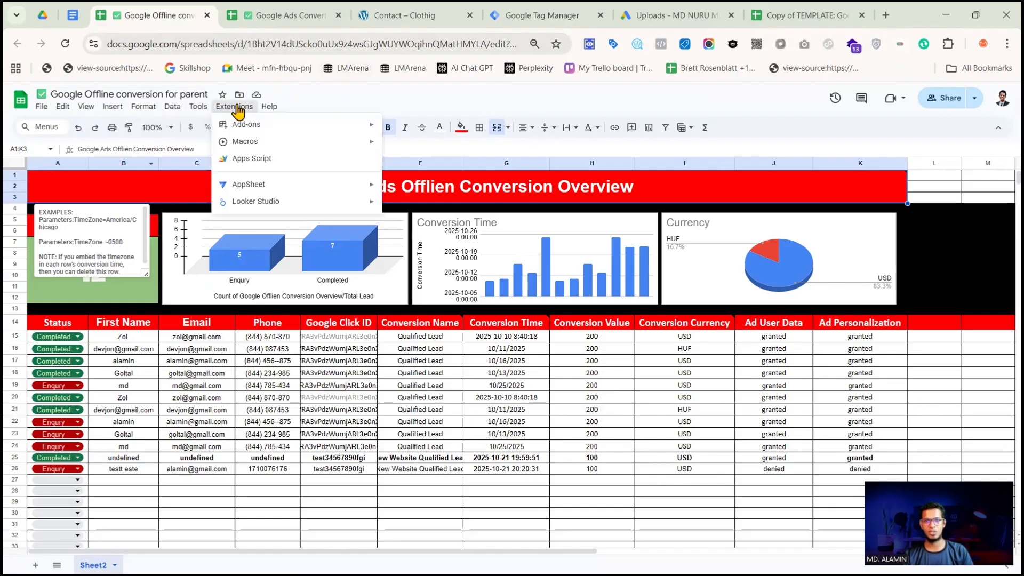
pyautogui.click(251, 159)
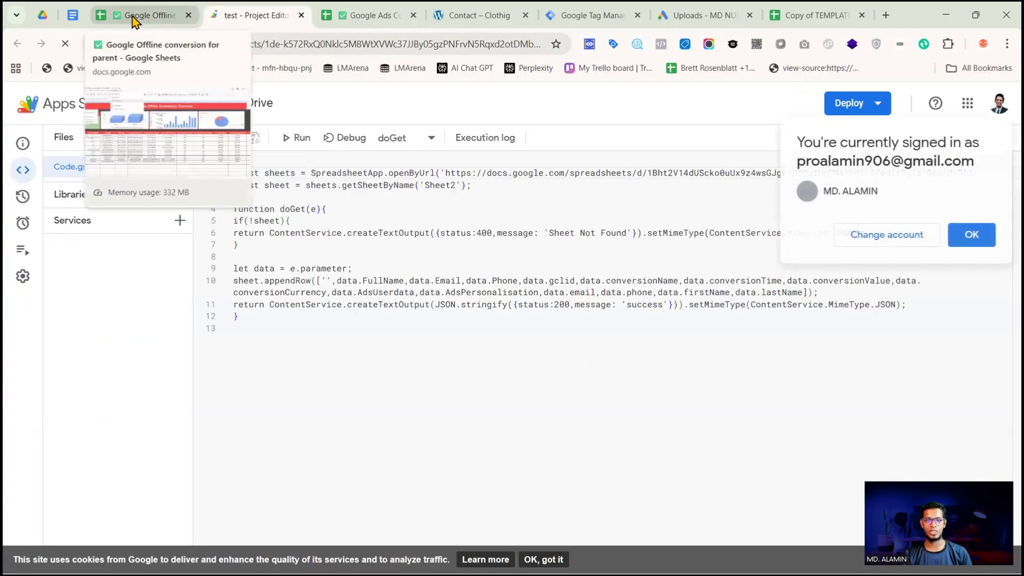
pyautogui.click(971, 235)
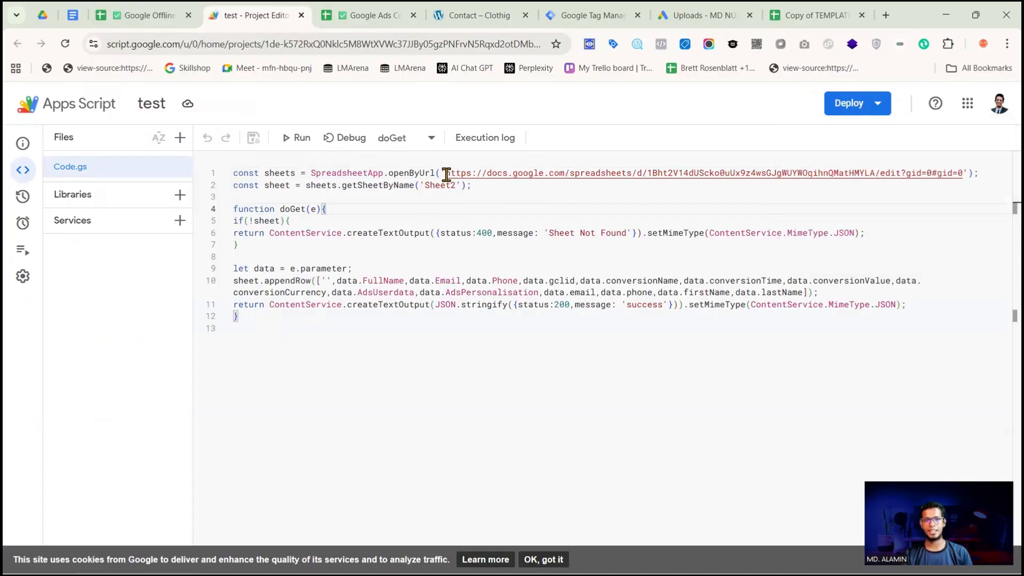
# Replace the spreadsheet link in the script's openByUrl call with the parent spreadsheet's URL
pyautogui.moveTo(446, 173); pyautogui.dragTo(961, 169)
pyautogui.hotkey('ctrl', 'c')
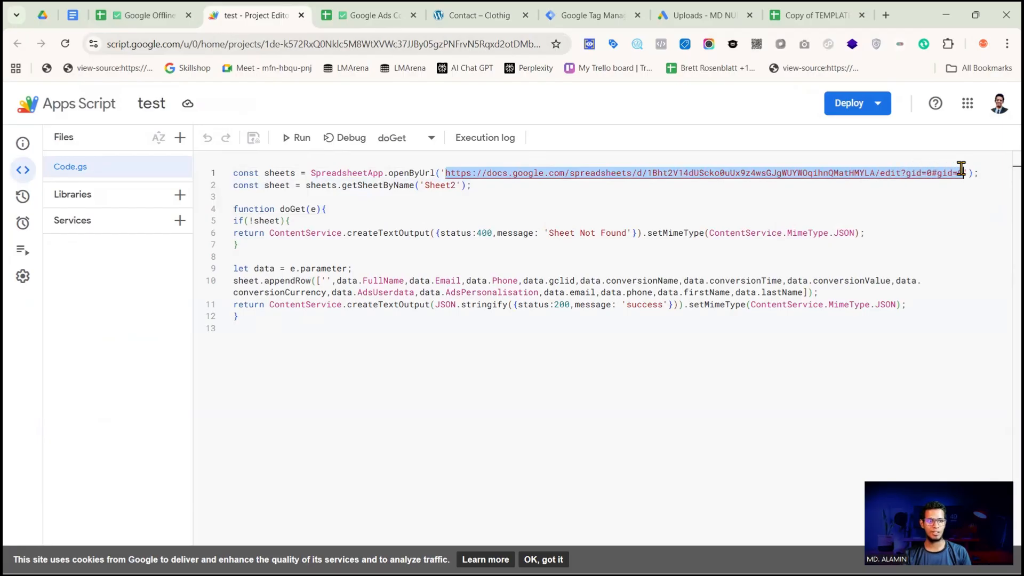
pyautogui.click(144, 15)
pyautogui.click(370, 45)
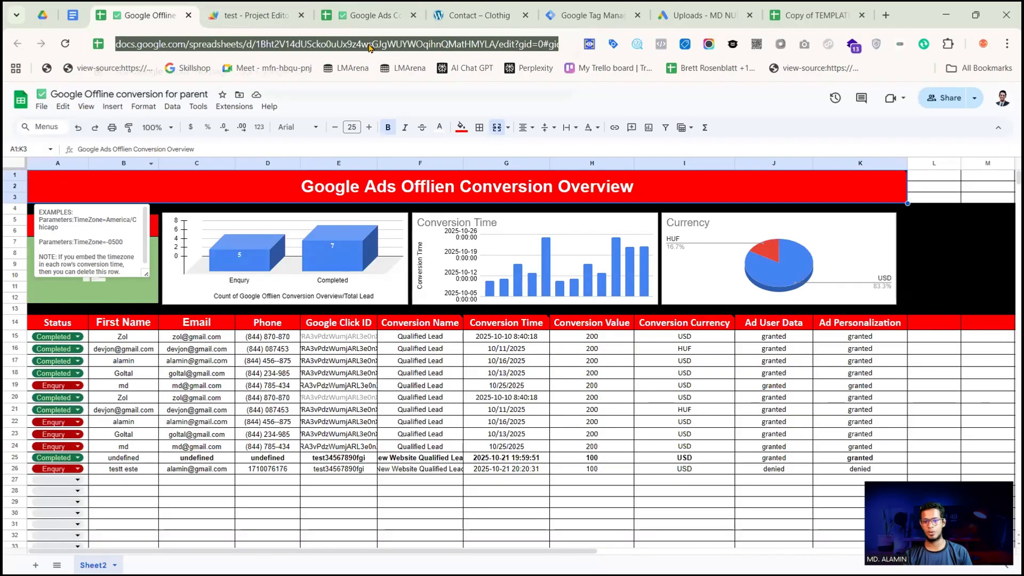
pyautogui.click(256, 15)
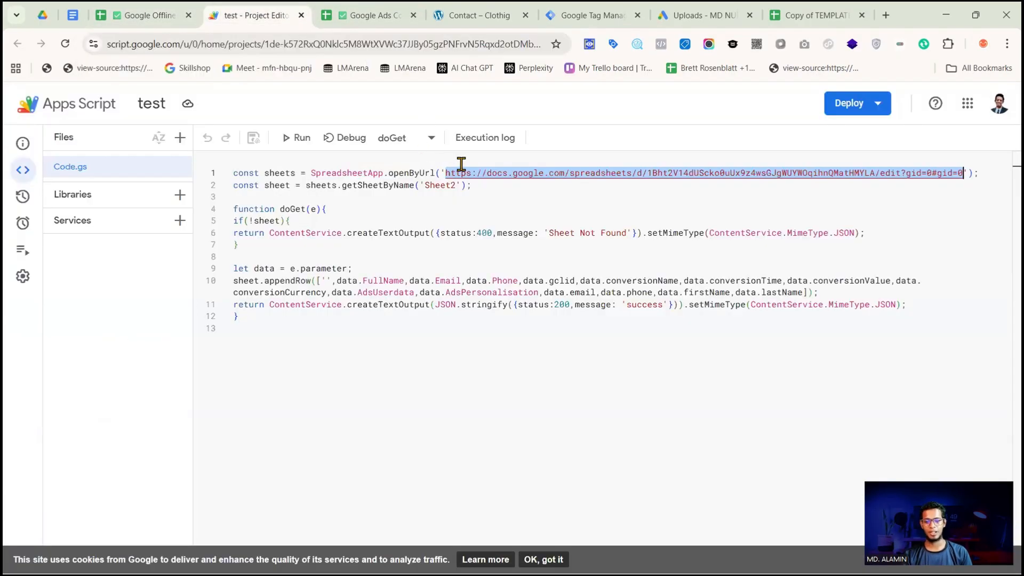
pyautogui.hotkey('ctrl', 'v')
# Compare the sheet name in the script's getSheetByName call with the sheet name in the parent spreadsheet
pyautogui.doubleClick(429, 187)
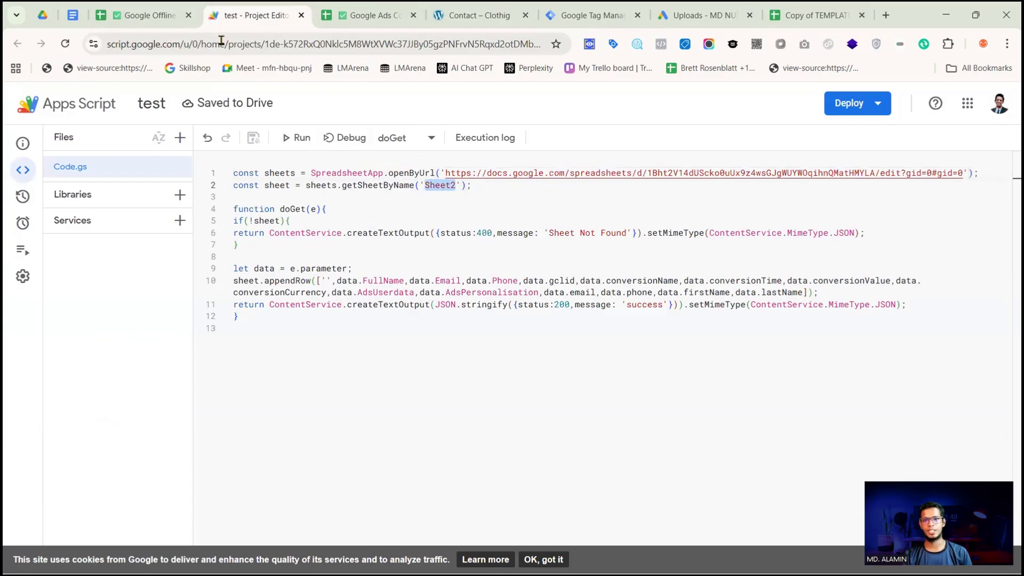
pyautogui.click(136, 16)
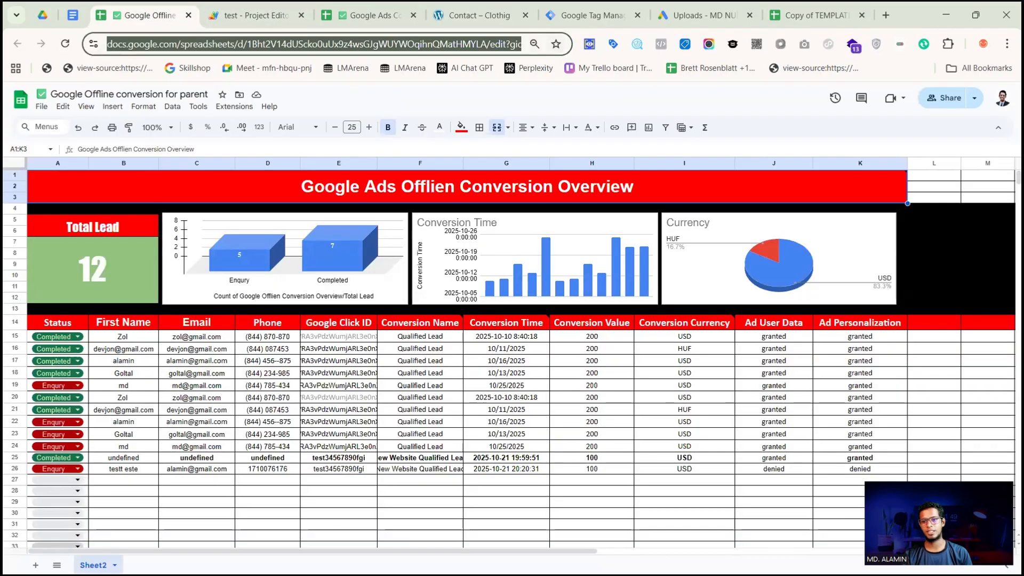
pyautogui.click(256, 15)
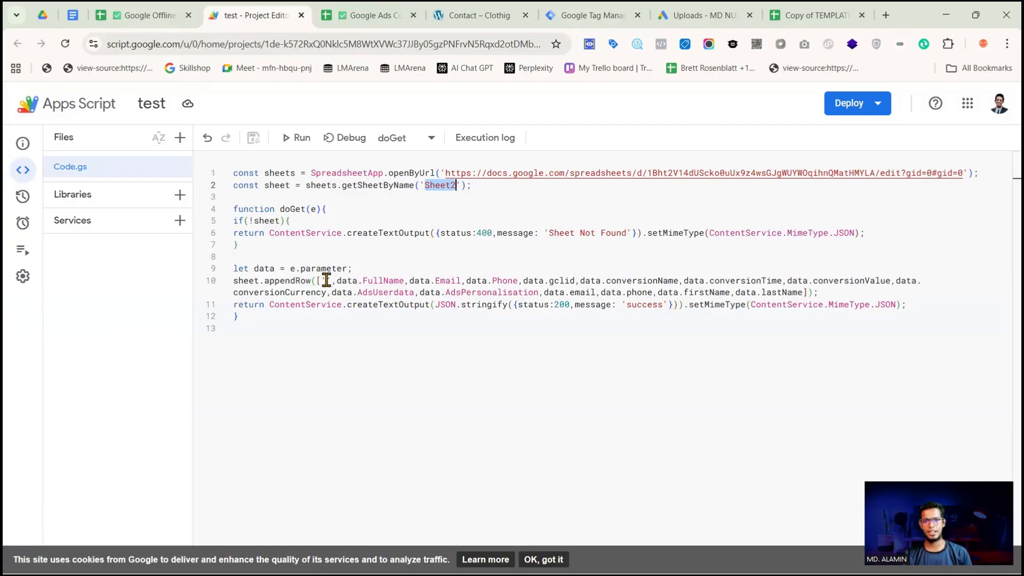
# Examine the FullName, Email, Phone, gclid and conversionName fields in the appendRow line against the parent sheet's columns
pyautogui.doubleClick(376, 279)
pyautogui.doubleClick(448, 281)
pyautogui.click(501, 281)
pyautogui.doubleClick(501, 281)
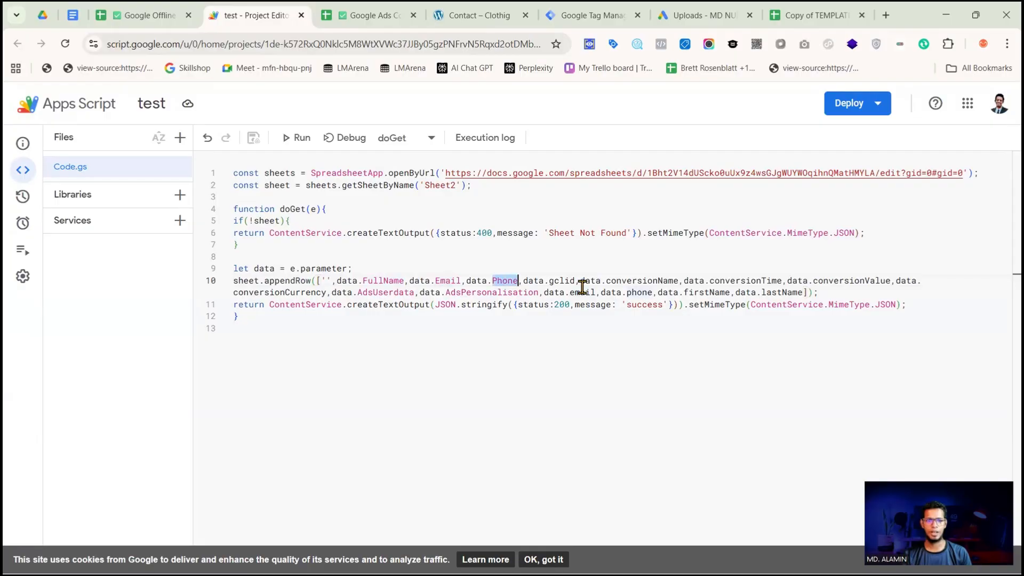
pyautogui.doubleClick(562, 280)
pyautogui.doubleClick(613, 281)
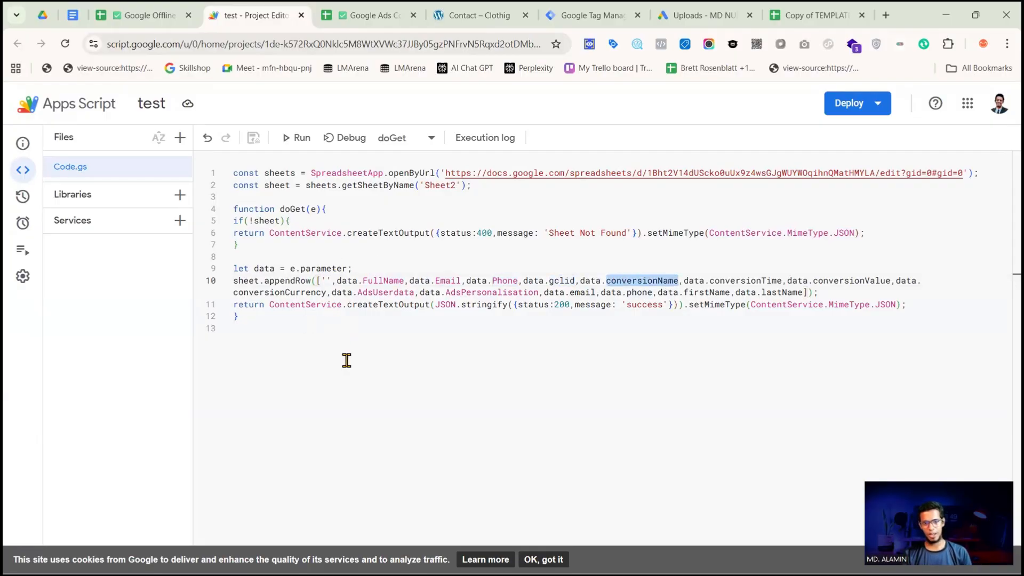
pyautogui.click(136, 16)
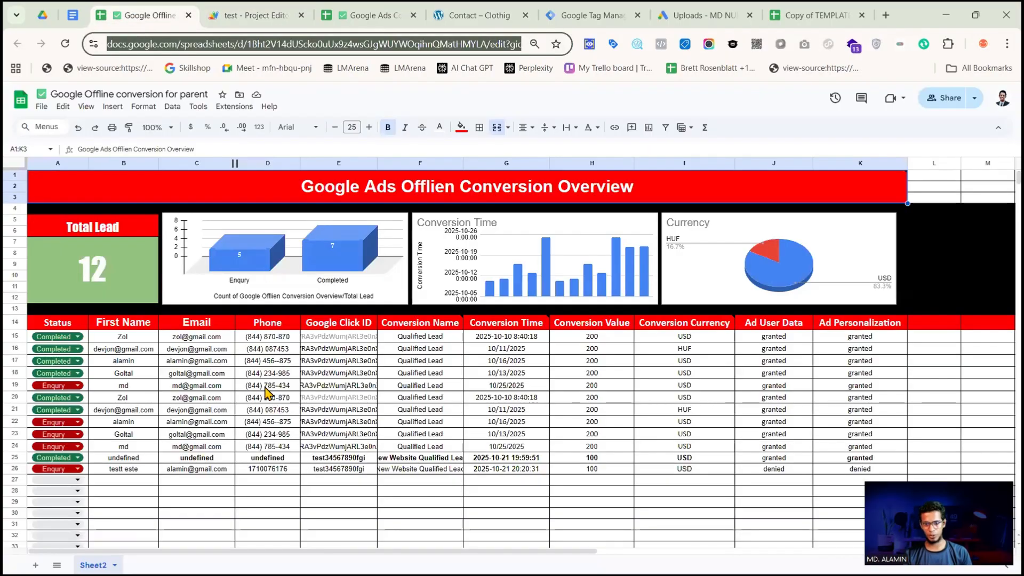
pyautogui.click(253, 19)
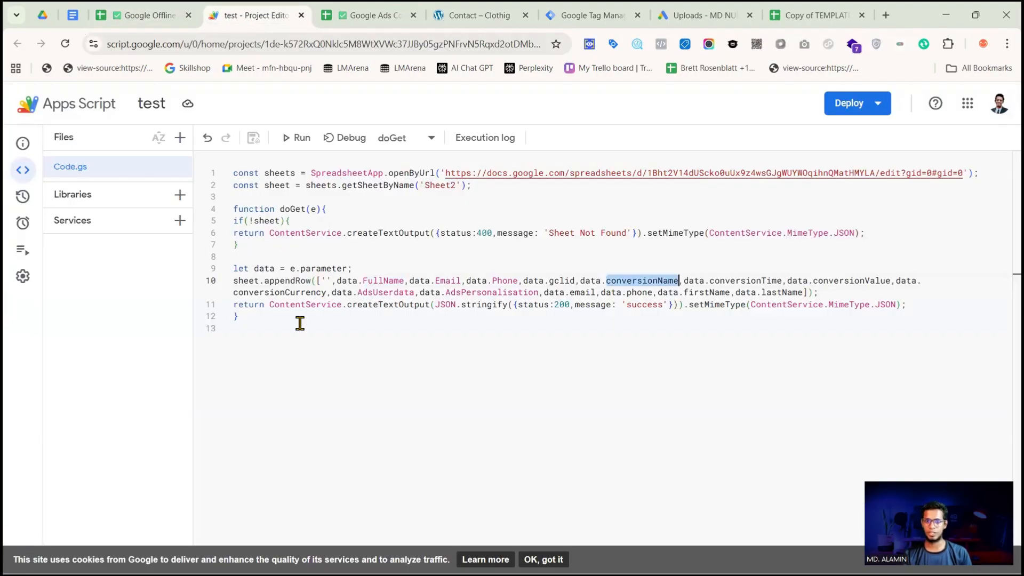
# Deploy the script as a new web app deployment described as version01, with access for Anyone
pyautogui.click(853, 107)
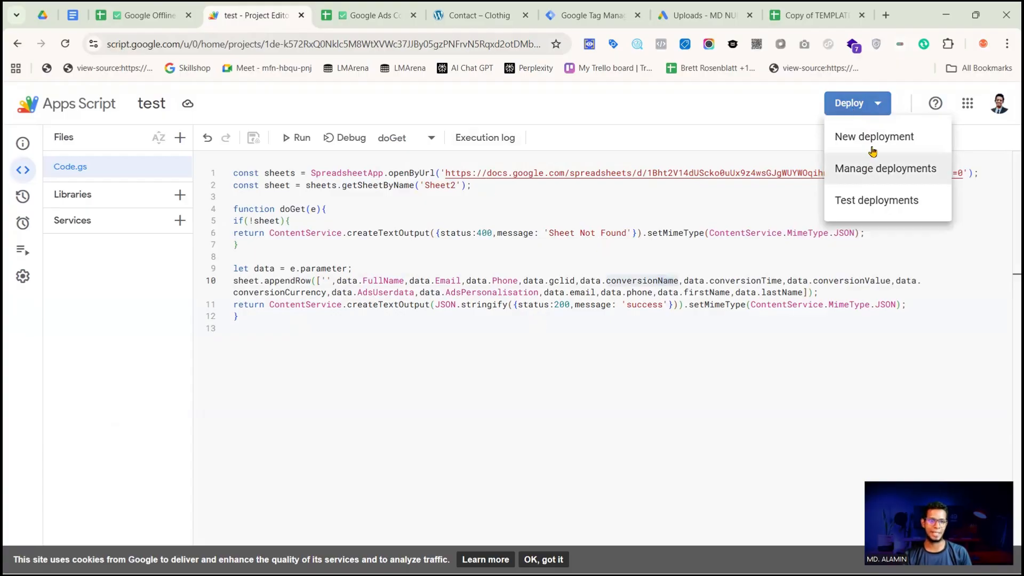
pyautogui.click(867, 139)
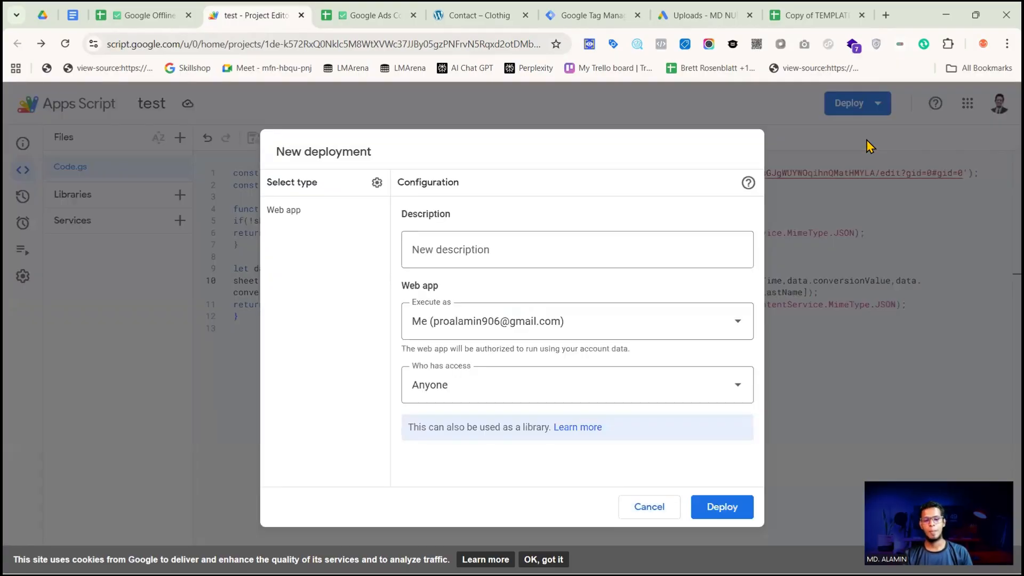
pyautogui.click(456, 252)
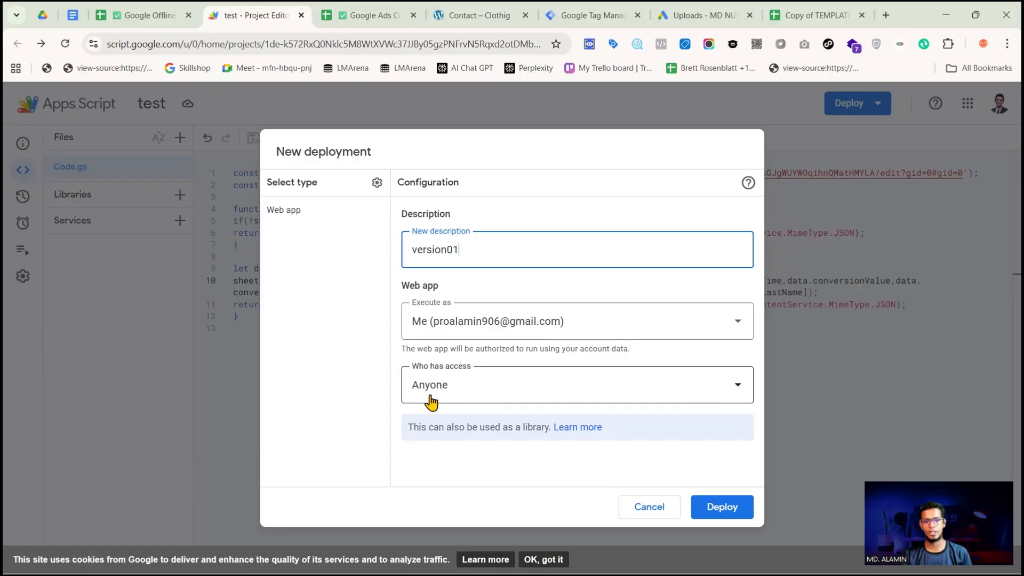
pyautogui.click(462, 387)
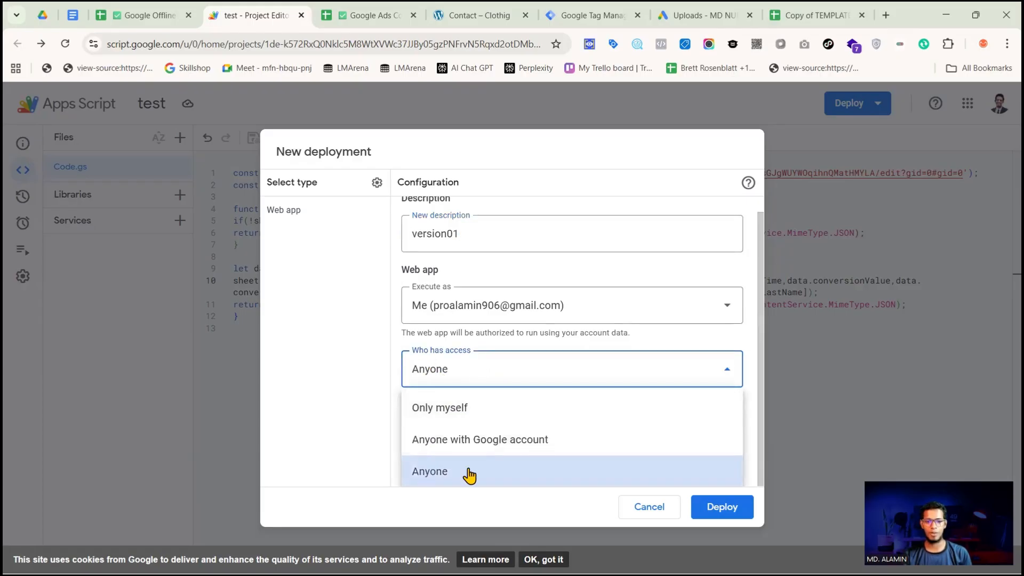
pyautogui.click(722, 505)
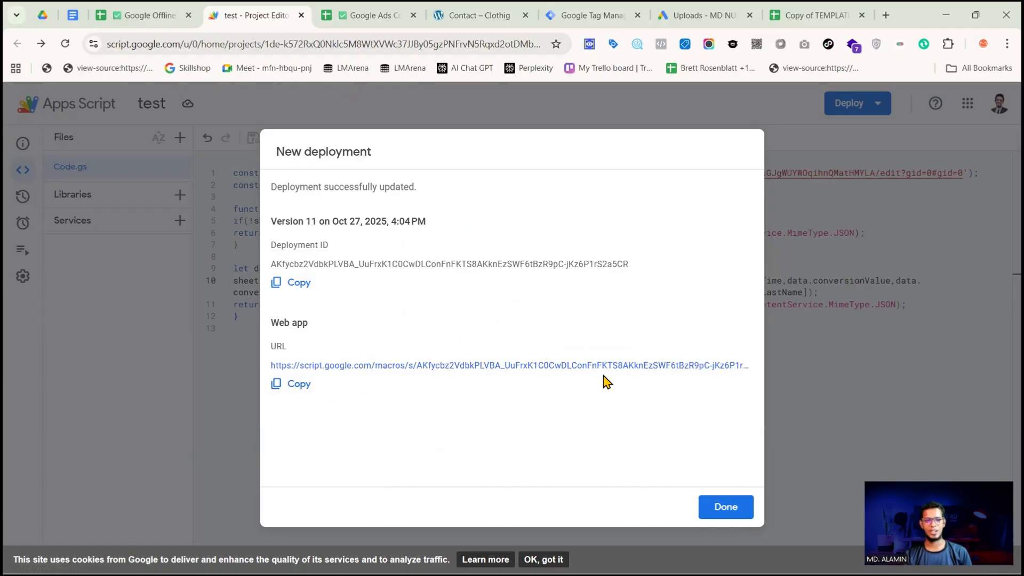
pyautogui.click(727, 510)
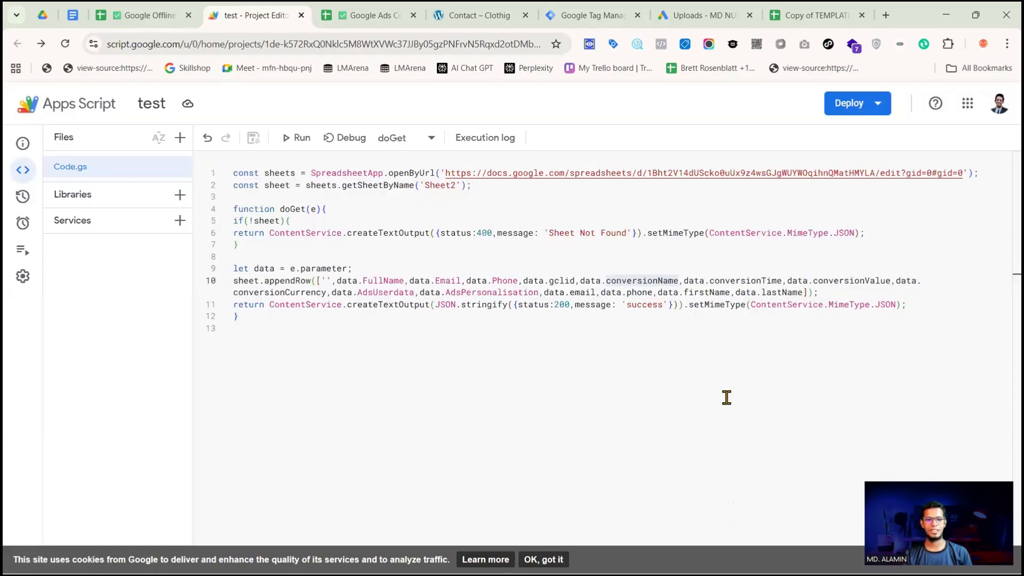
# Copy the web app URL of the version01 deployment from the managed deployments
pyautogui.click(857, 107)
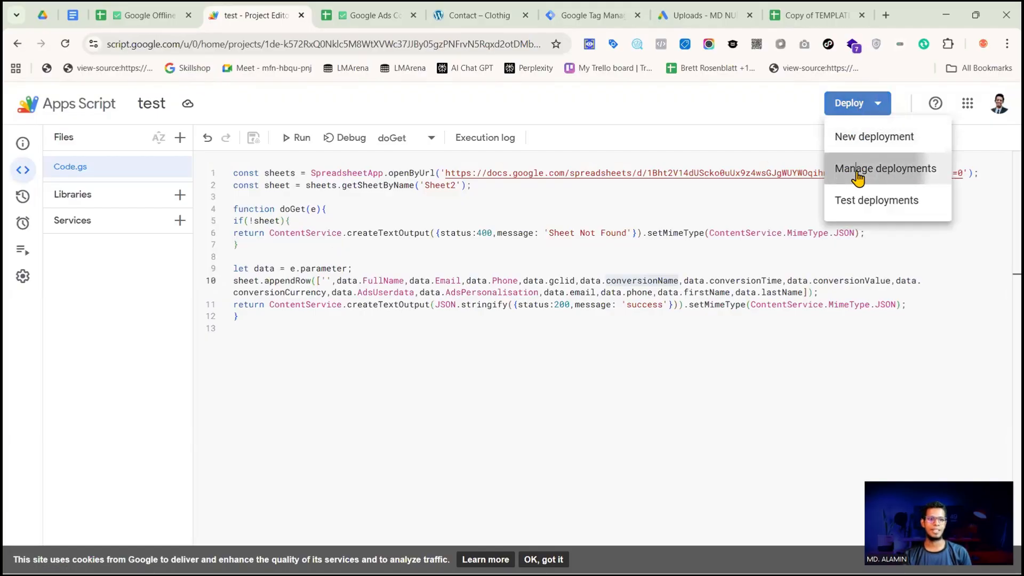
pyautogui.click(856, 171)
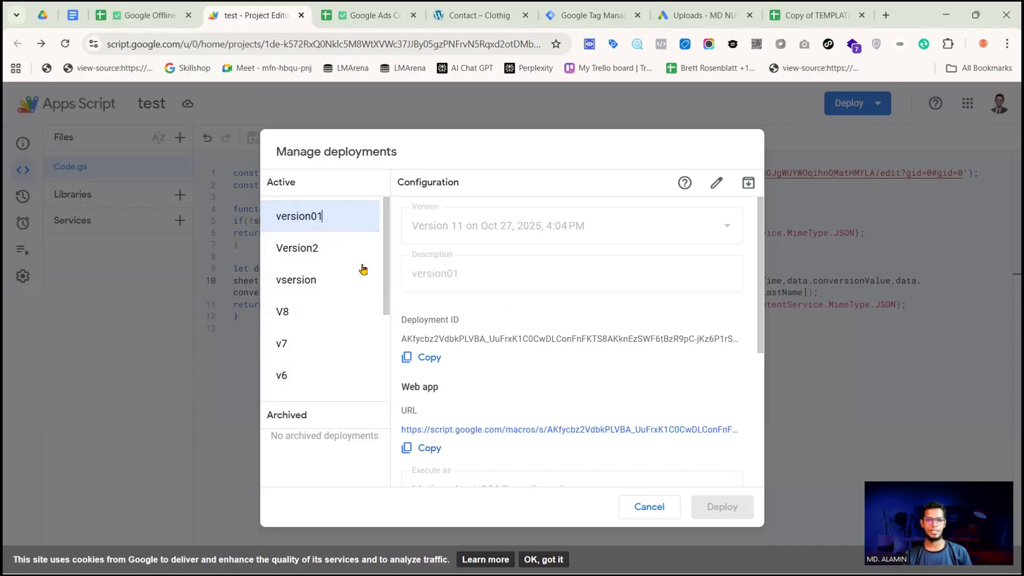
pyautogui.click(425, 452)
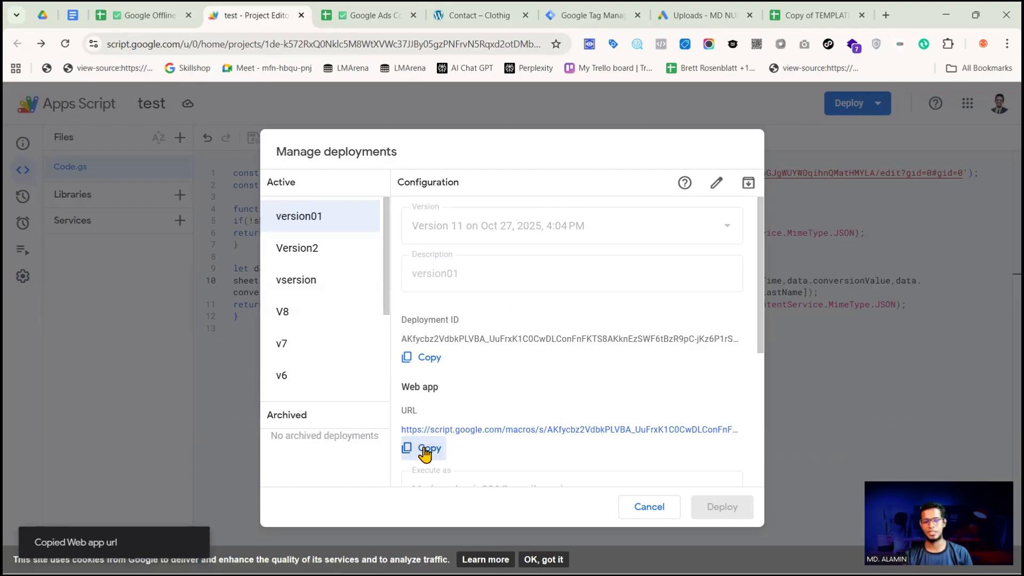
pyautogui.click(648, 507)
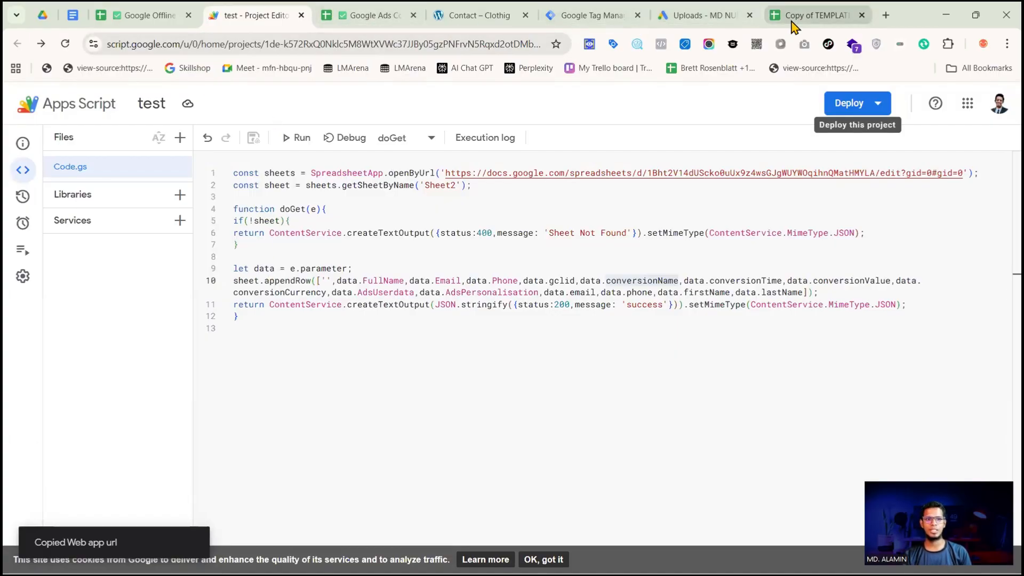
# Switch to Google Ads and start creating a conversion action from the conversions summary
pyautogui.click(689, 20)
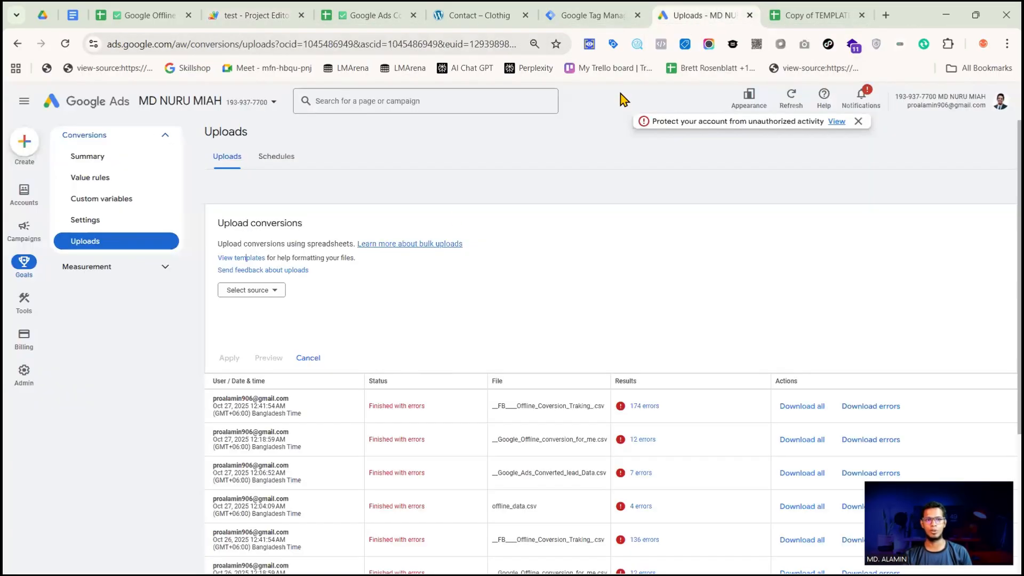
pyautogui.click(99, 160)
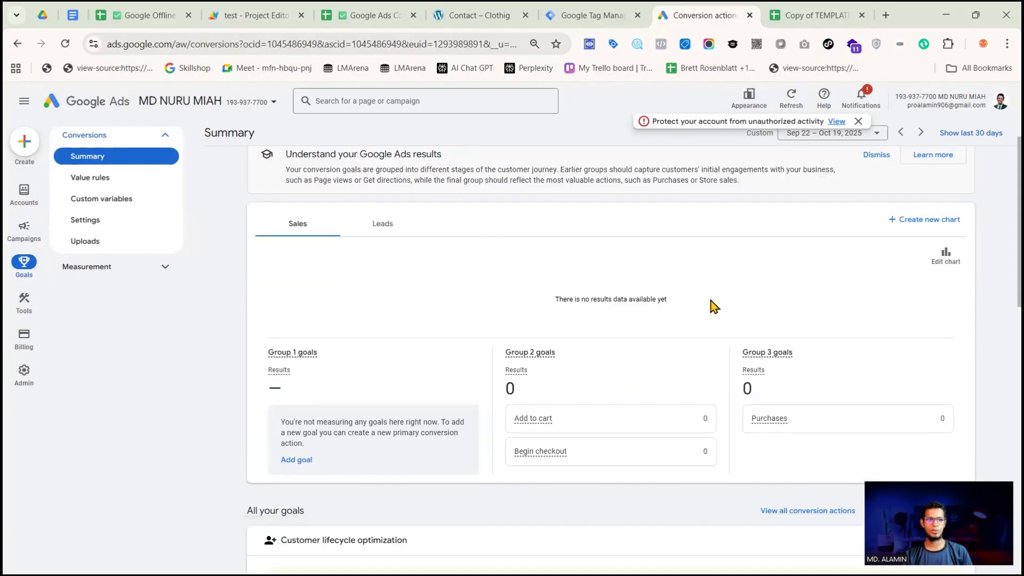
pyautogui.scroll(-4, 713, 311)
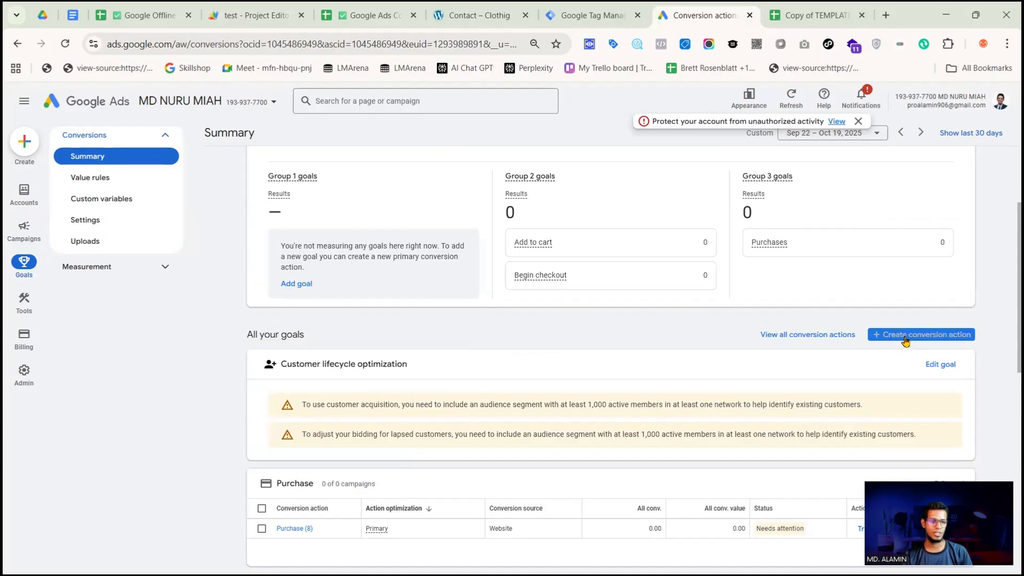
pyautogui.click(896, 341)
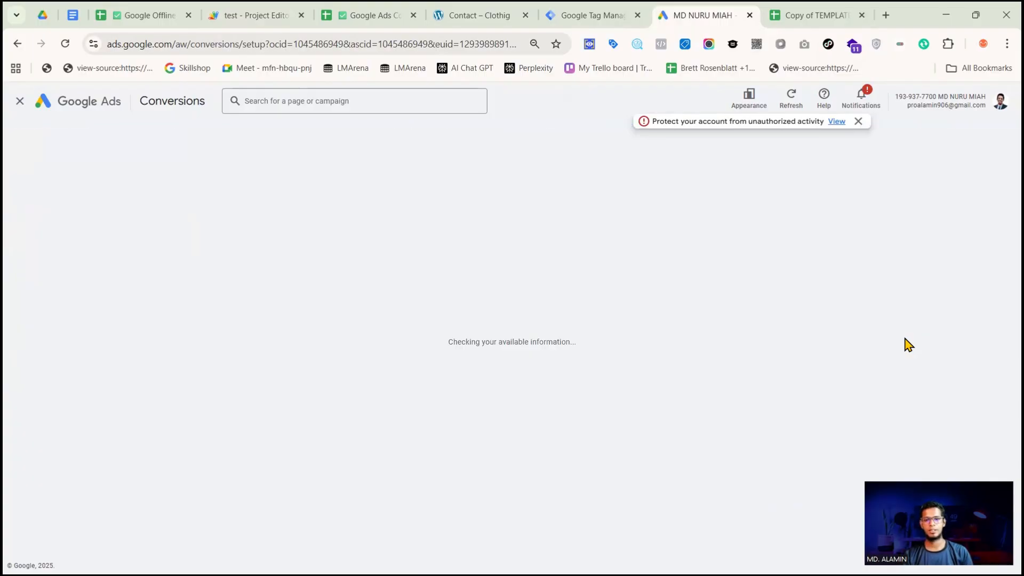
# Exclude website and phone call conversions, keep only Conversions offline as the measurement source, and continue
pyautogui.scroll(-3, 555, 312)
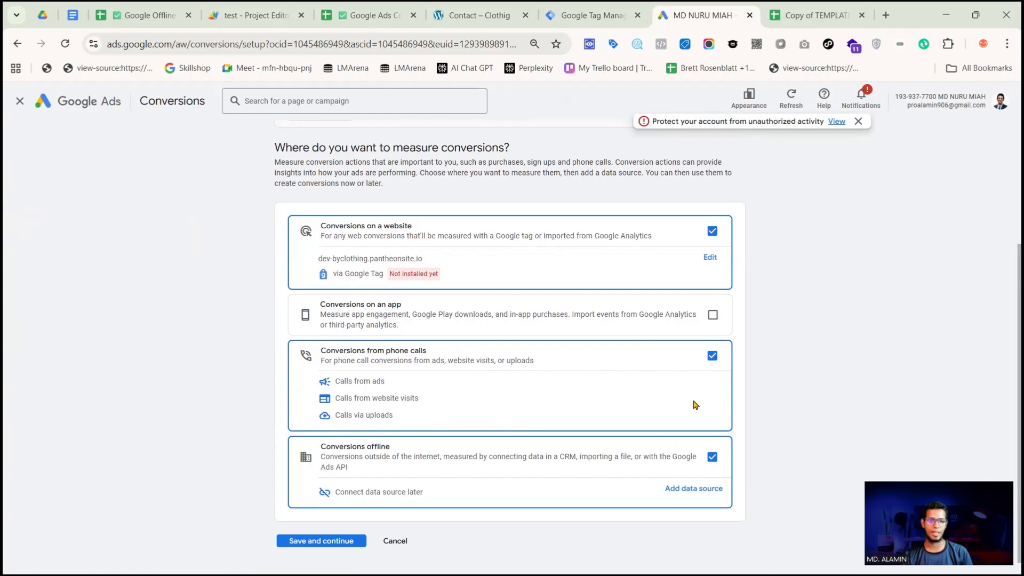
pyautogui.click(712, 356)
pyautogui.click(712, 232)
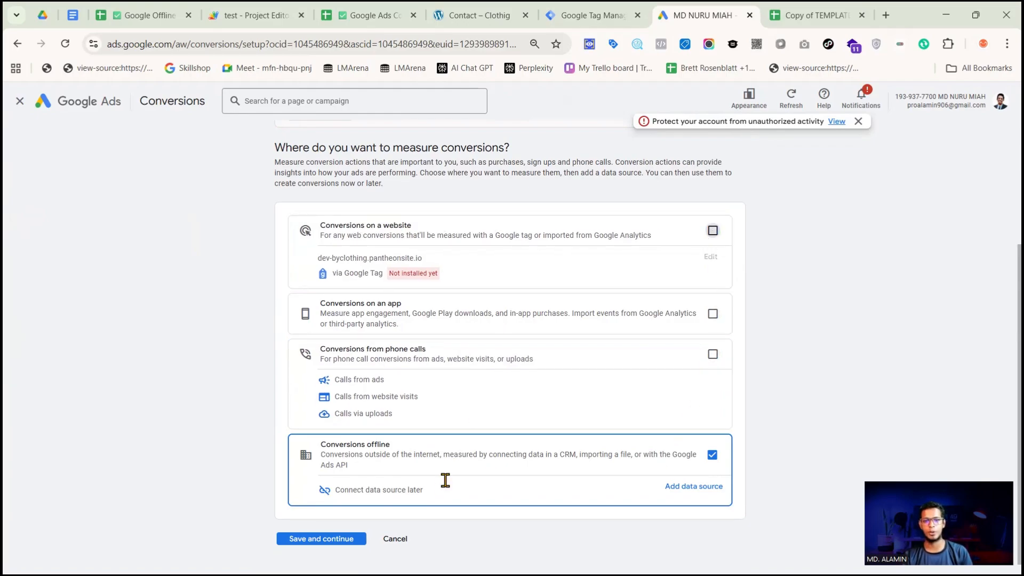
pyautogui.scroll(-1, 414, 477)
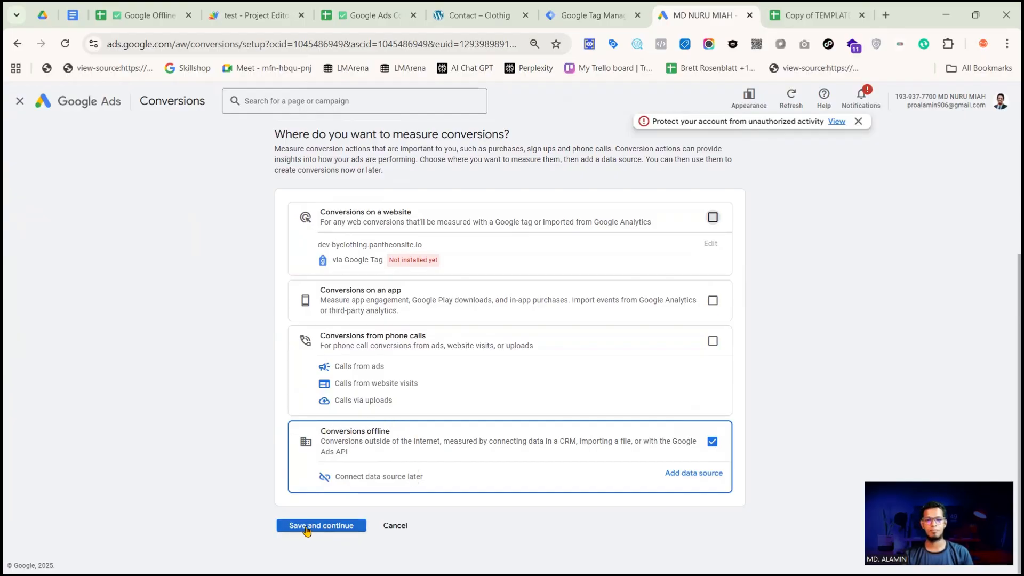
pyautogui.click(326, 526)
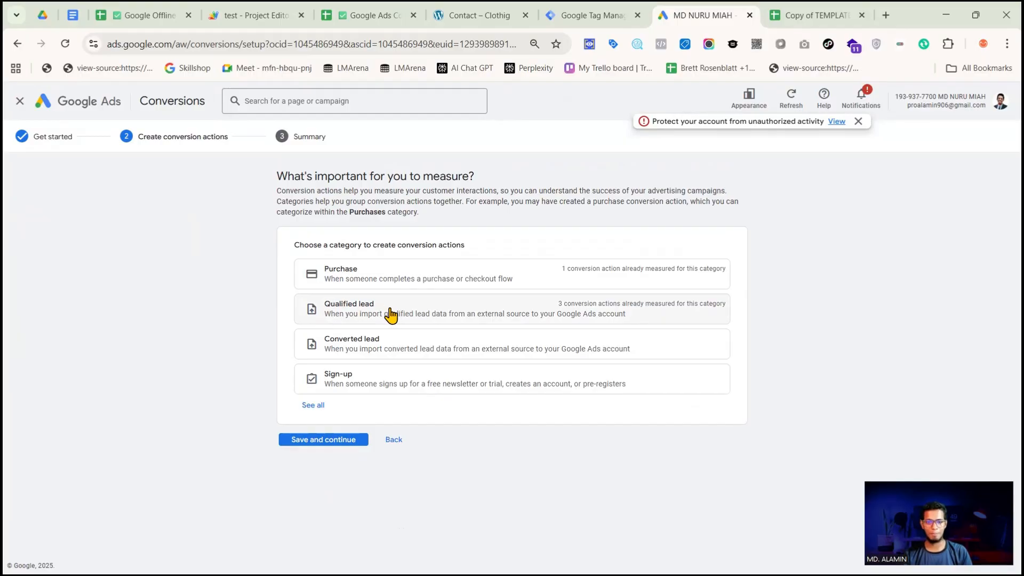
# Choose the Qualified lead category and add an offline conversion action whose data source is connected later
pyautogui.click(373, 316)
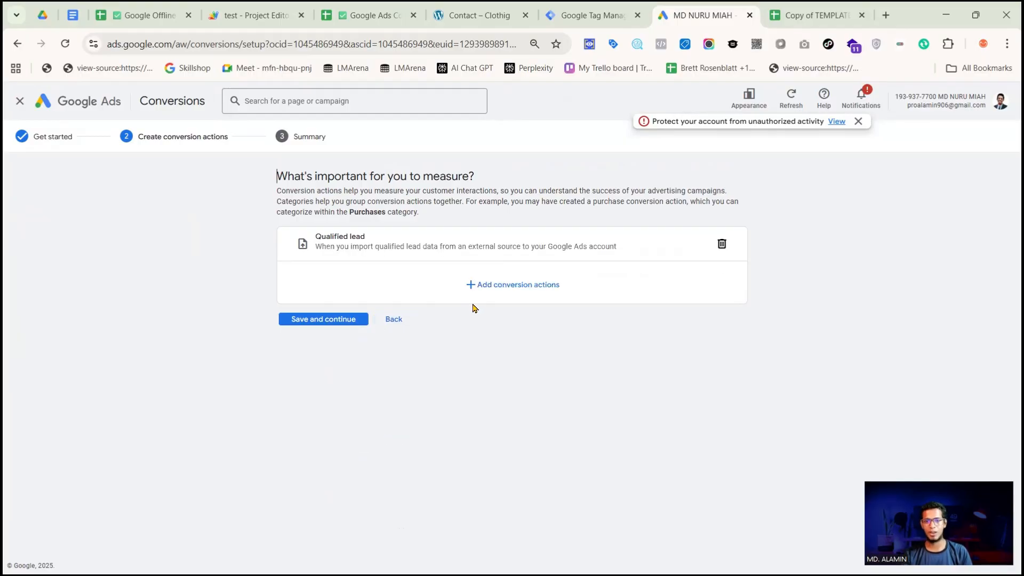
pyautogui.click(498, 285)
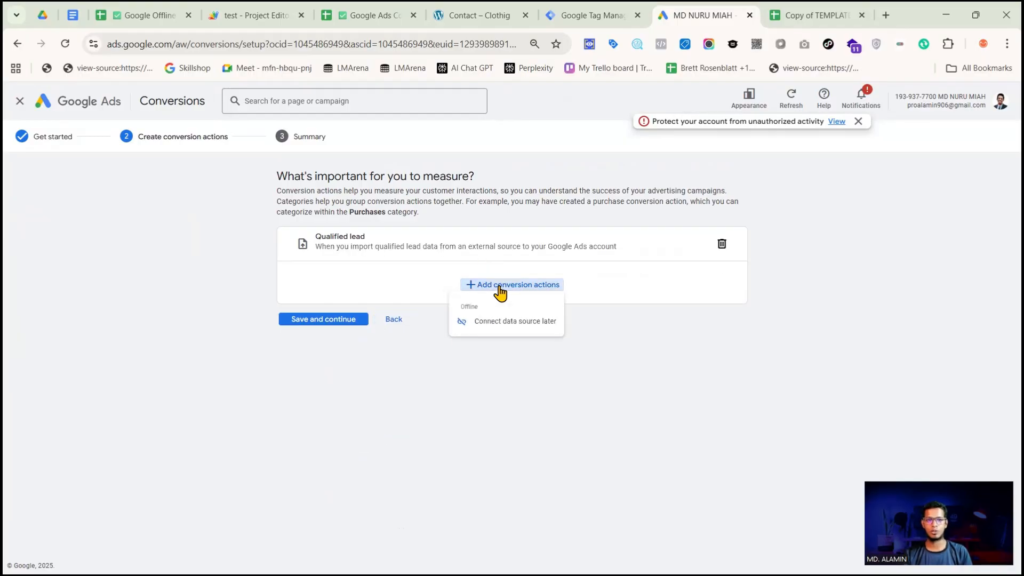
pyautogui.click(486, 326)
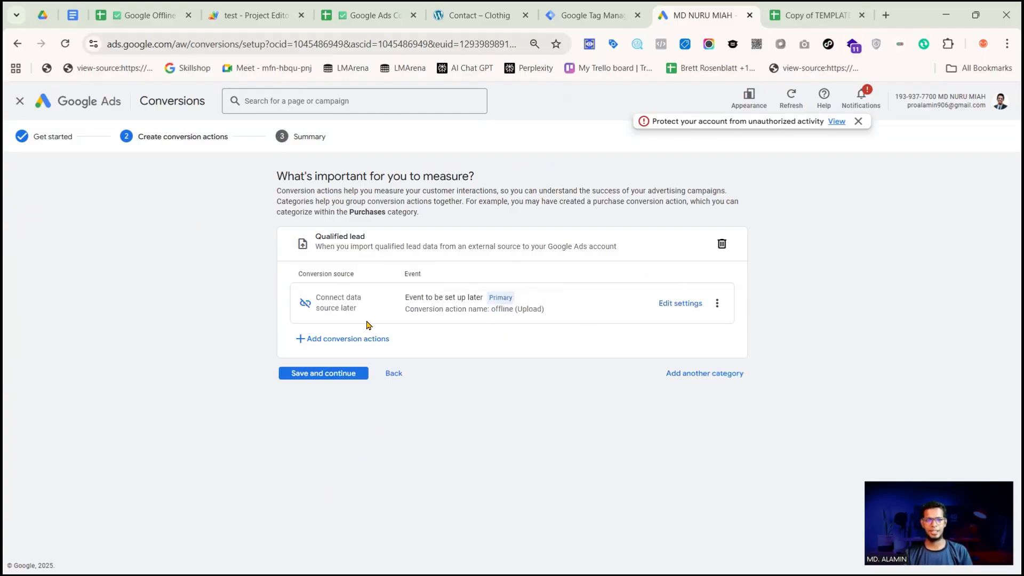
# Rename the qualified lead conversion action as Lead in its conversion settings
pyautogui.click(673, 307)
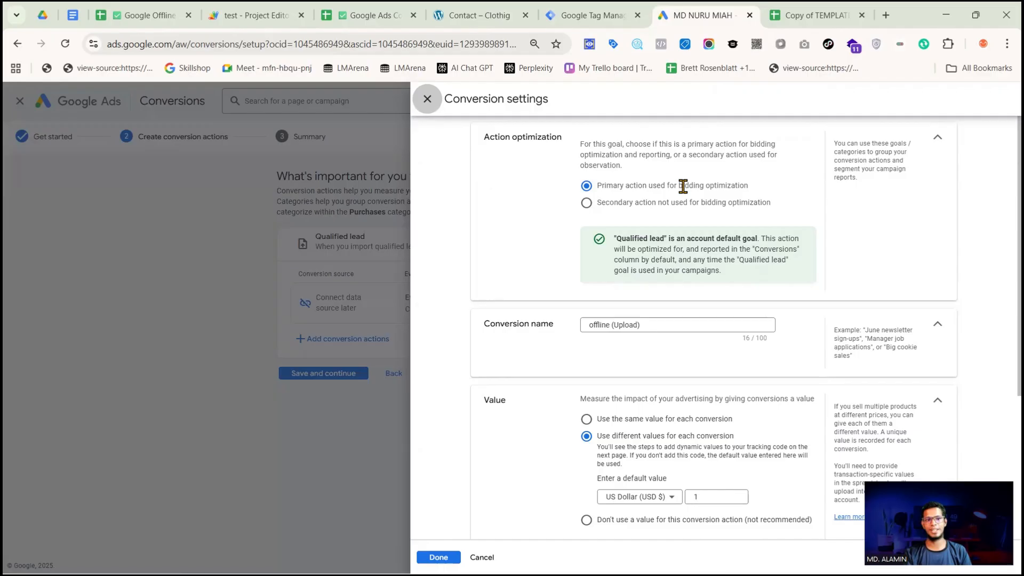
pyautogui.scroll(-3, 651, 297)
pyautogui.click(656, 191)
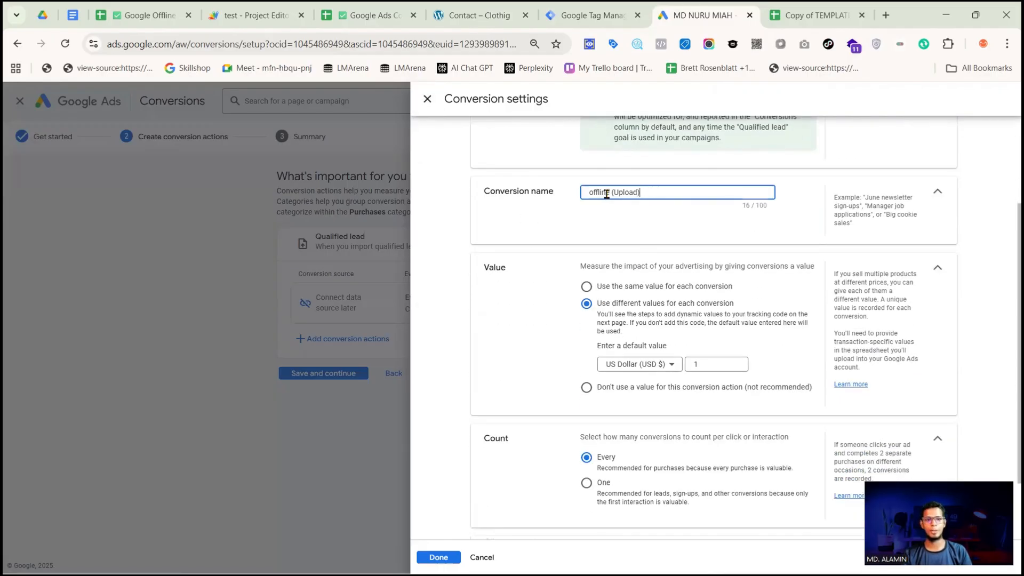
pyautogui.moveTo(606, 194); pyautogui.dragTo(588, 195)
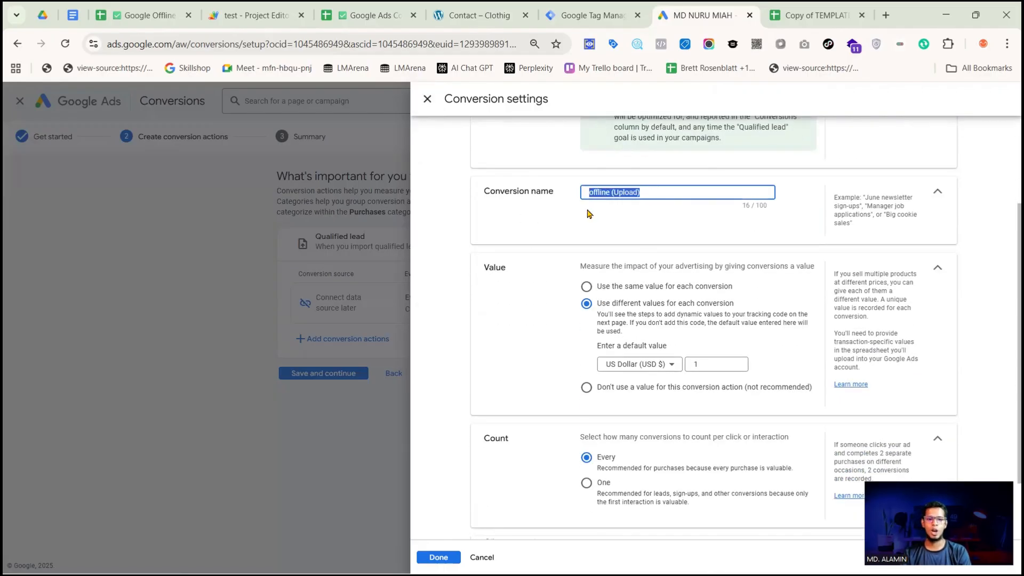
pyautogui.write('Off')
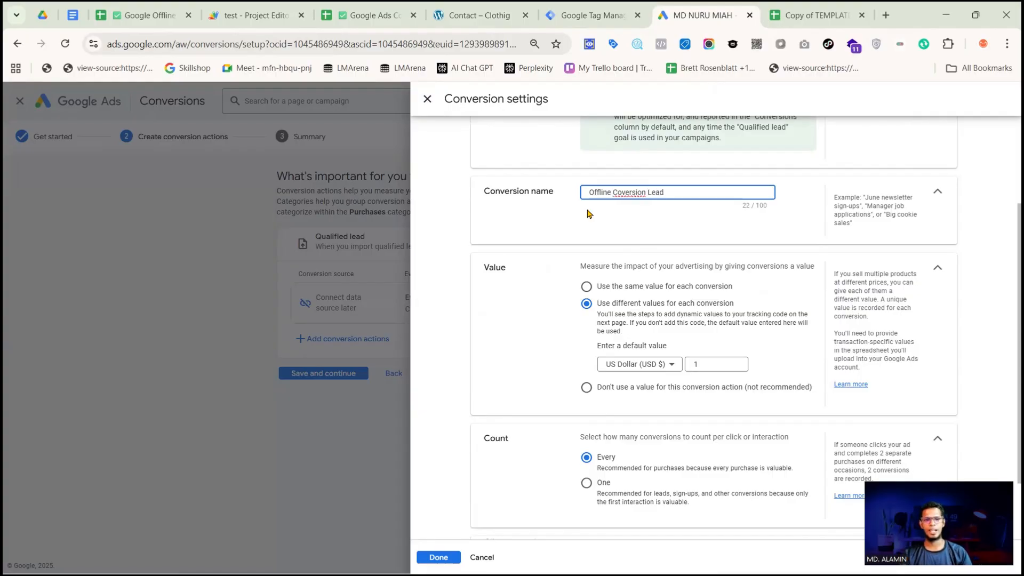
pyautogui.click(645, 193)
pyautogui.press('Delete')
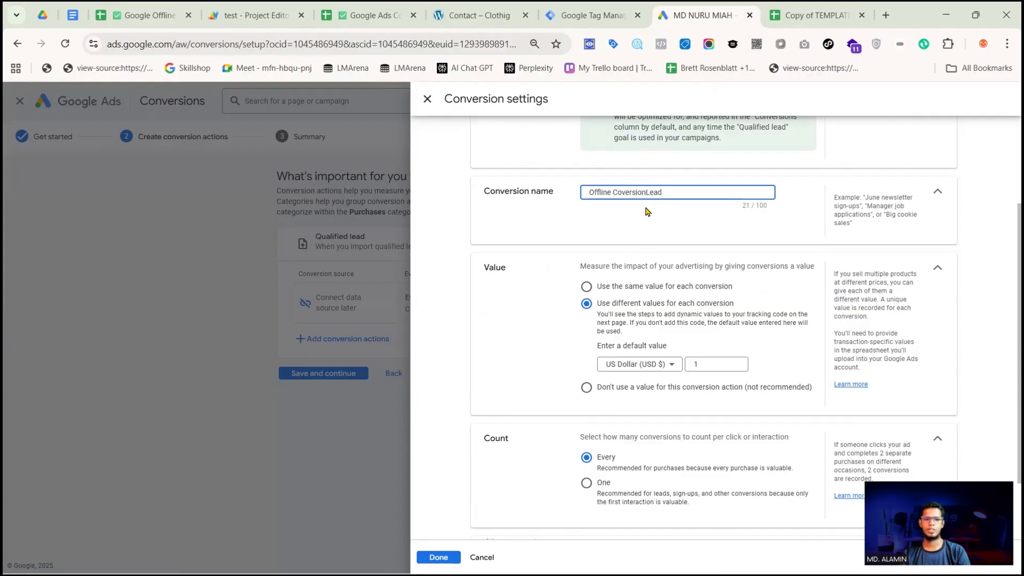
pyautogui.press('BackSpace')
pyautogui.press('BackSpace')
pyautogui.press('BackSpace')
pyautogui.press('BackSpace')
pyautogui.press('BackSpace')
pyautogui.press('BackSpace')
pyautogui.press('BackSpace')
pyautogui.press('BackSpace')
pyautogui.press('BackSpace')
pyautogui.press('BackSpace')
pyautogui.press('BackSpace')
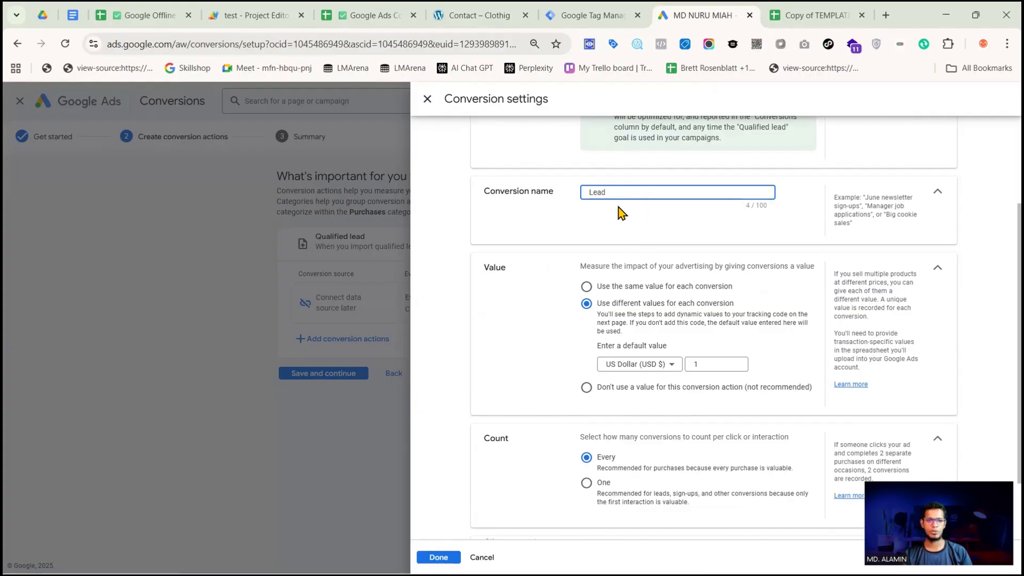
# Review the value, count and attribution settings, save the conversion action, and finish the conversion setup
pyautogui.scroll(-1, 617, 214)
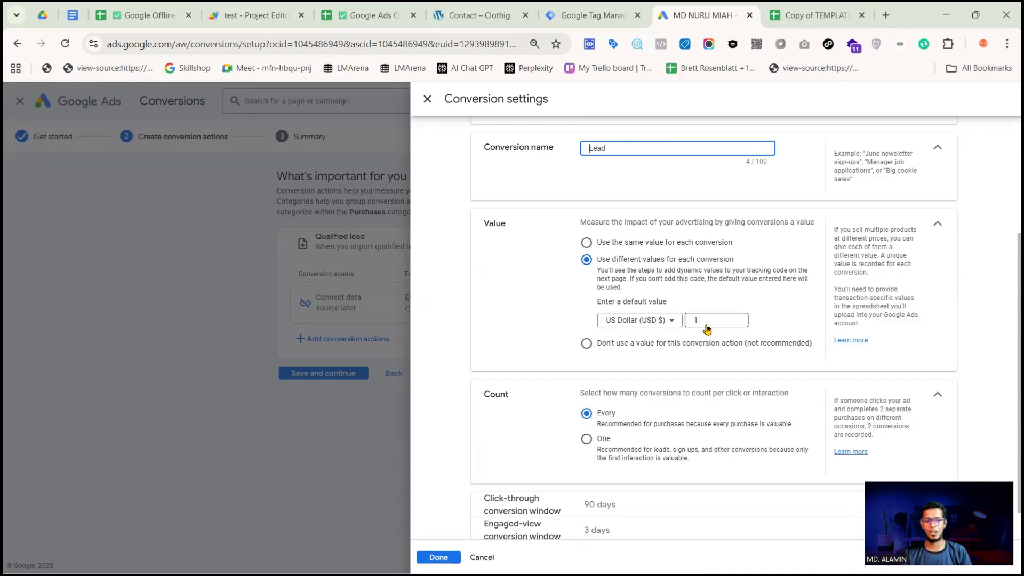
pyautogui.scroll(-1, 699, 318)
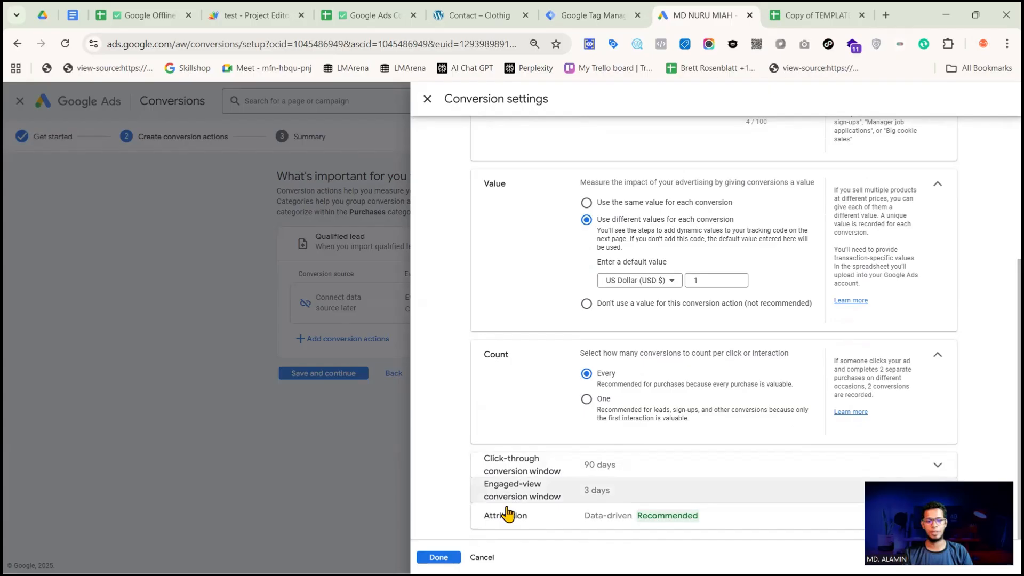
pyautogui.click(438, 557)
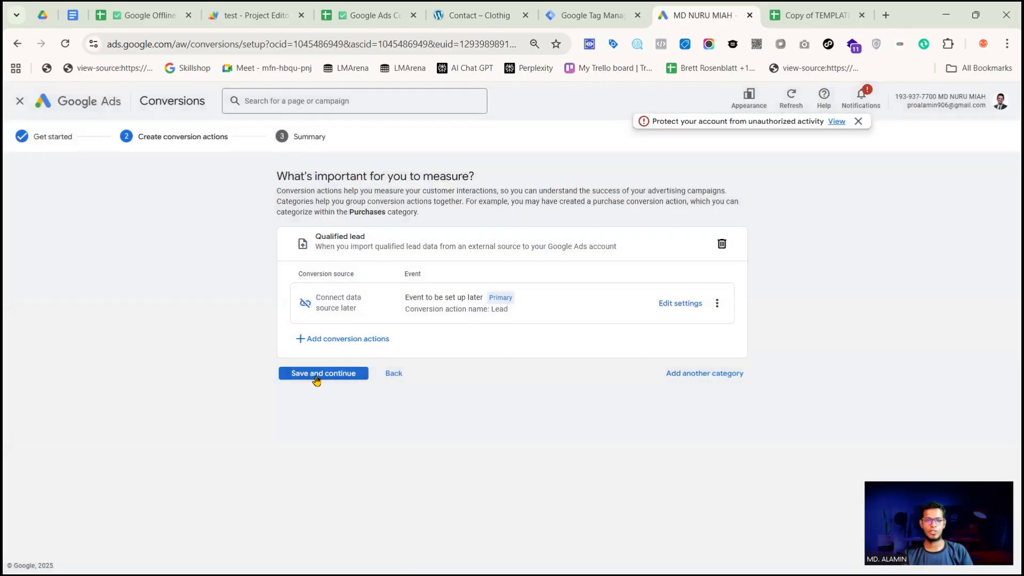
pyautogui.click(317, 378)
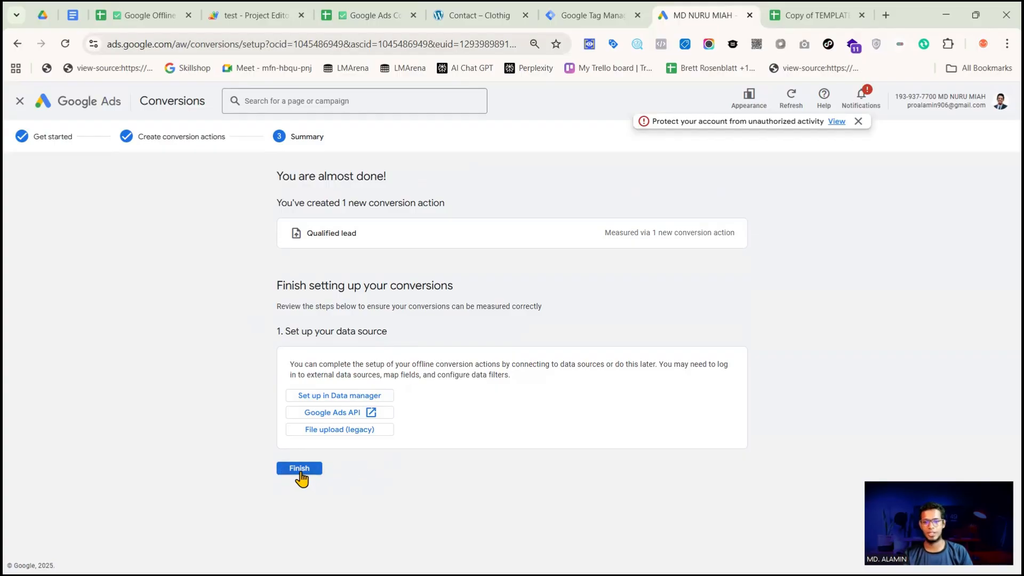
pyautogui.click(282, 470)
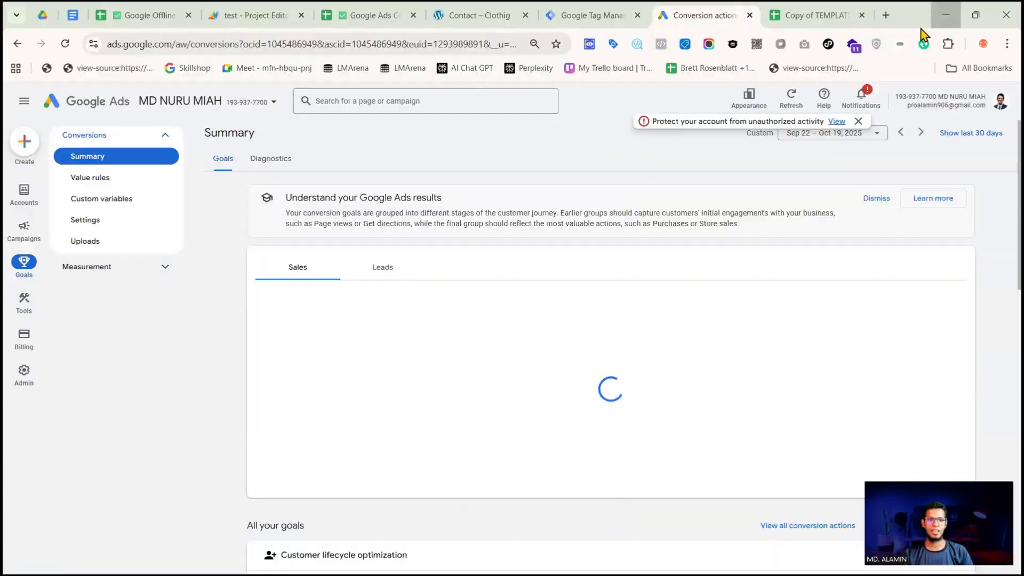
# Check the setup checklist in Notepad for the steps that follow the sheet, script and conversion goals
pyautogui.click(946, 15)
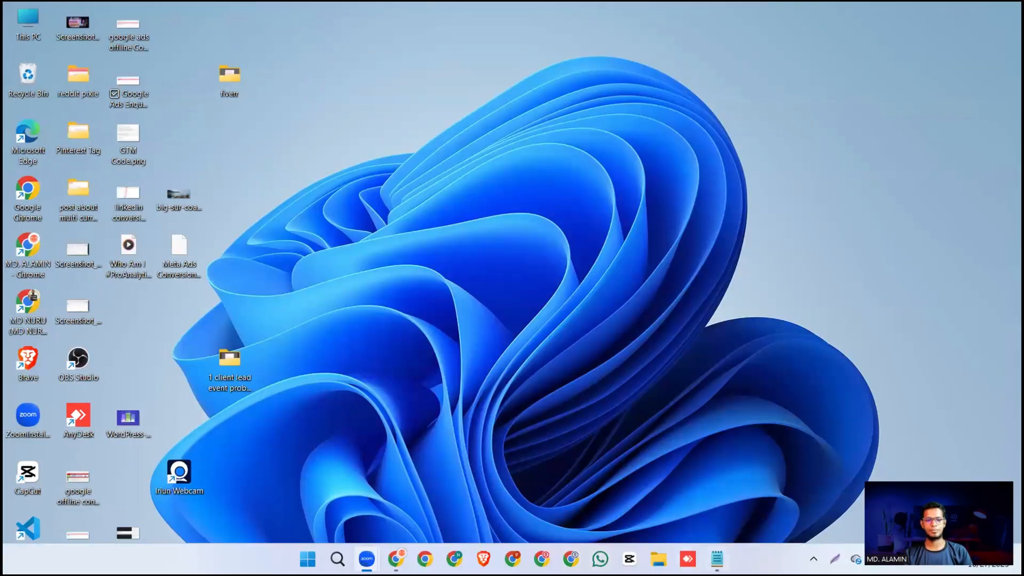
pyautogui.click(367, 560)
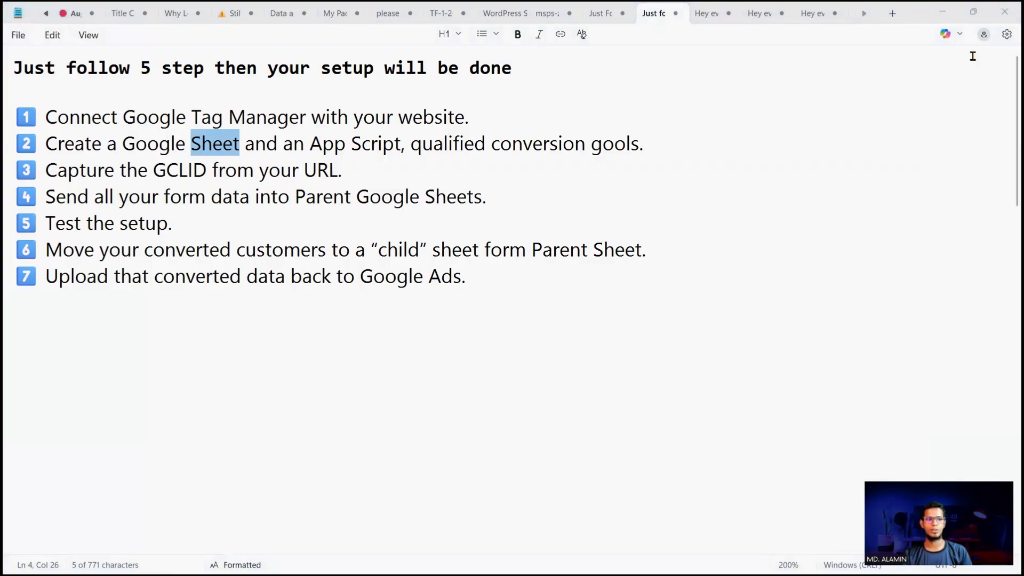
pyautogui.click(942, 12)
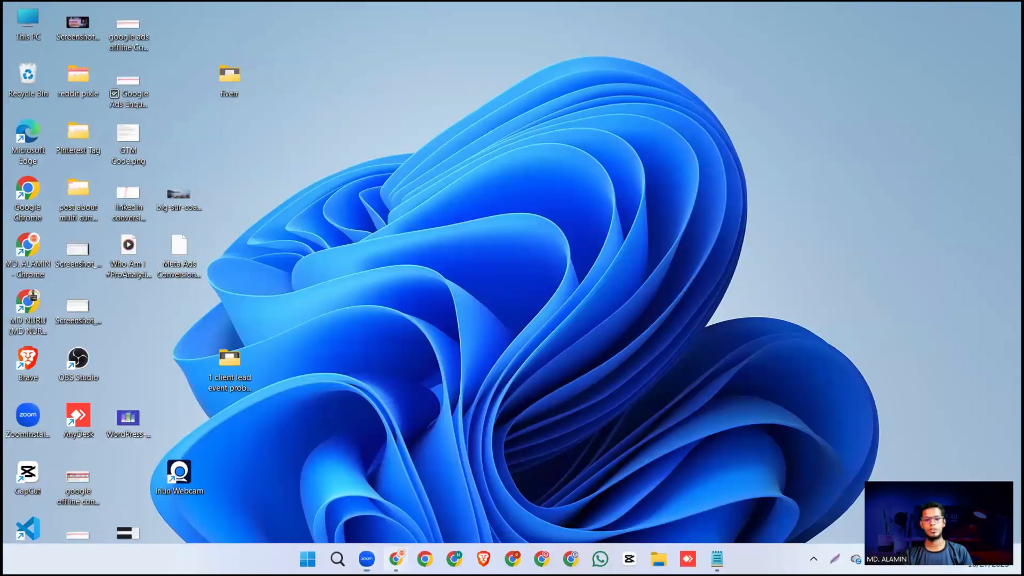
# Switch to Google Ads in Chrome and open the Lead (1) action under the Qualified lead goal in the conversions summary
pyautogui.click(395, 559)
pyautogui.scroll(-10, 400, 395)
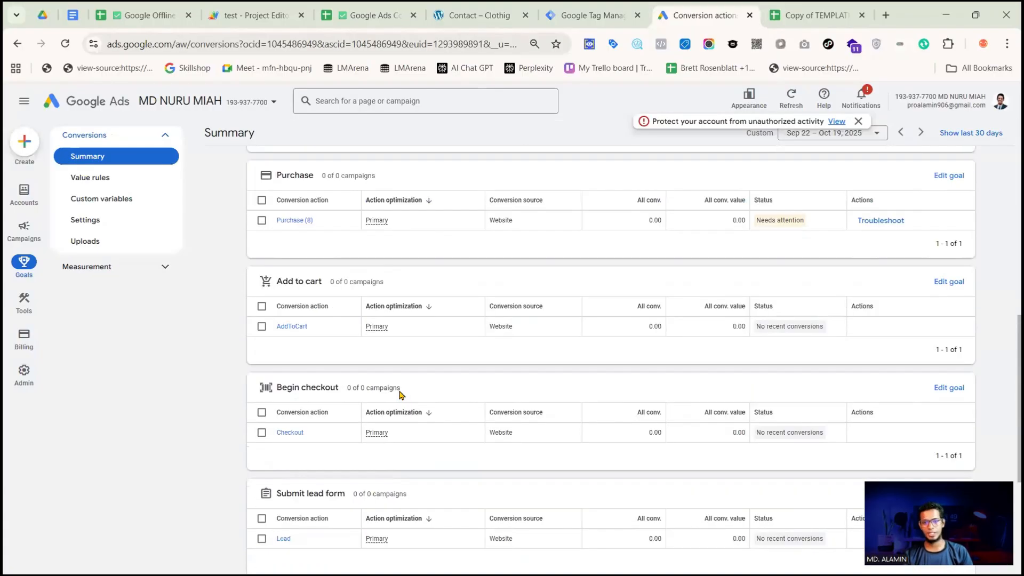
pyautogui.scroll(-4, 401, 395)
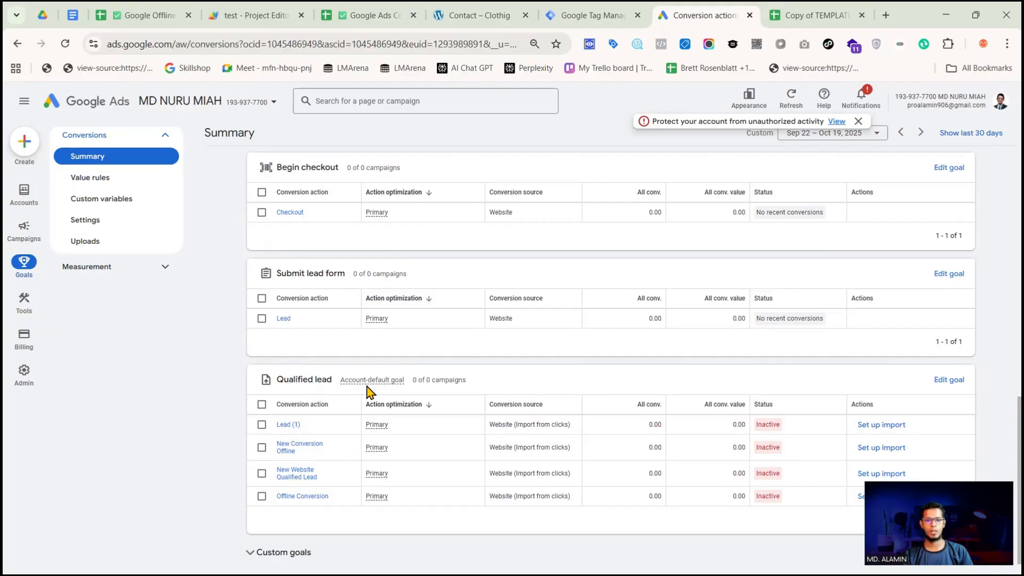
pyautogui.click(281, 425)
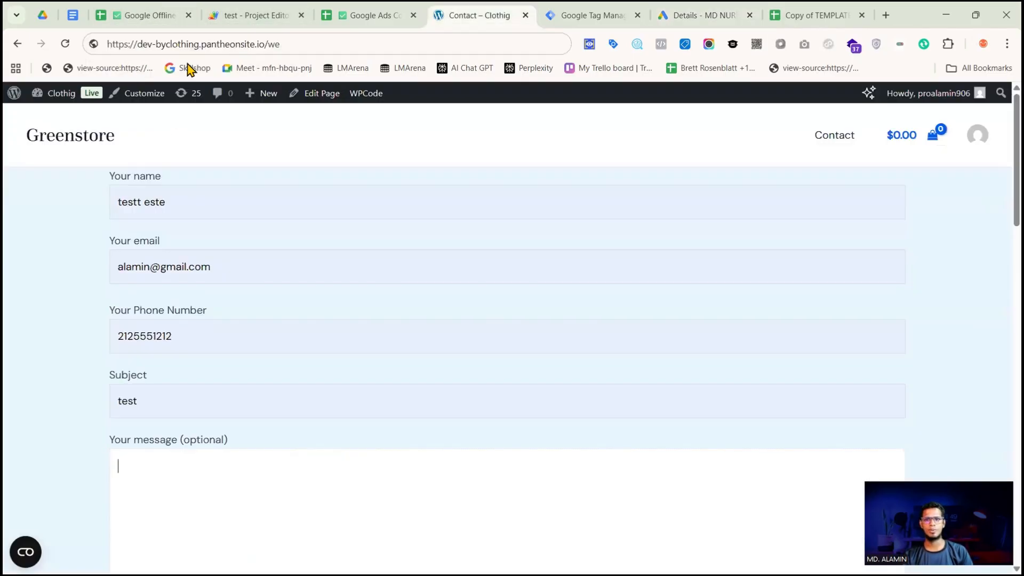
pyautogui.click(297, 43)
pyautogui.press('BackSpace')
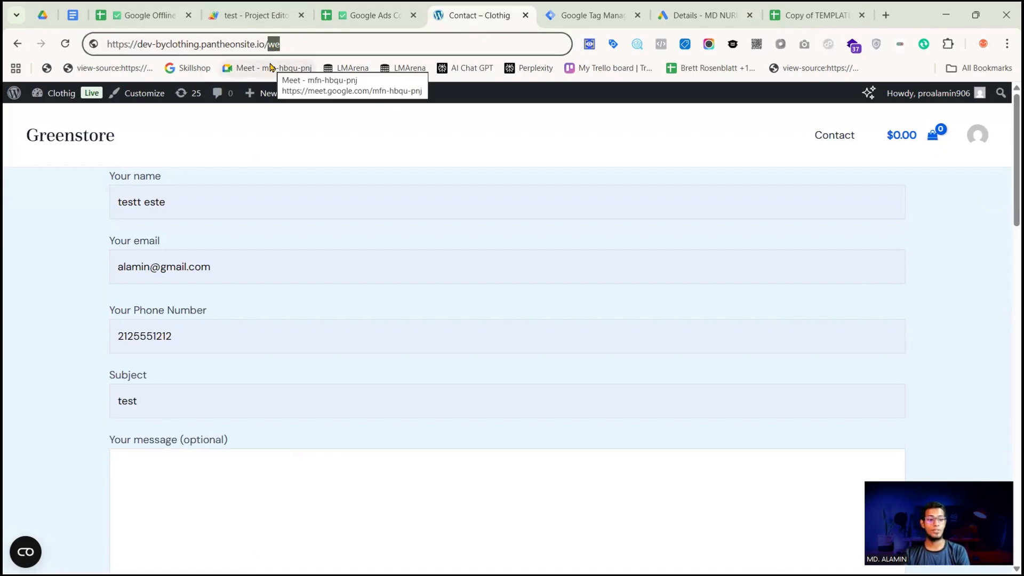
pyautogui.write('?g')
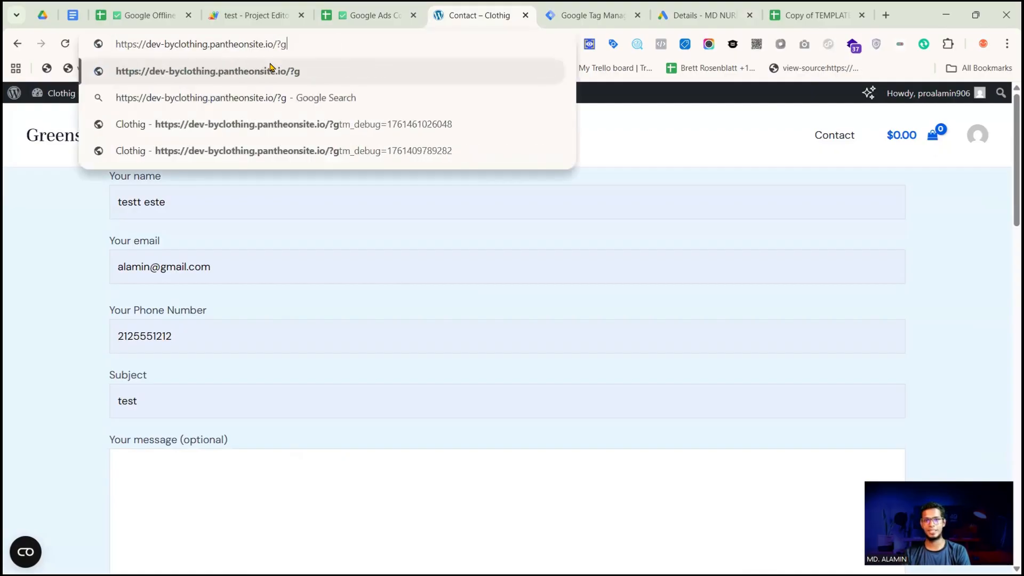
pyautogui.write('clid')
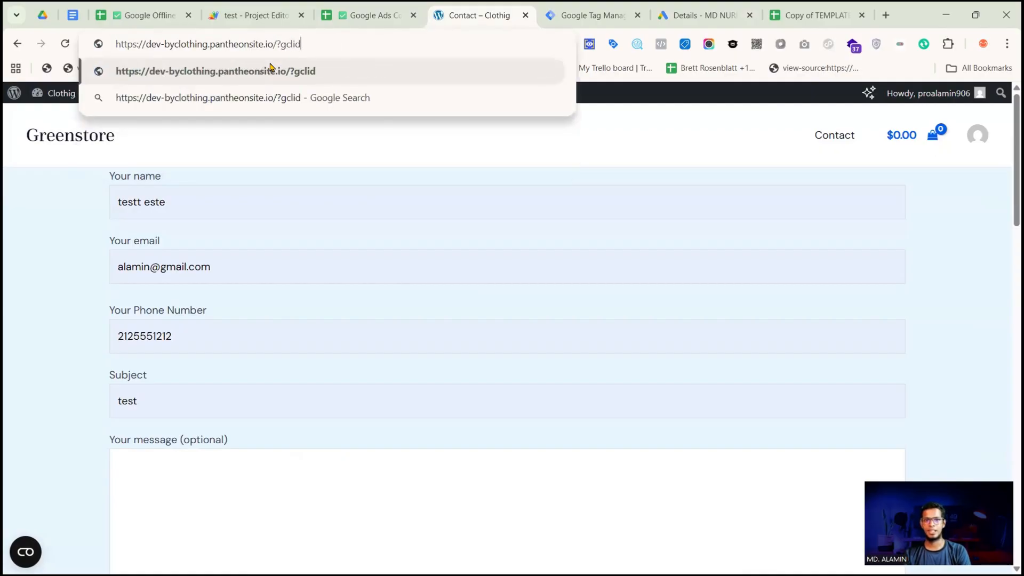
pyautogui.write('=test')
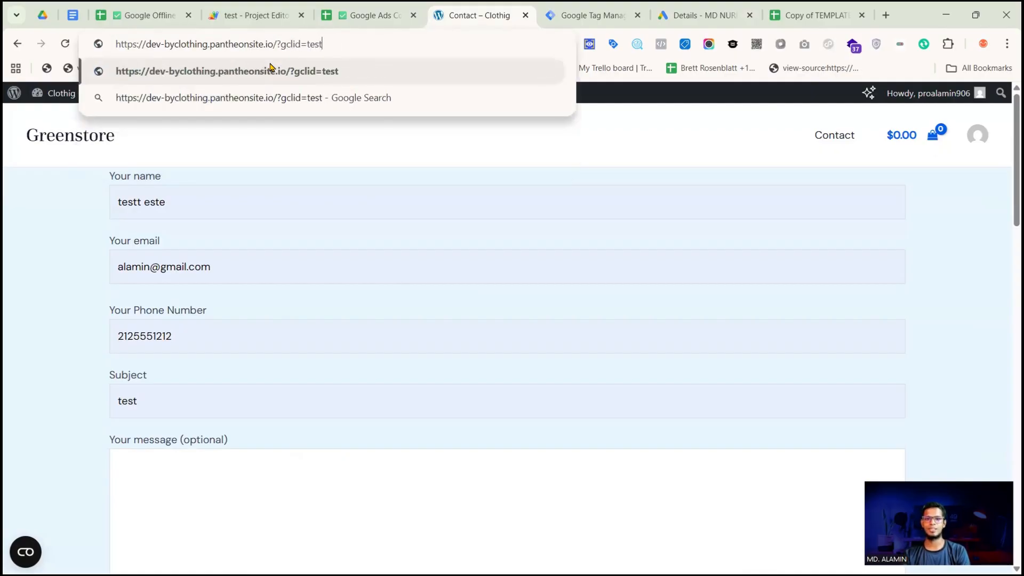
pyautogui.write('234')
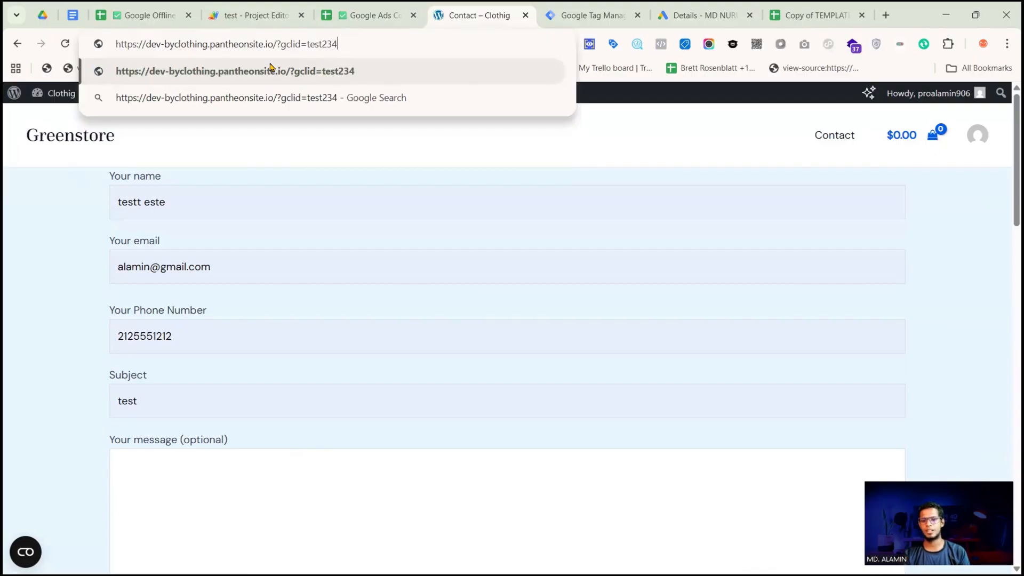
pyautogui.write('234567890')
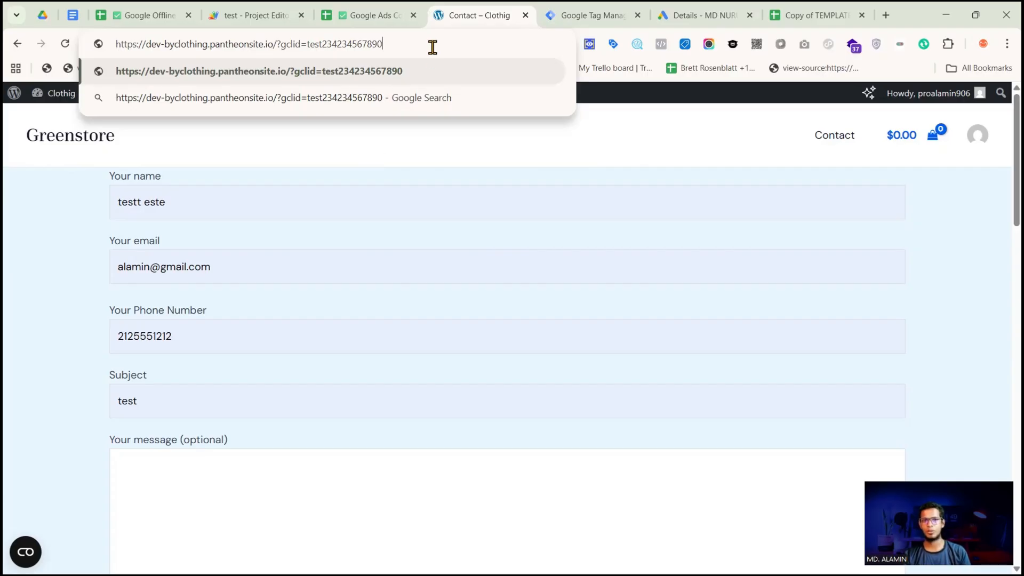
pyautogui.press('Return')
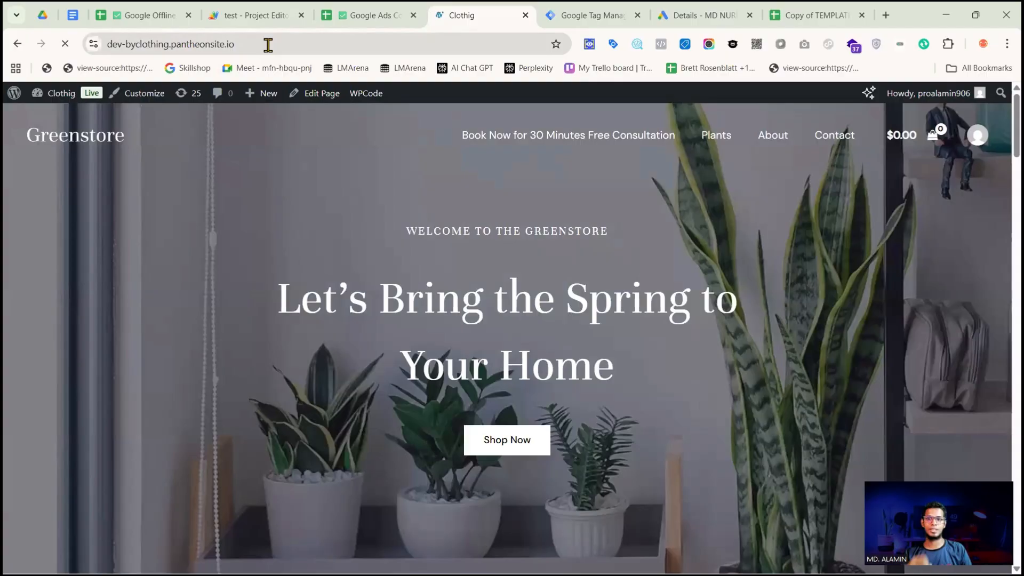
# Add ?gclid=23456789 to the Greenstore home page address and highlight the click ID value
pyautogui.click(275, 42)
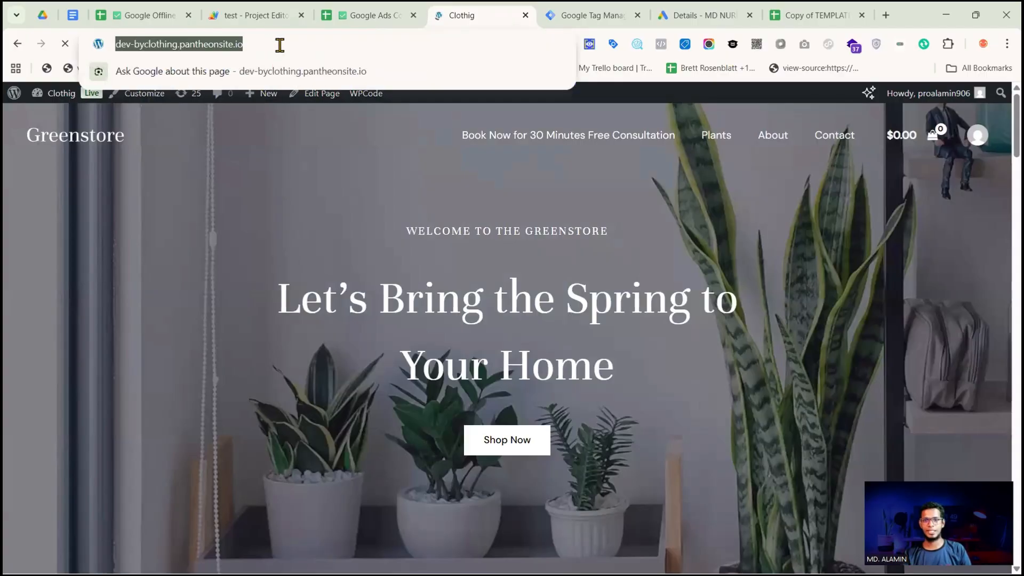
pyautogui.click(280, 44)
pyautogui.write('?')
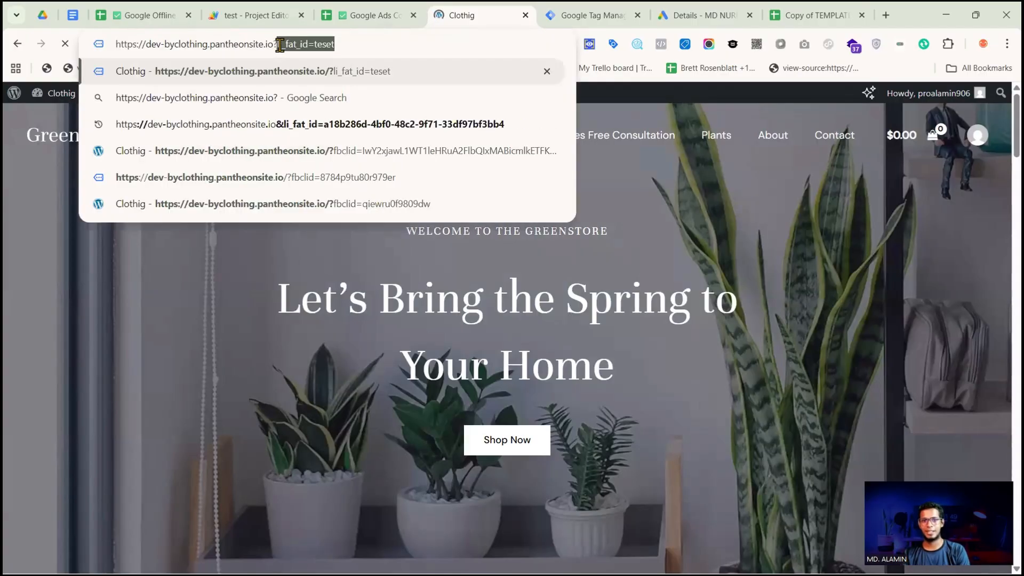
pyautogui.write('gclid')
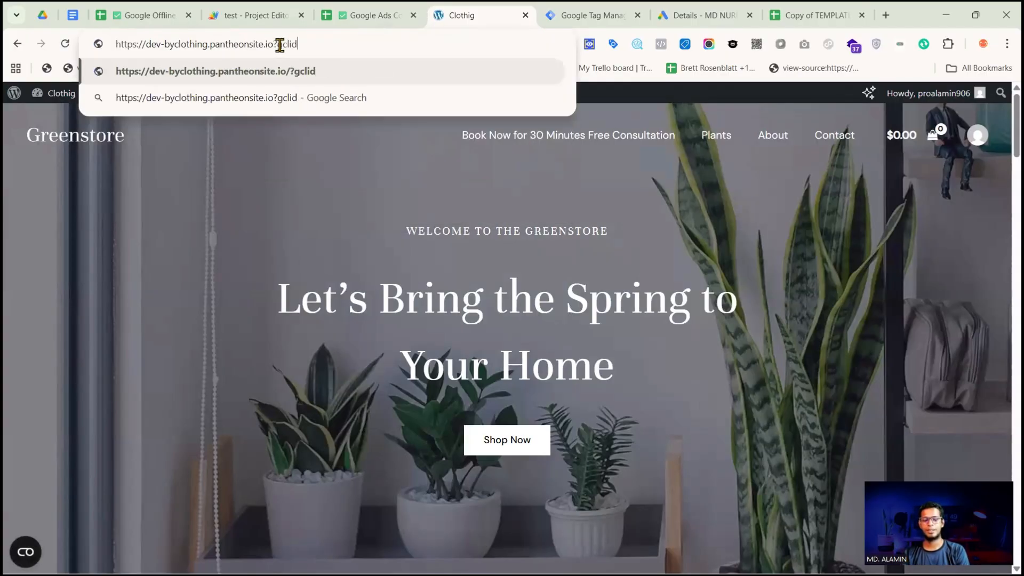
pyautogui.write('=23456789')
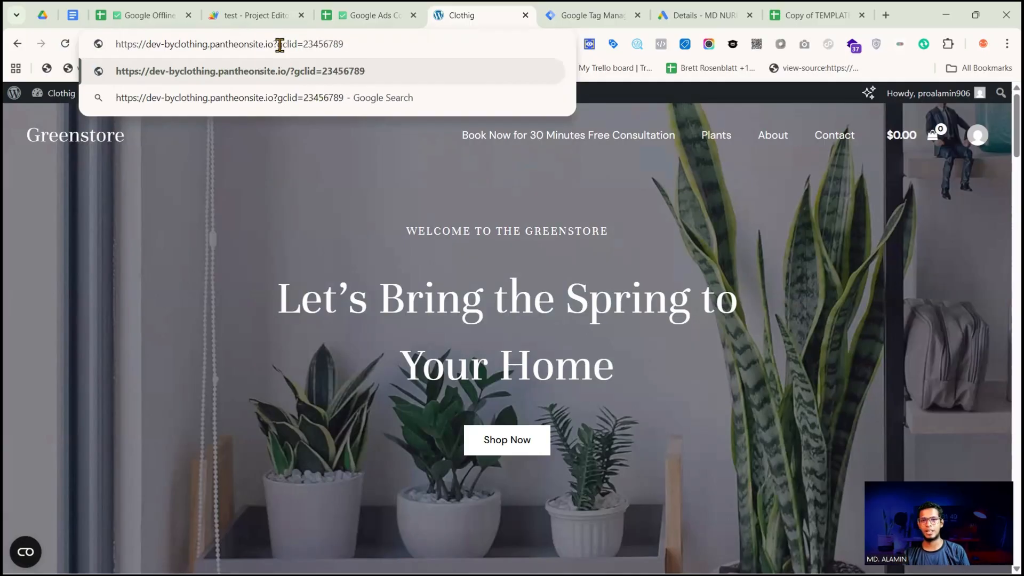
pyautogui.moveTo(344, 44); pyautogui.dragTo(305, 46)
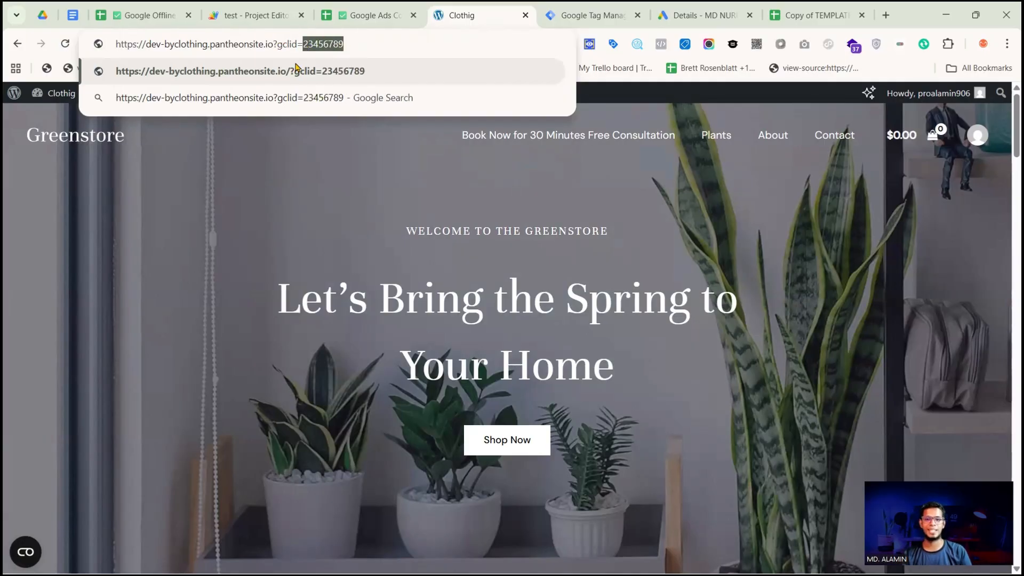
# Check the Google Click ID column in the converted lead child sheet, then return to the website's gclid address
pyautogui.click(364, 28)
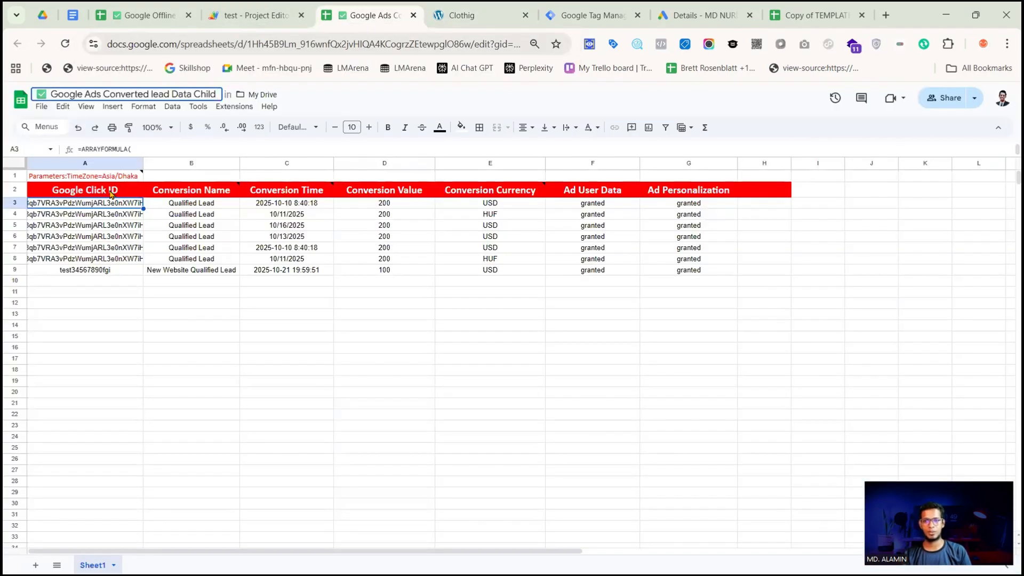
pyautogui.click(452, 16)
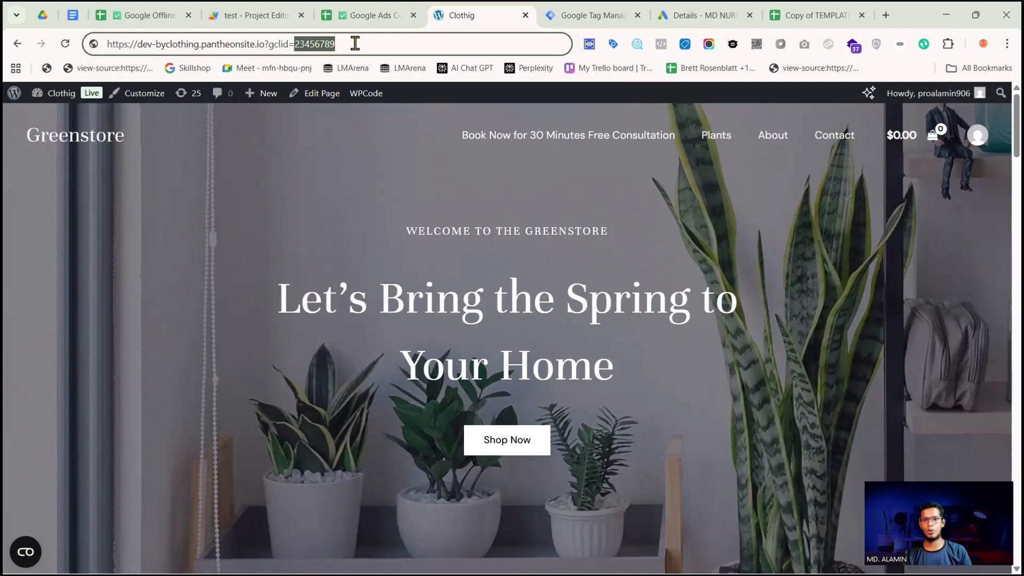
pyautogui.click(356, 45)
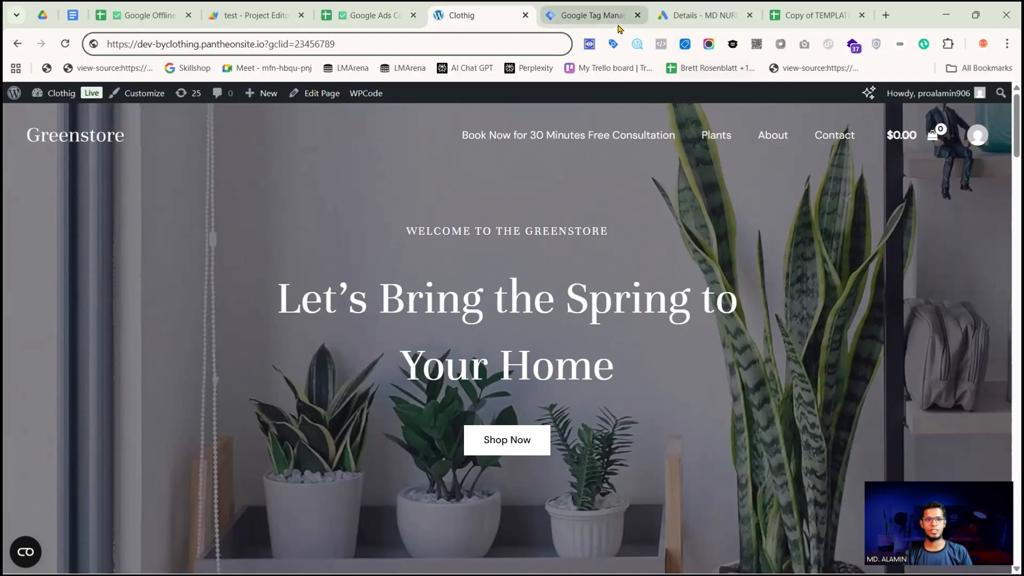
# Open the -GCLID tag in the Tag Manager workspace and examine its Custom HTML script from beginning to end
pyautogui.click(590, 15)
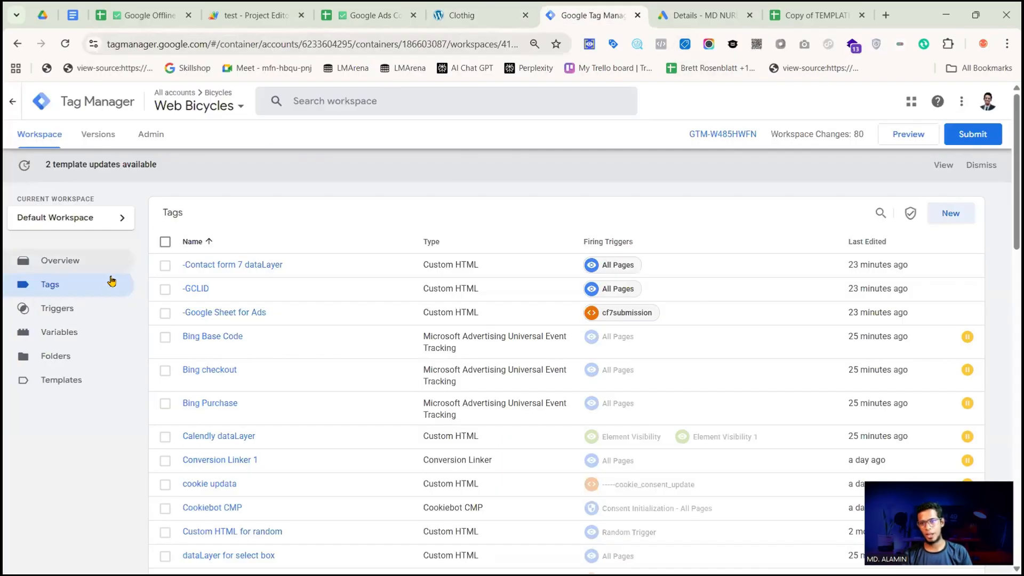
pyautogui.click(187, 291)
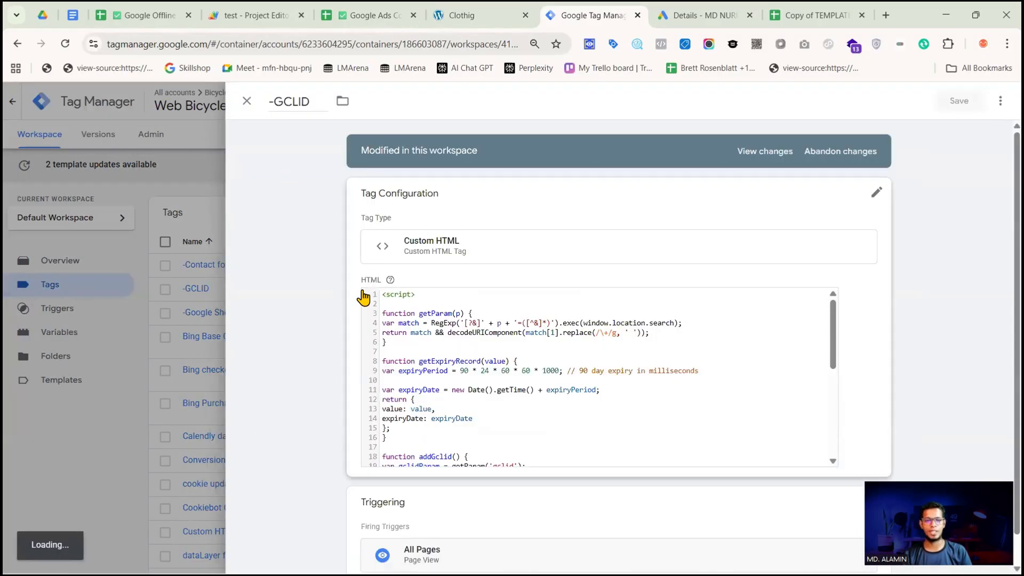
pyautogui.click(487, 322)
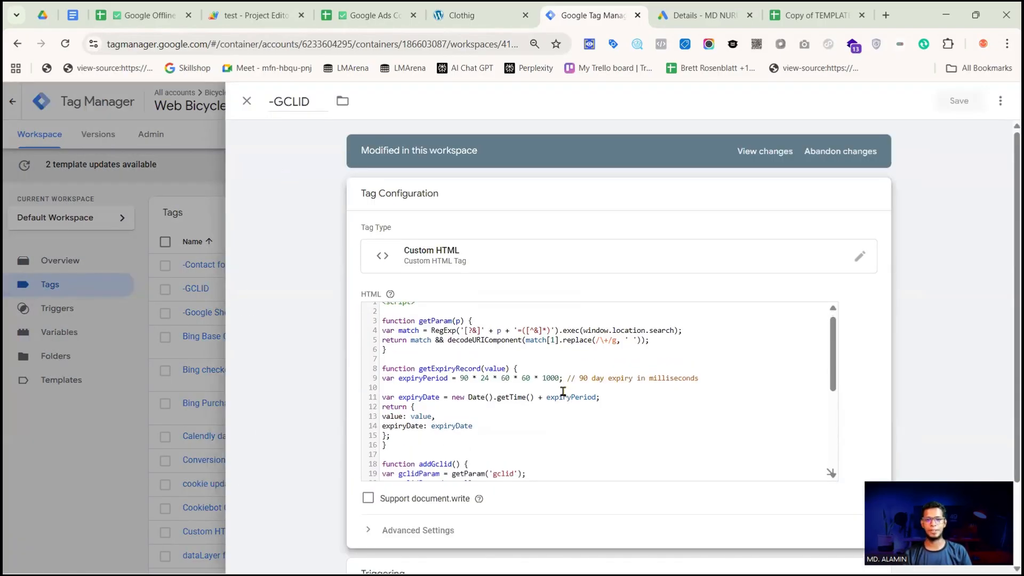
pyautogui.scroll(-5, 489, 416)
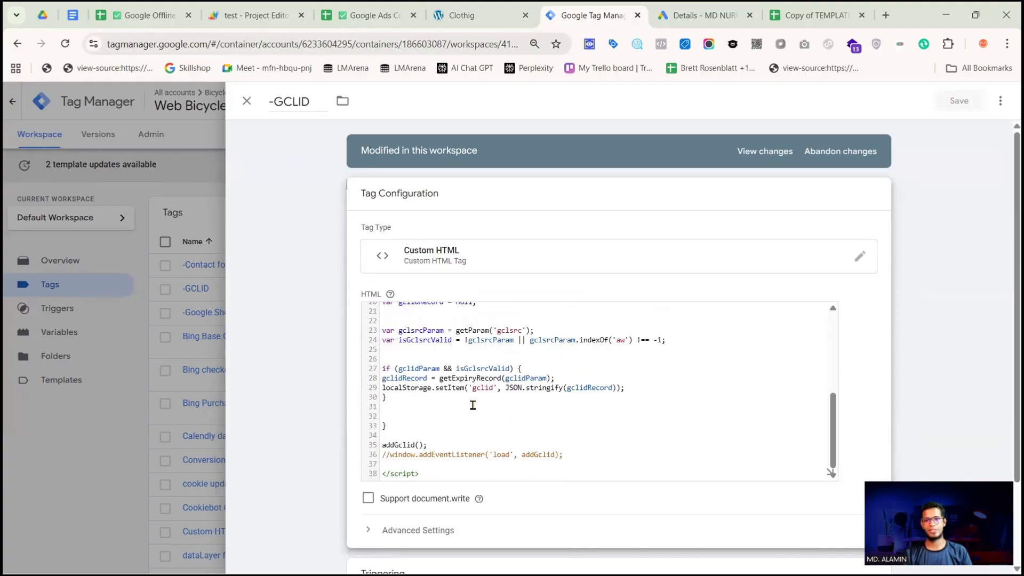
pyautogui.moveTo(479, 498)
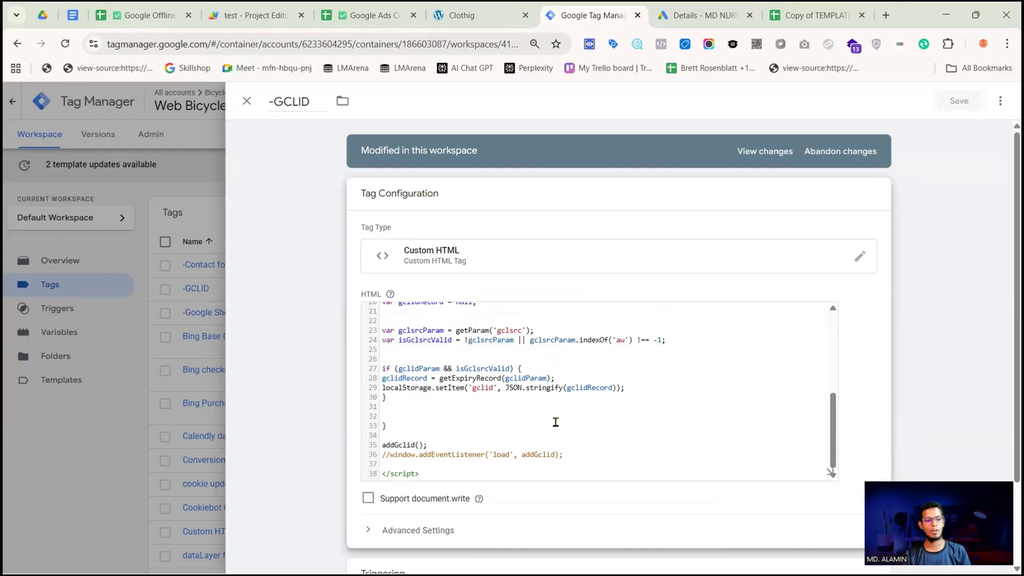
pyautogui.scroll(4, 456, 408)
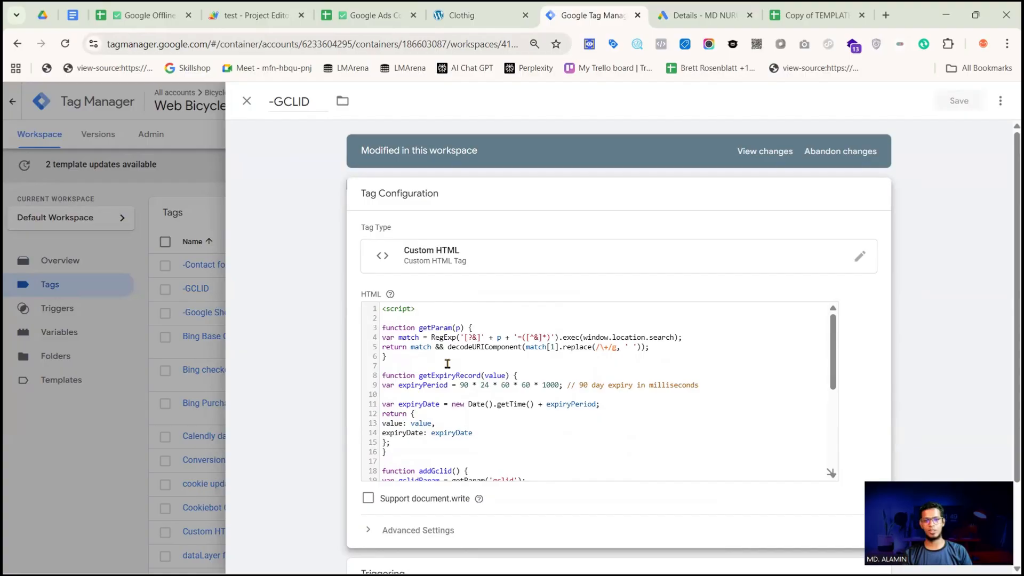
pyautogui.scroll(-4, 447, 368)
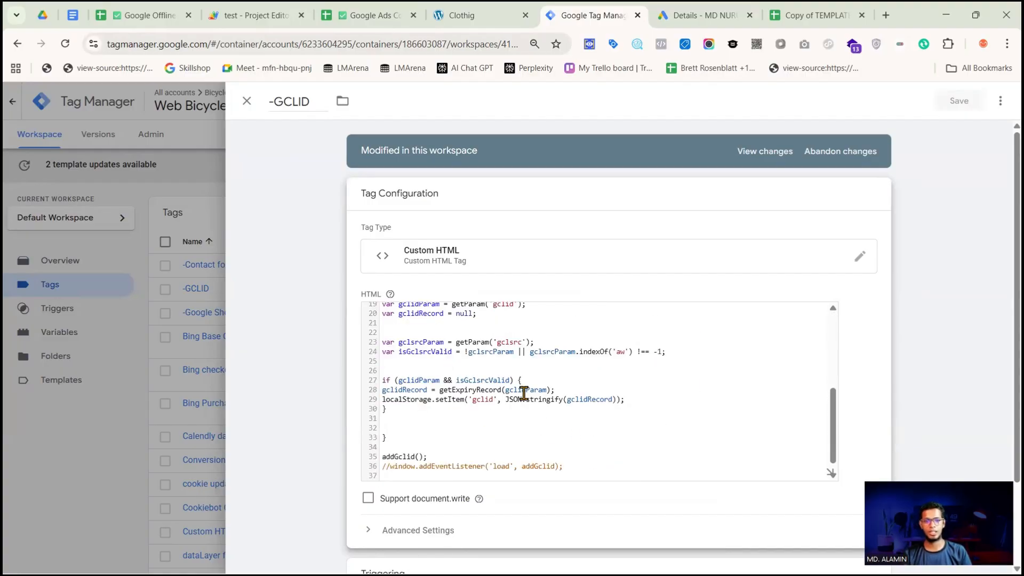
# Examine the localStorage.setItem call and its gclid key in the -GCLID script, then close the tag
pyautogui.doubleClick(402, 400)
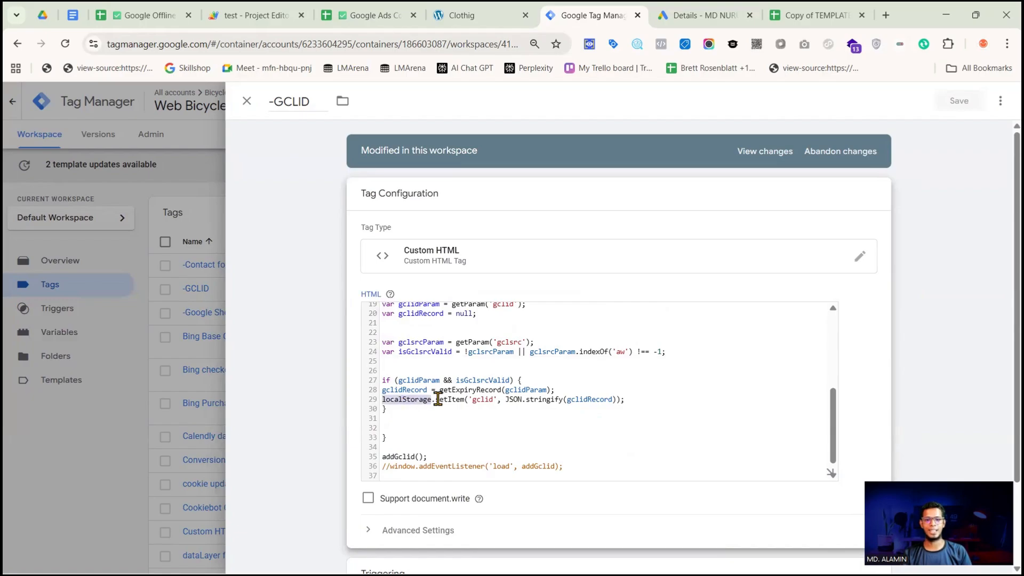
pyautogui.doubleClick(450, 399)
pyautogui.doubleClick(482, 399)
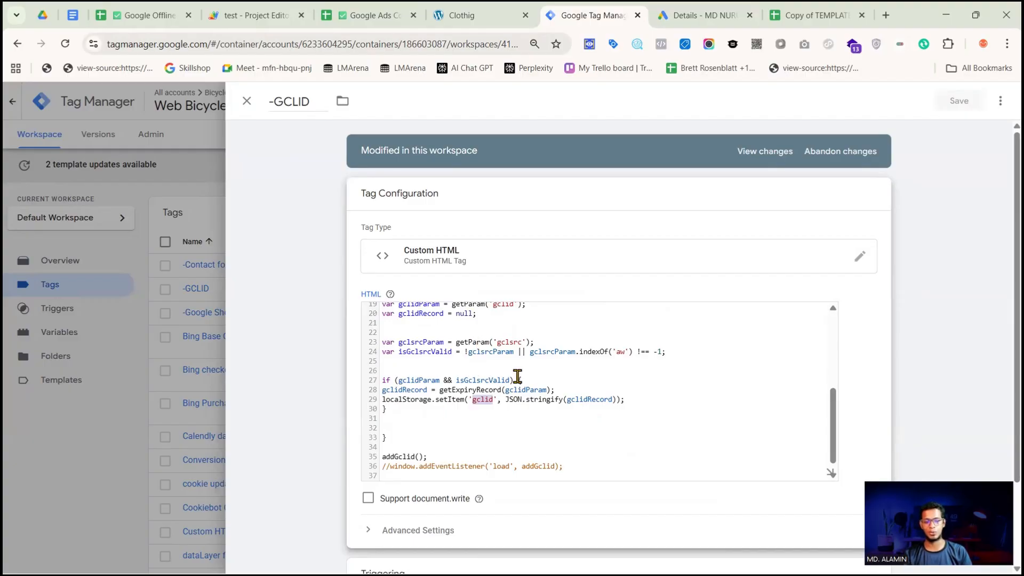
pyautogui.scroll(-4, 544, 373)
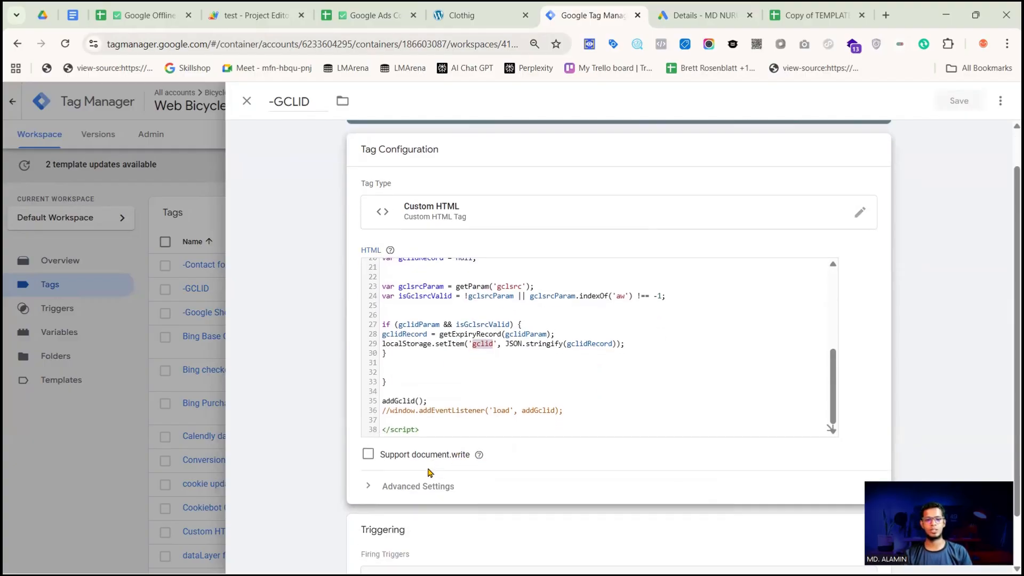
pyautogui.click(272, 315)
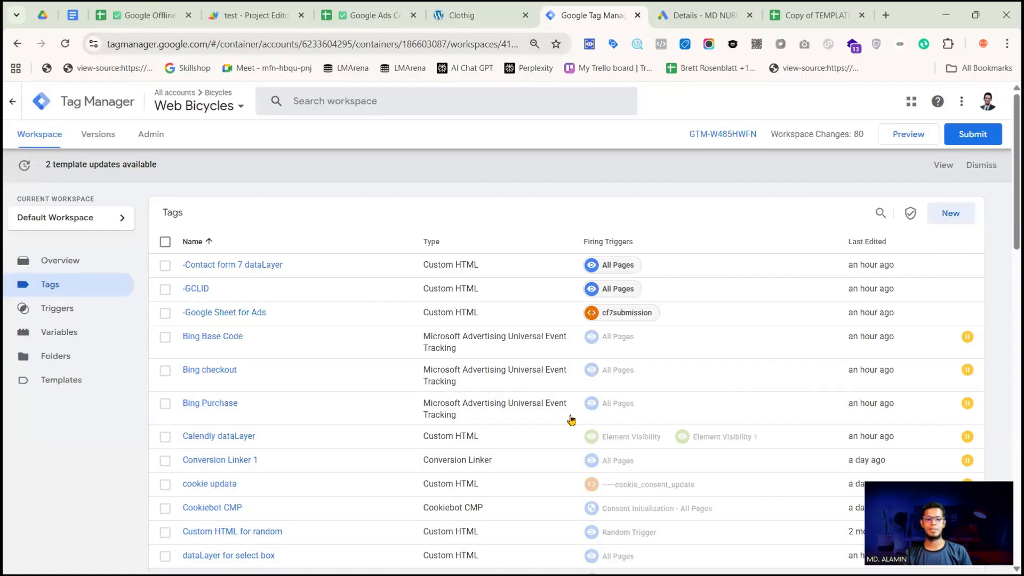
# Consult the Notepad checklist for the step that follows capturing the GCLID from the URL, then minimize it
pyautogui.click(946, 15)
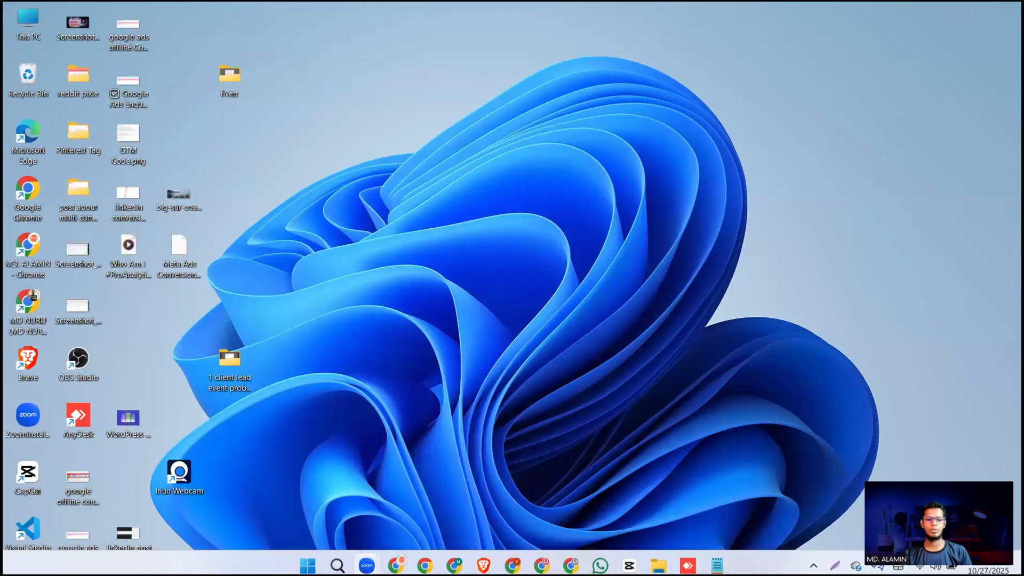
pyautogui.click(717, 558)
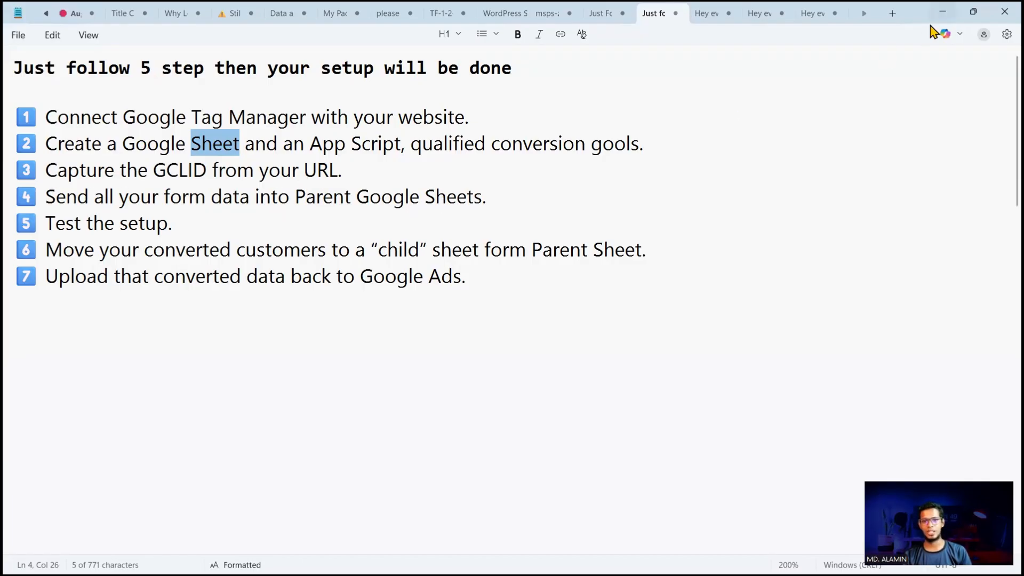
pyautogui.click(942, 11)
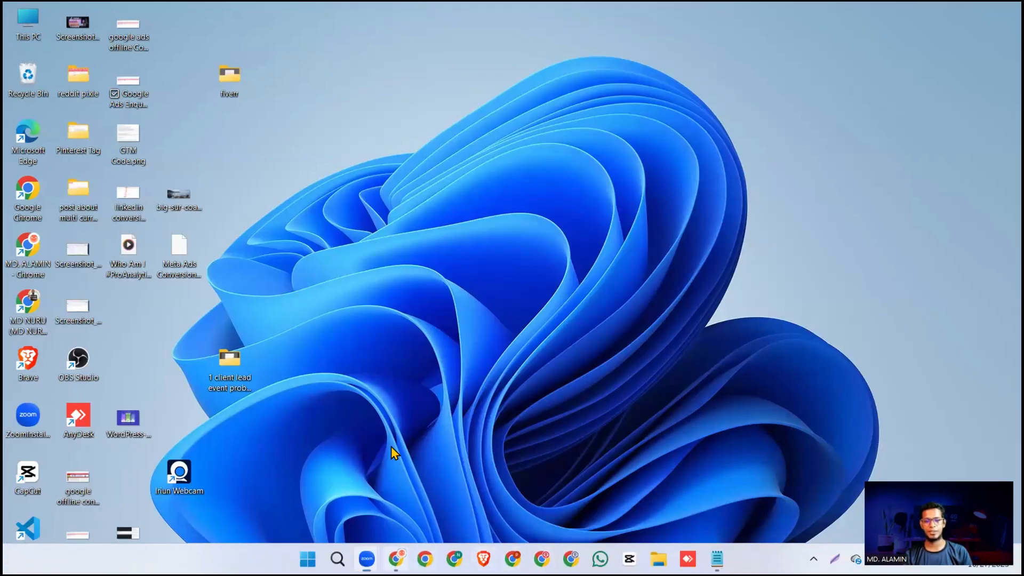
# Review the lead columns in the parent offline conversion sheet, then return to the Tag Manager tag list
pyautogui.click(396, 559)
pyautogui.click(437, 17)
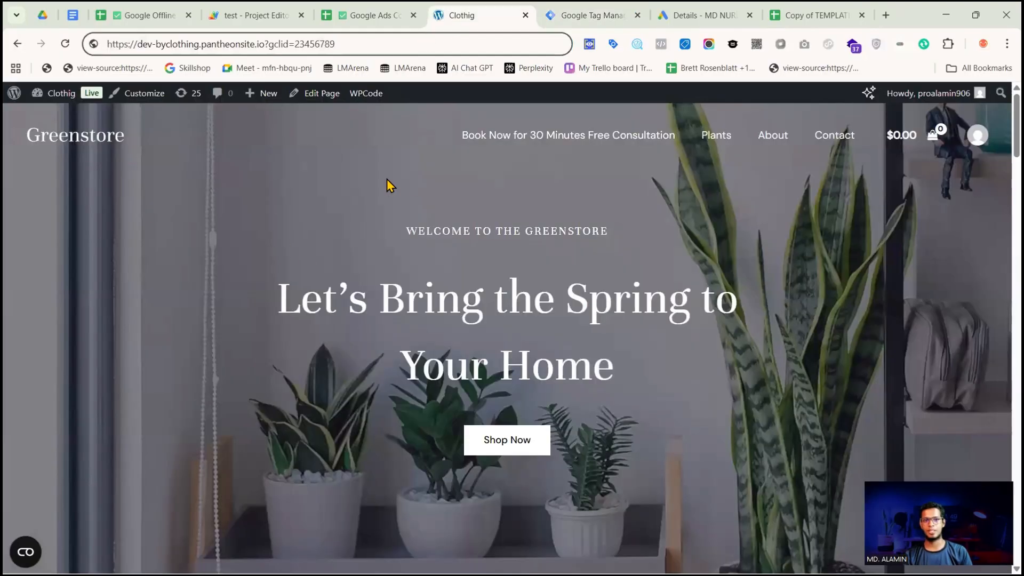
pyautogui.click(149, 20)
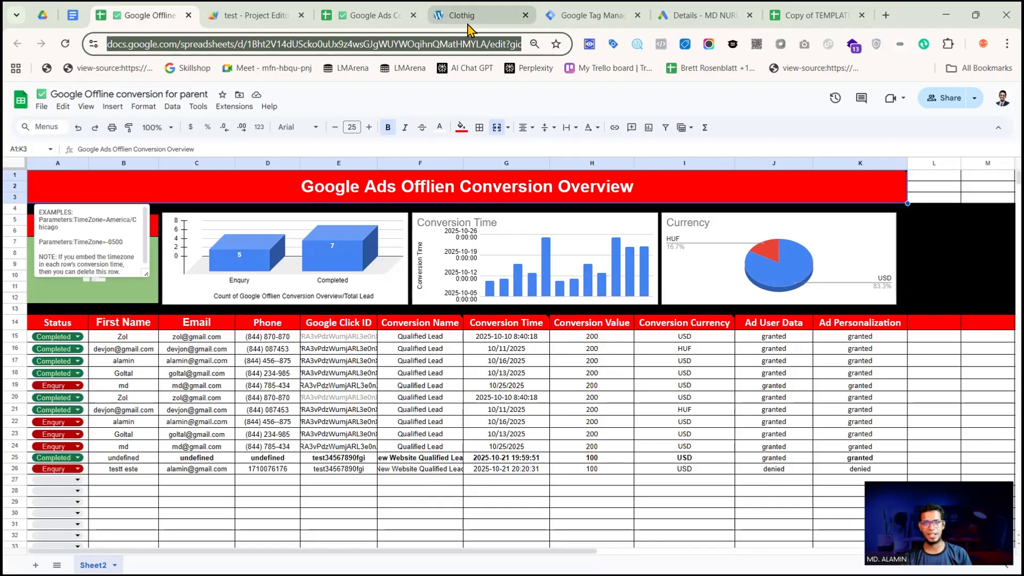
pyautogui.click(577, 24)
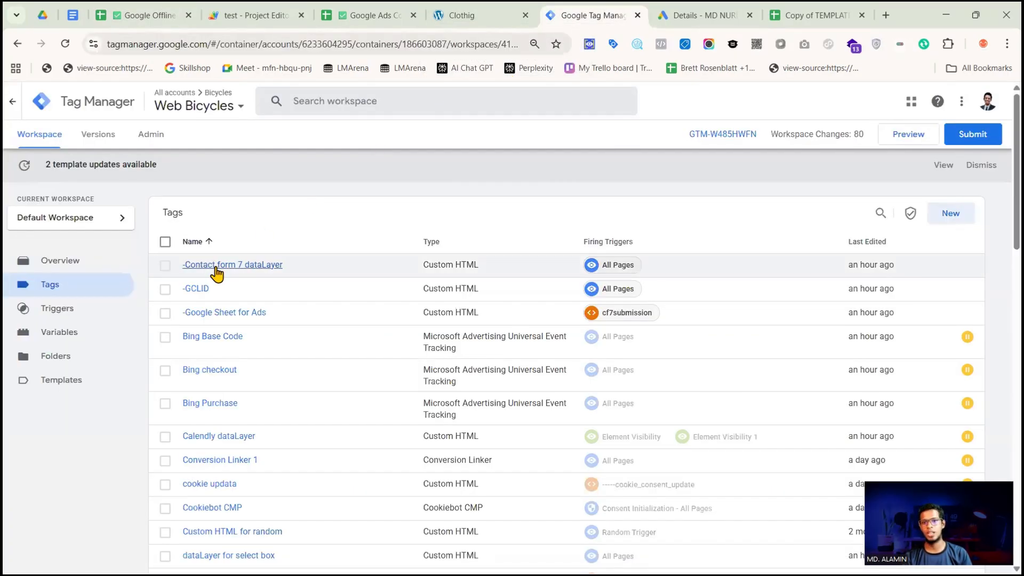
# Open the -Google Sheet for Ads tag and examine its FullName, Email, Phone, gclid, conversionName and conversionTime variables
pyautogui.click(212, 315)
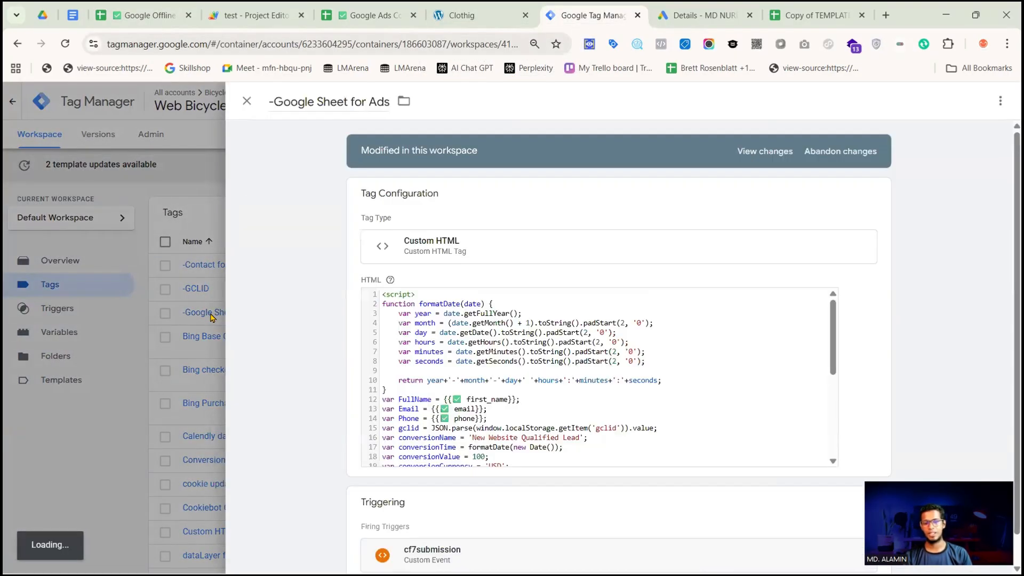
pyautogui.click(528, 328)
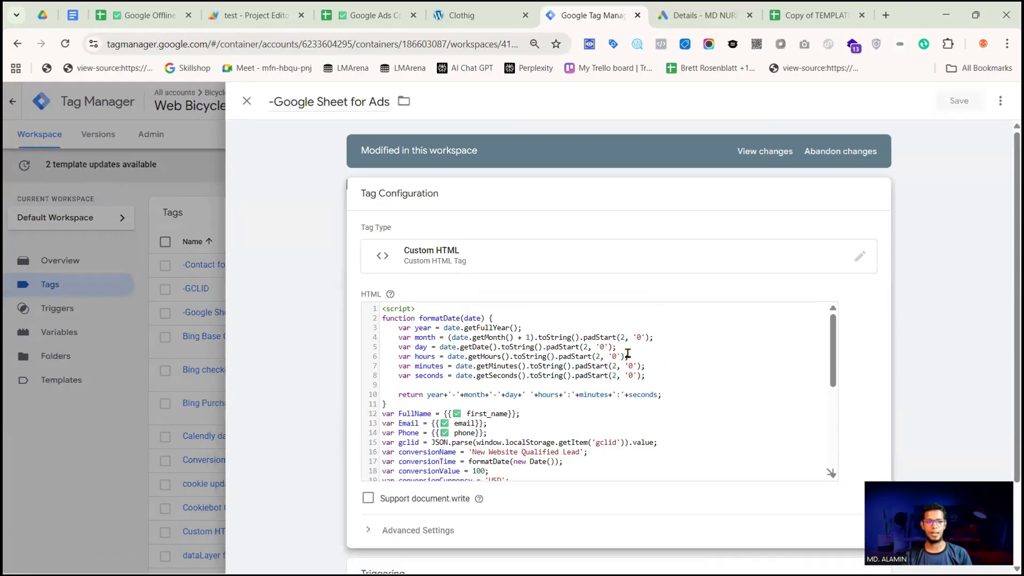
pyautogui.scroll(-3, 661, 368)
pyautogui.scroll(2, 658, 378)
pyautogui.scroll(1, 658, 378)
pyautogui.doubleClick(413, 370)
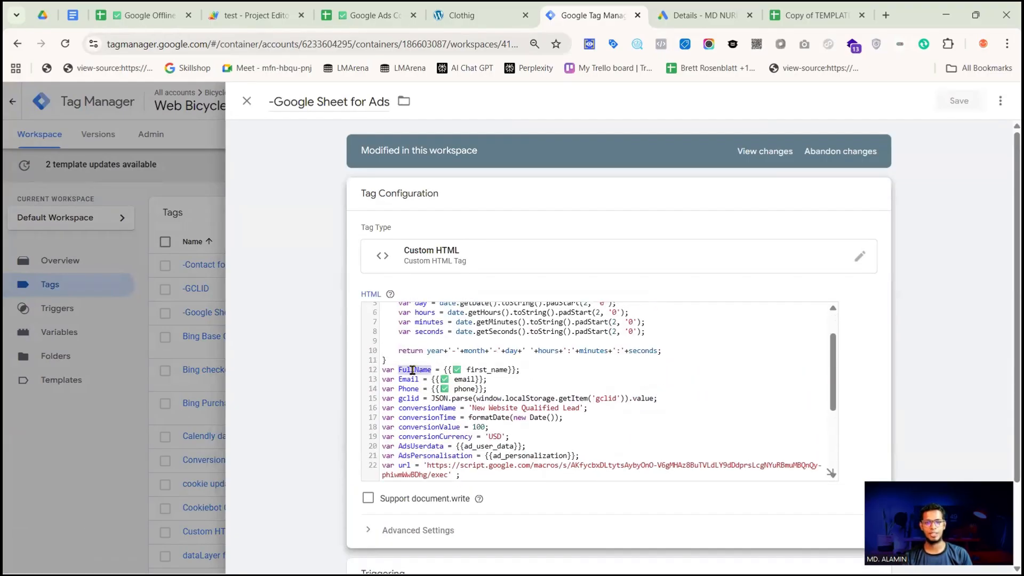
pyautogui.doubleClick(407, 379)
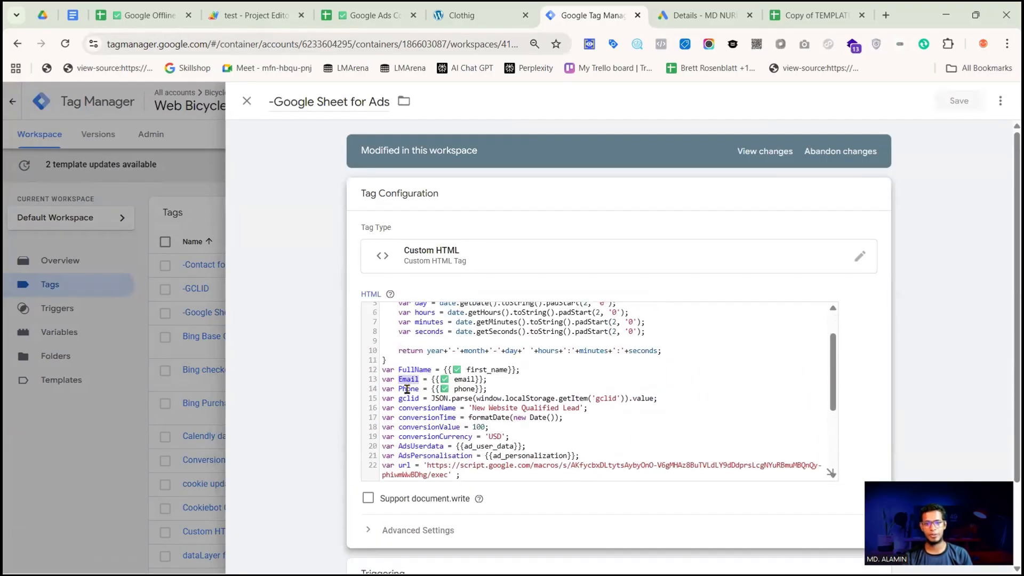
pyautogui.doubleClick(408, 397)
pyautogui.doubleClick(427, 408)
pyautogui.doubleClick(429, 418)
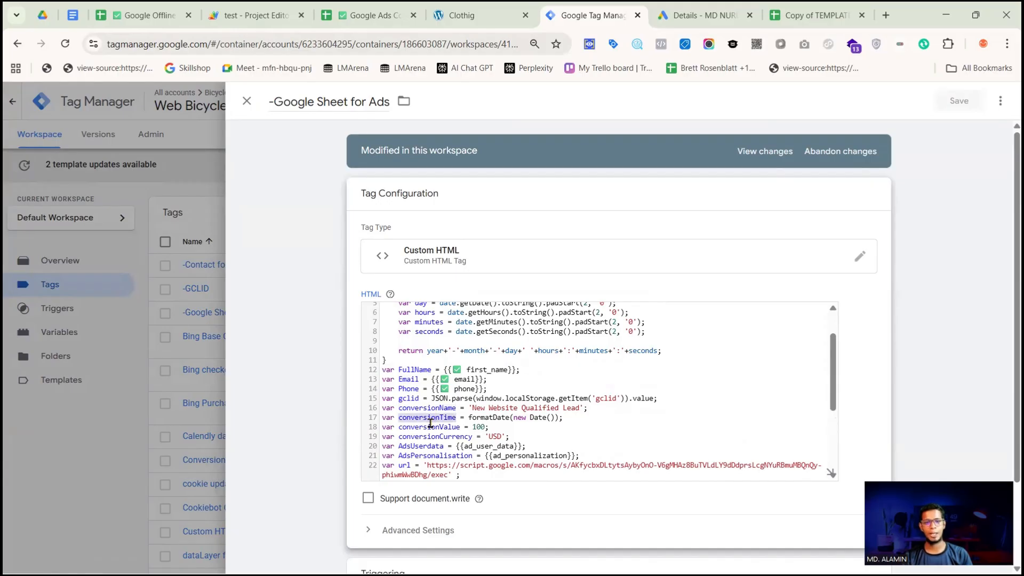
# Examine the conversionValue, conversionCurrency, AdsUserdata and AdsPersonalisation variables in the tag's script
pyautogui.doubleClick(426, 427)
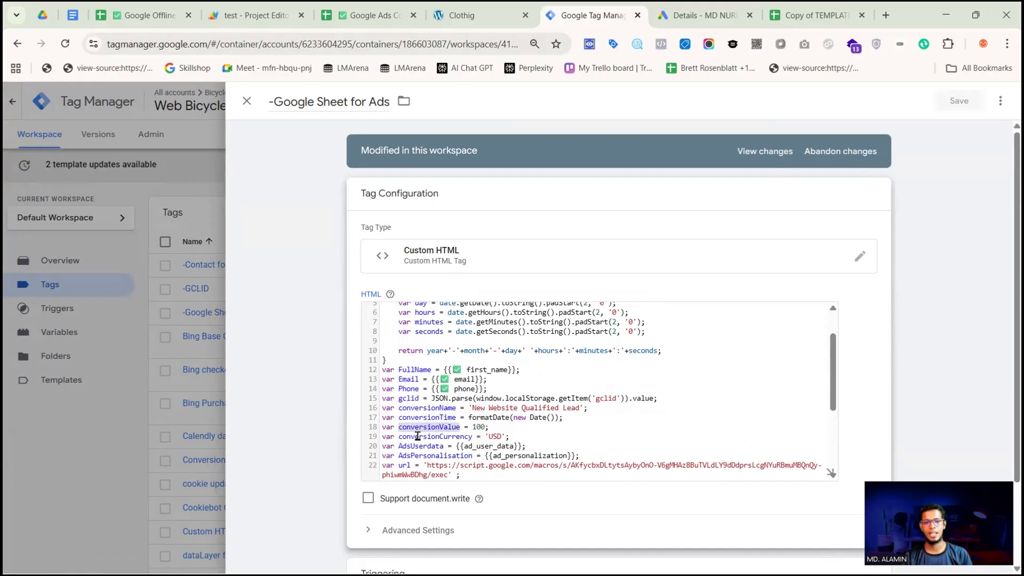
pyautogui.doubleClick(418, 436)
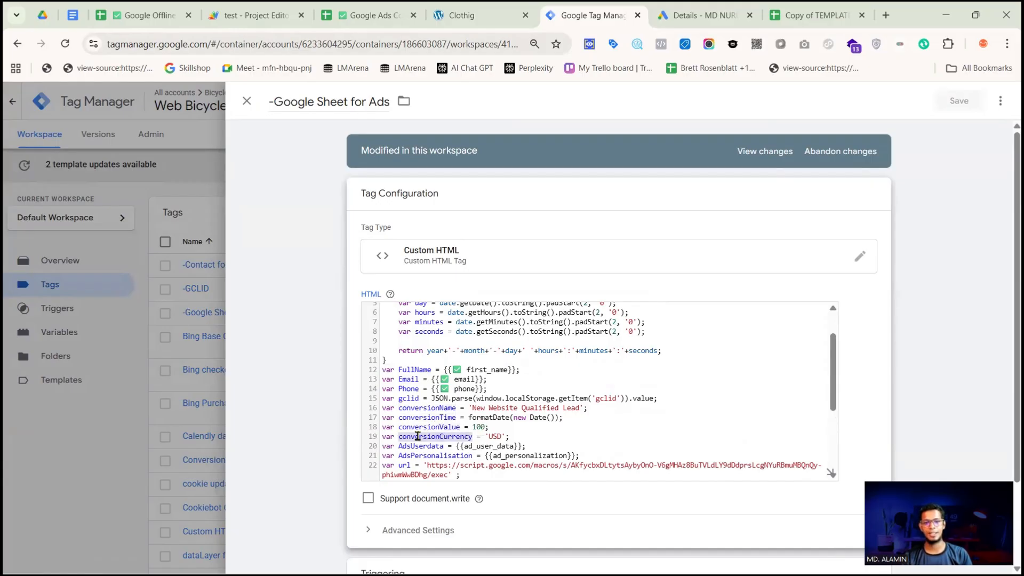
pyautogui.click(501, 437)
pyautogui.doubleClick(408, 446)
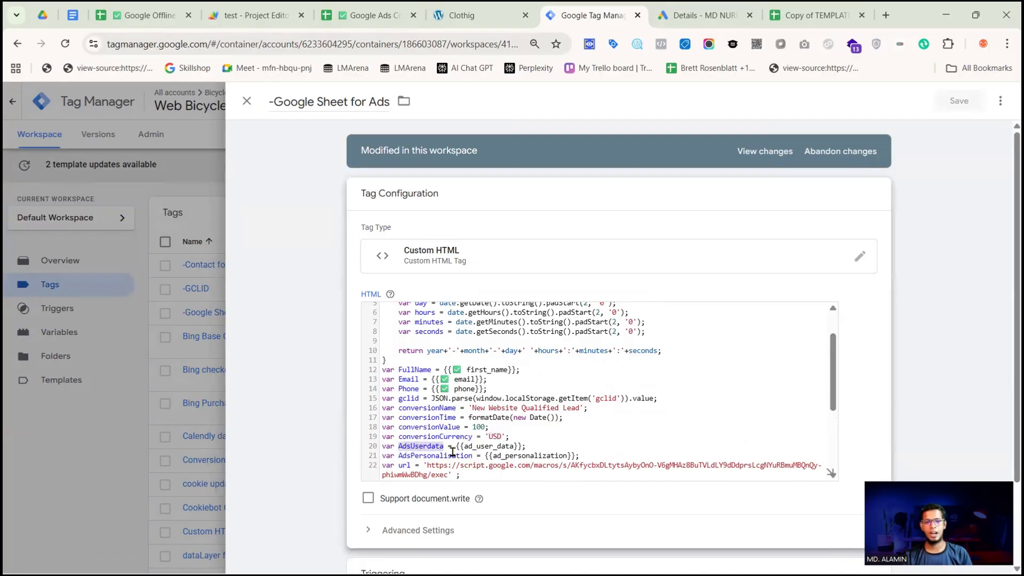
pyautogui.tripleClick(489, 453)
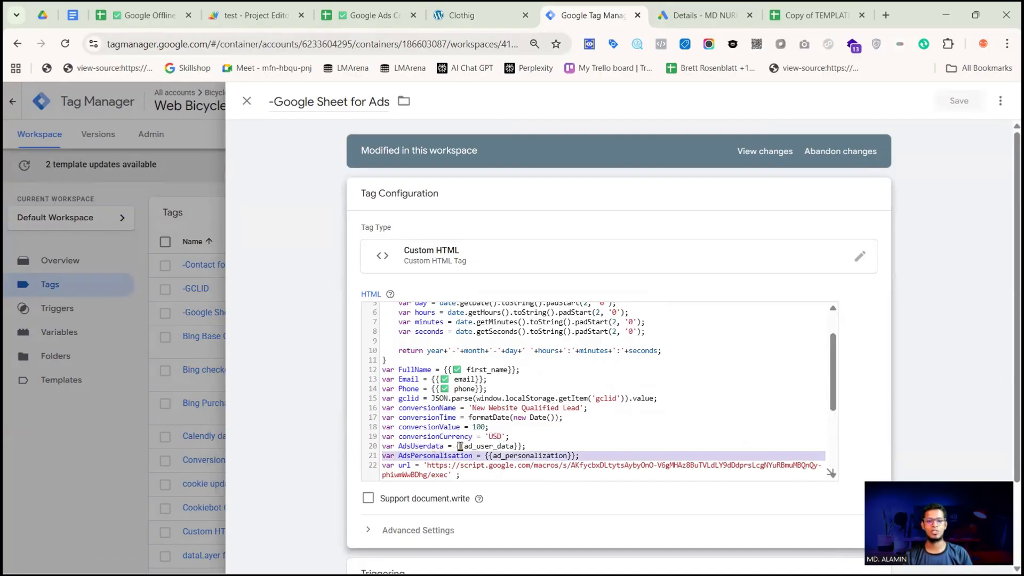
pyautogui.moveTo(458, 446); pyautogui.dragTo(515, 447)
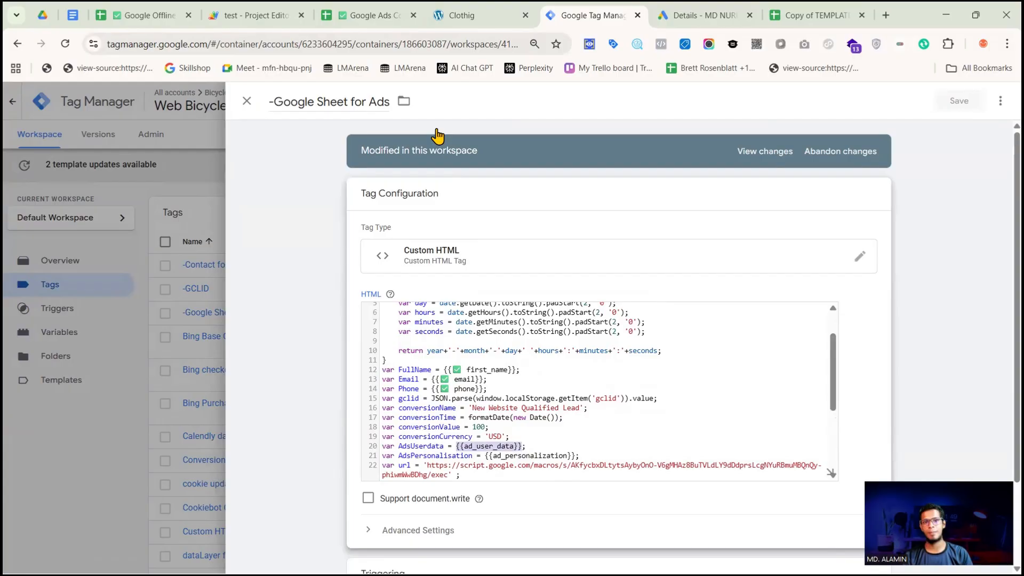
# Check the Greenstore site's cookie consent state and the Ad User Data and Ad Personalization columns in the child conversion sheet
pyautogui.click(464, 15)
pyautogui.press('Return')
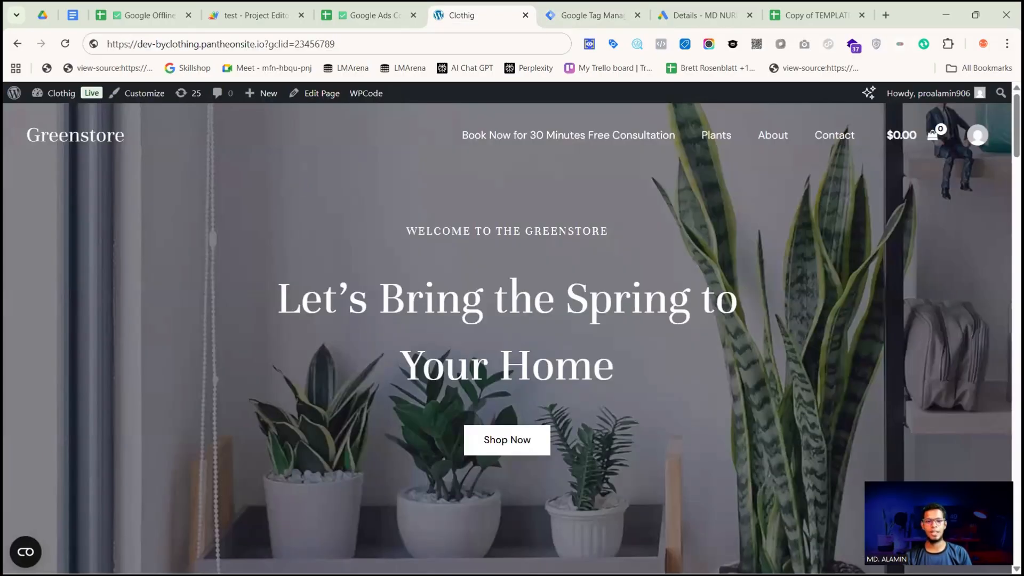
pyautogui.click(26, 552)
pyautogui.click(240, 542)
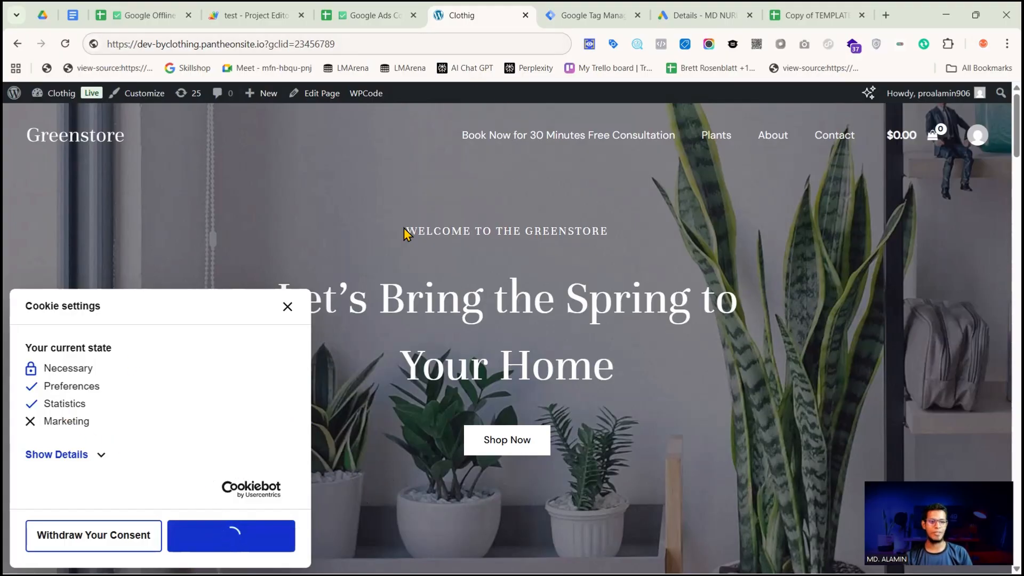
pyautogui.click(373, 16)
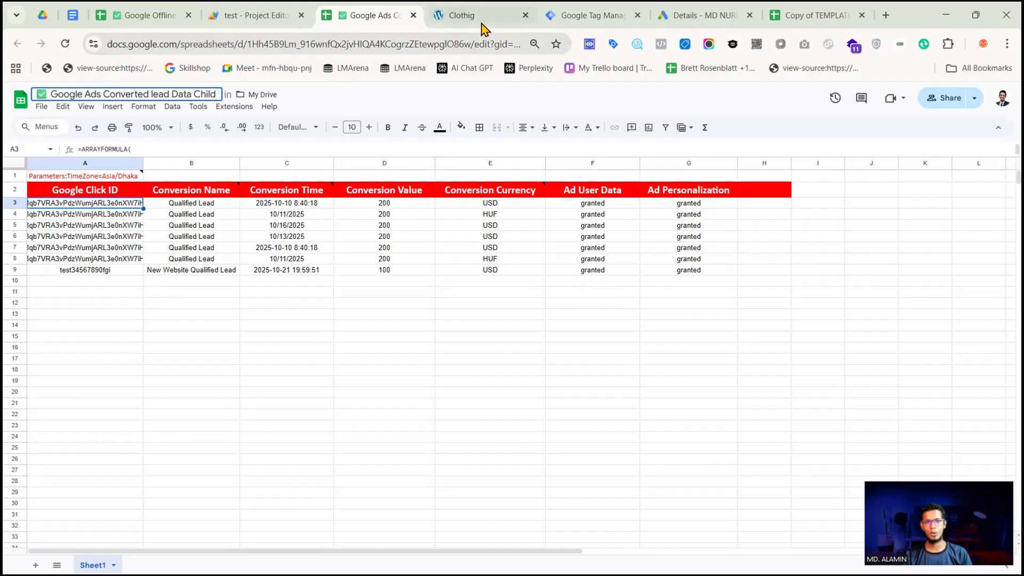
pyautogui.click(461, 14)
pyautogui.click(290, 311)
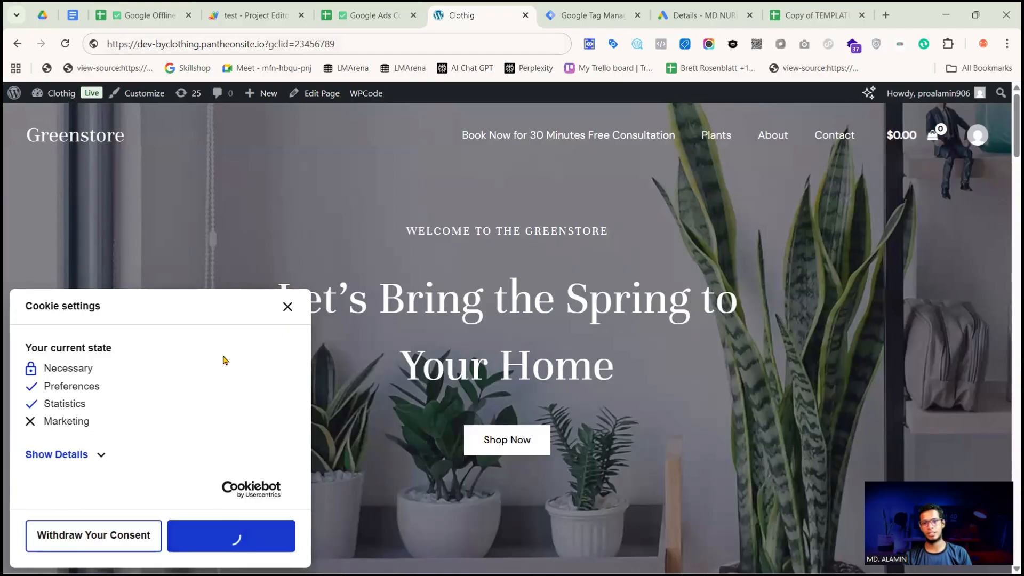
# Inspect the consent details in the site's cookie settings, revisit the child conversion sheet, then close the cookie settings
pyautogui.click(26, 551)
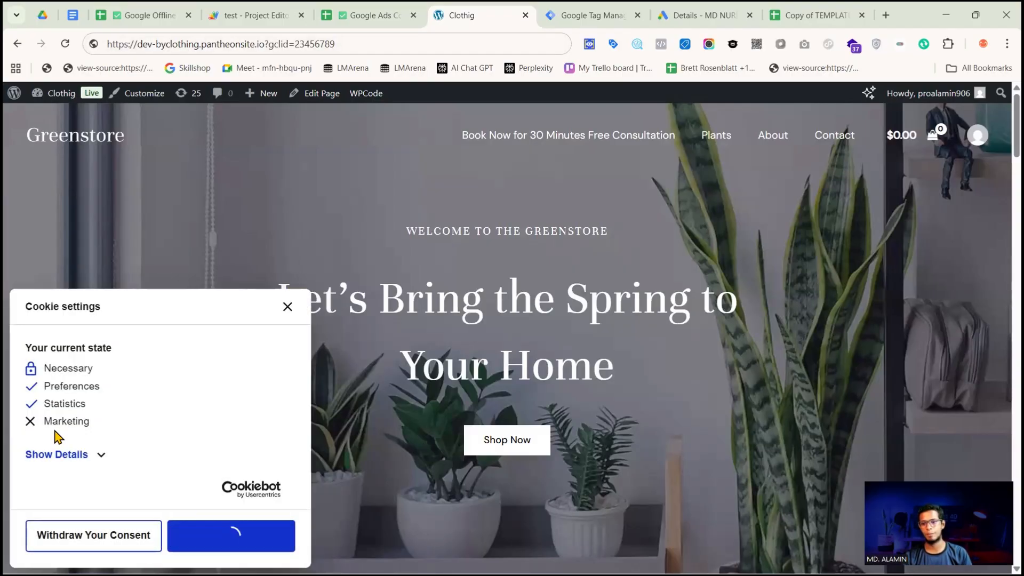
pyautogui.click(55, 455)
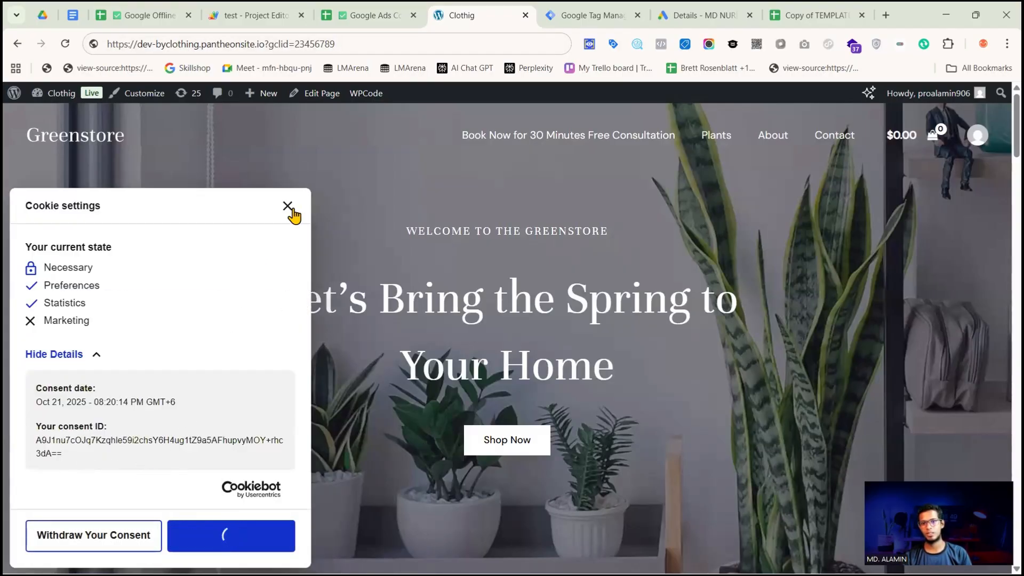
pyautogui.click(25, 552)
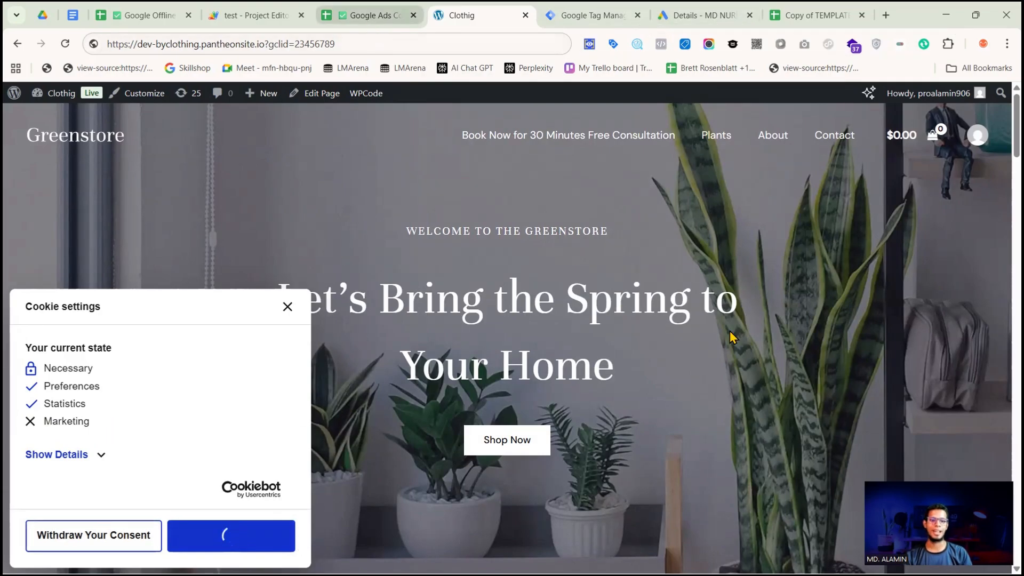
pyautogui.hotkey('ctrl', 'shift', 'Tab')
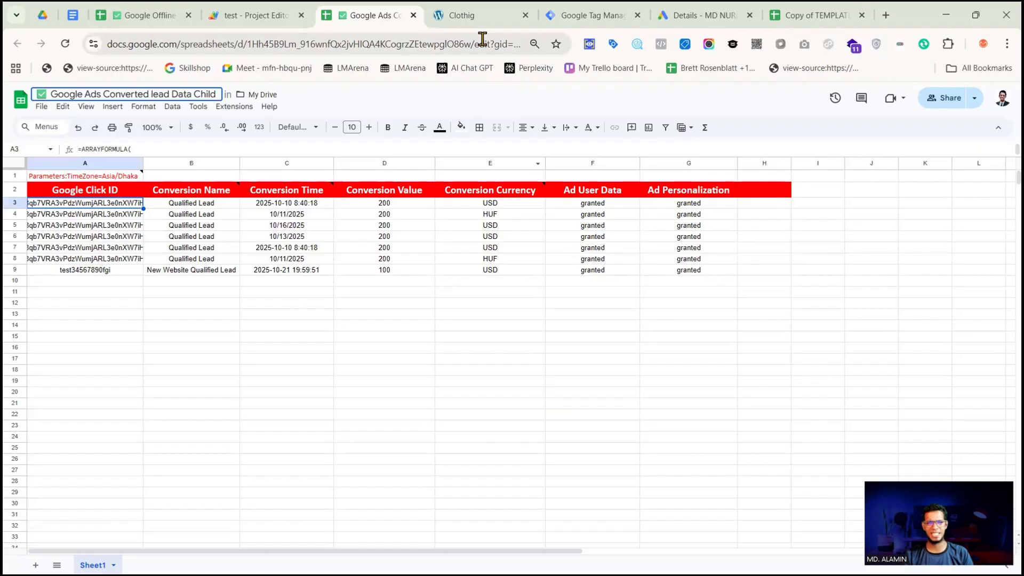
pyautogui.click(480, 16)
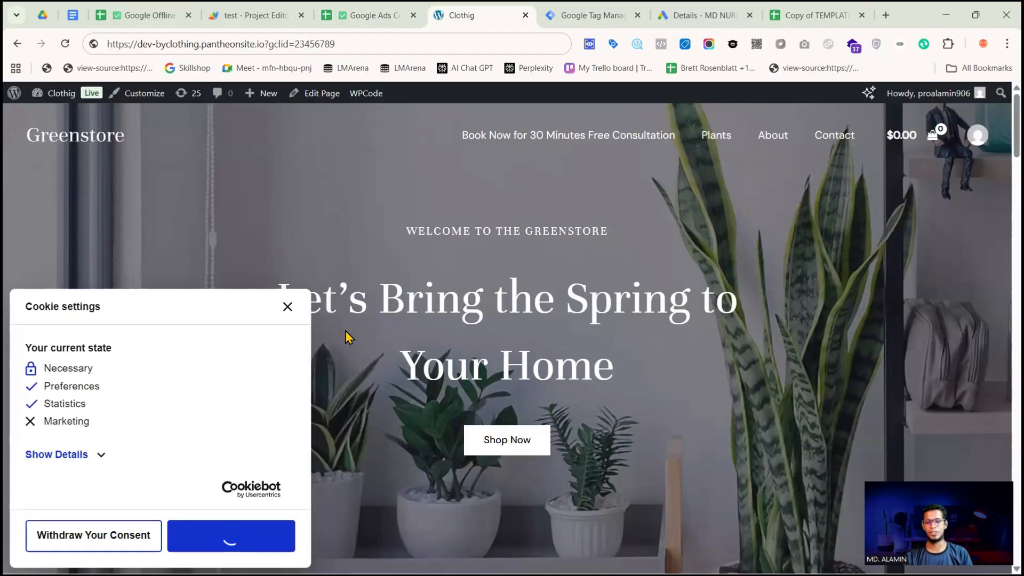
pyautogui.click(288, 306)
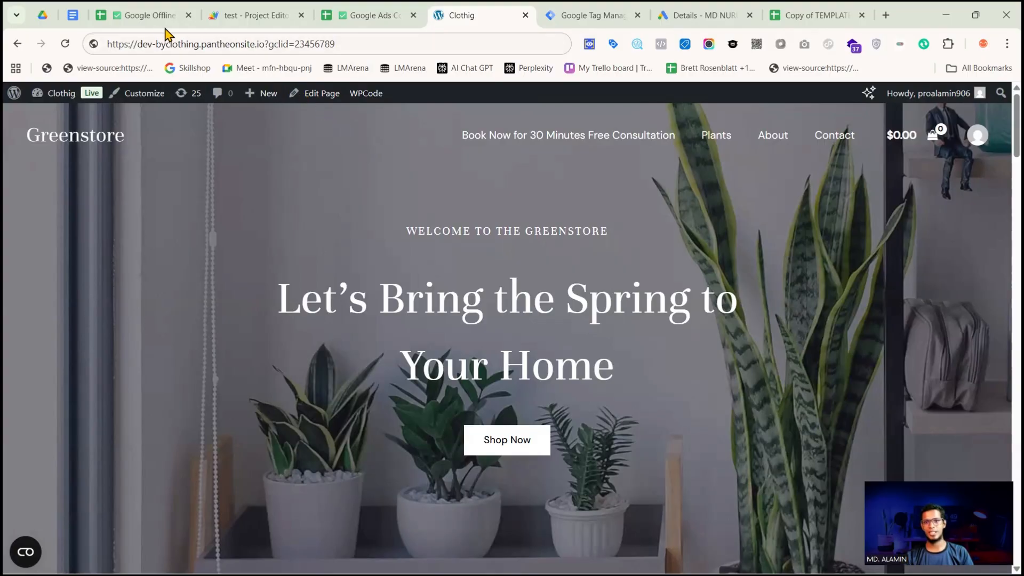
# Return to the -Google Sheet for Ads tag and examine its script through the url variable and fetch call
pyautogui.click(589, 16)
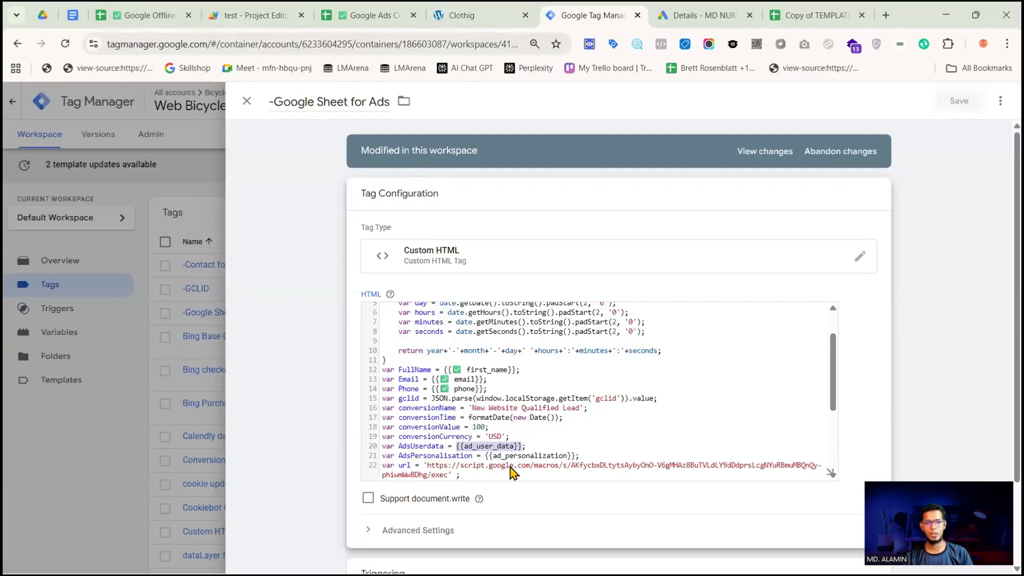
pyautogui.click(493, 437)
pyautogui.scroll(-5, 493, 436)
pyautogui.scroll(7, 511, 440)
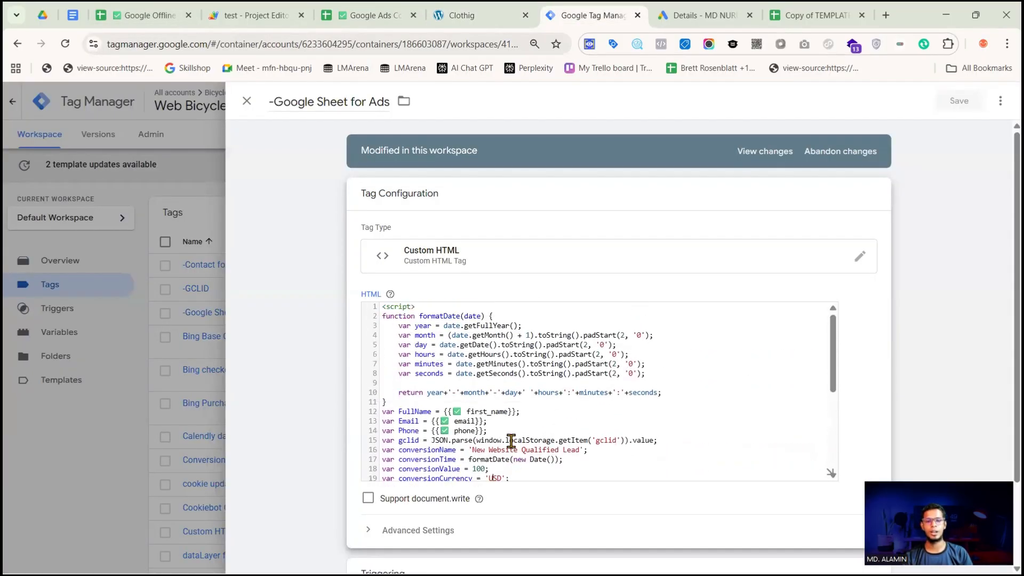
pyautogui.scroll(-3, 534, 369)
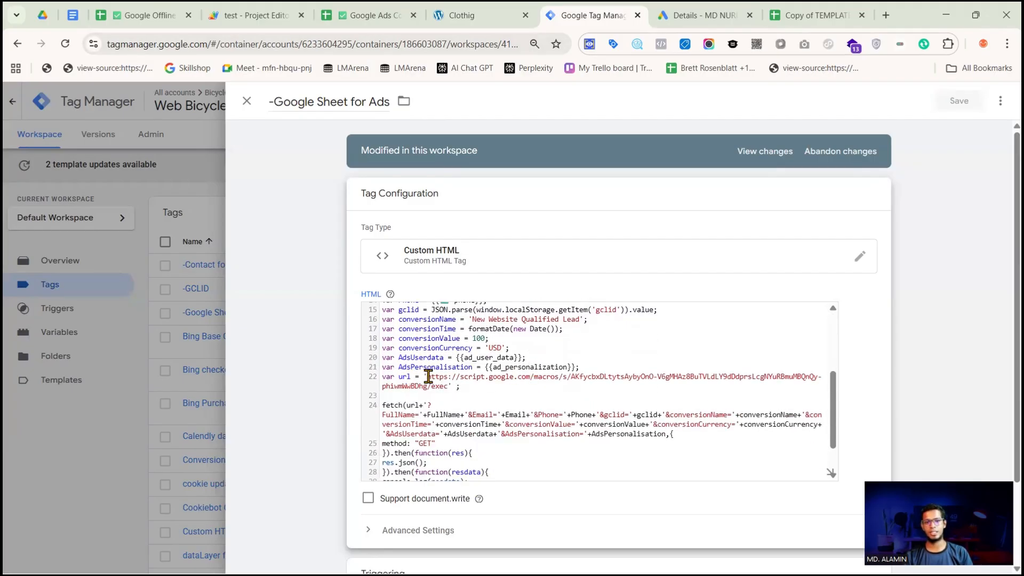
# Replace the url value in the tag's script with the web app URL copied from the version01 deployment in Apps Script
pyautogui.moveTo(428, 377); pyautogui.dragTo(443, 384)
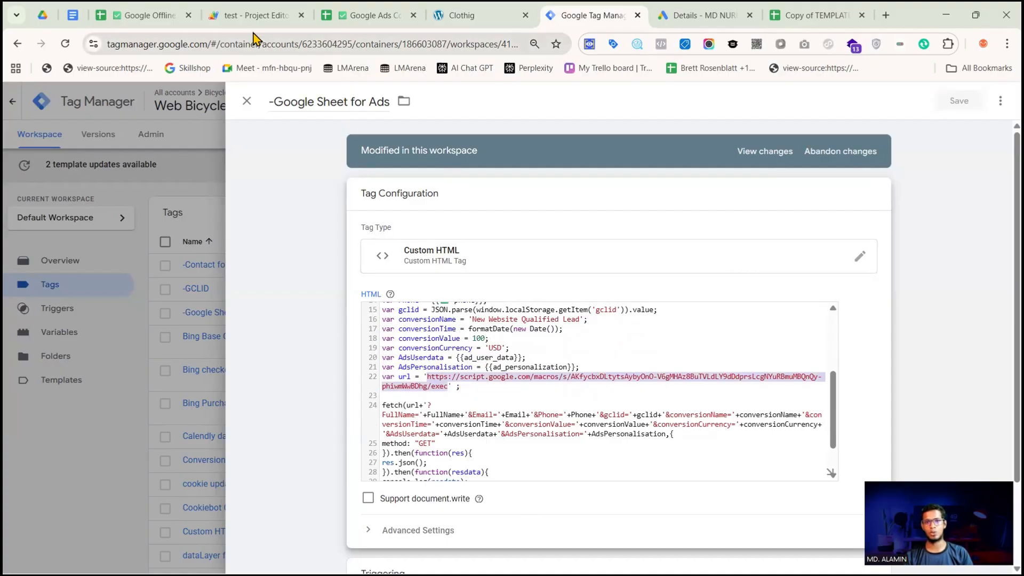
pyautogui.click(247, 16)
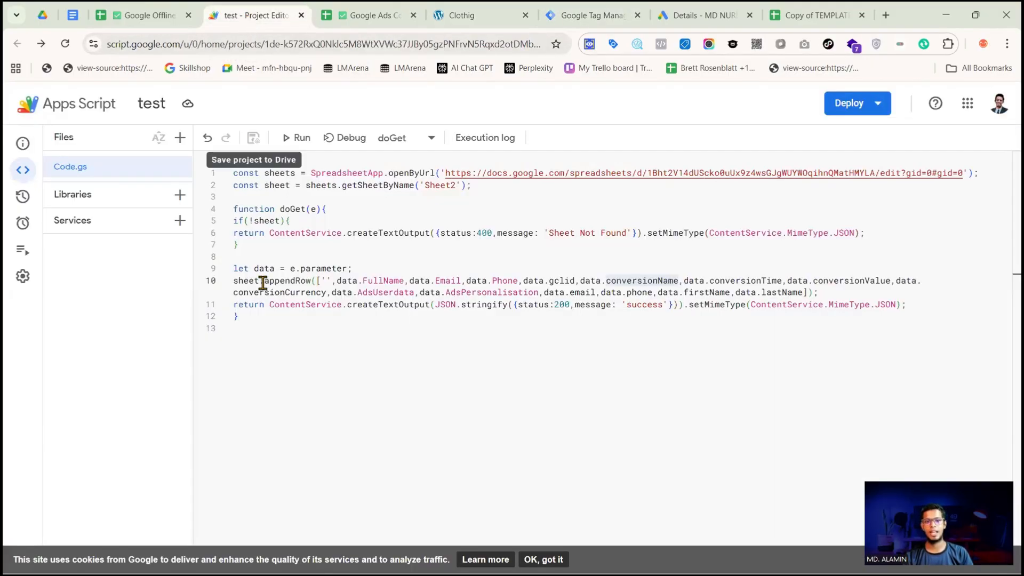
pyautogui.click(857, 111)
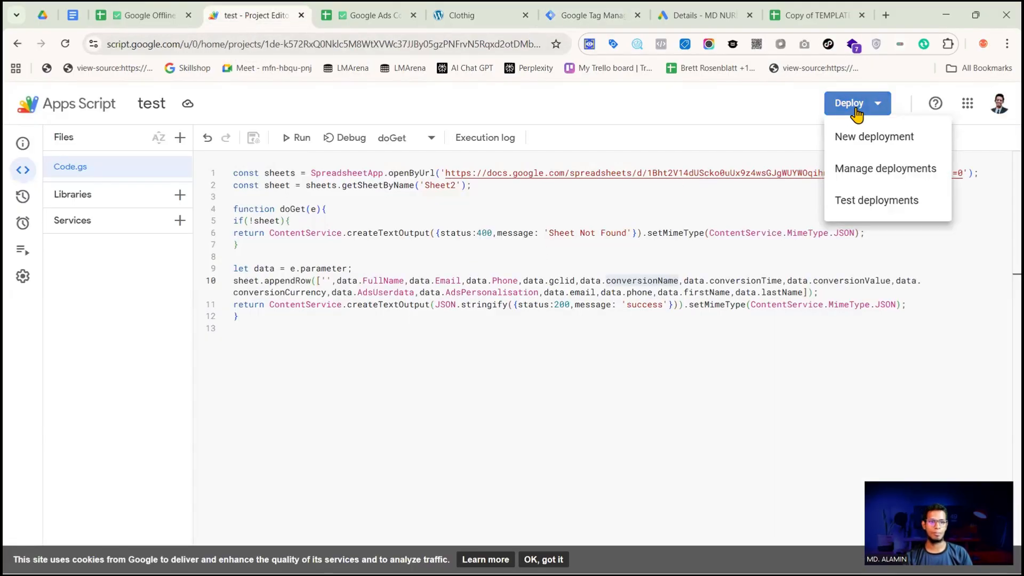
pyautogui.click(870, 170)
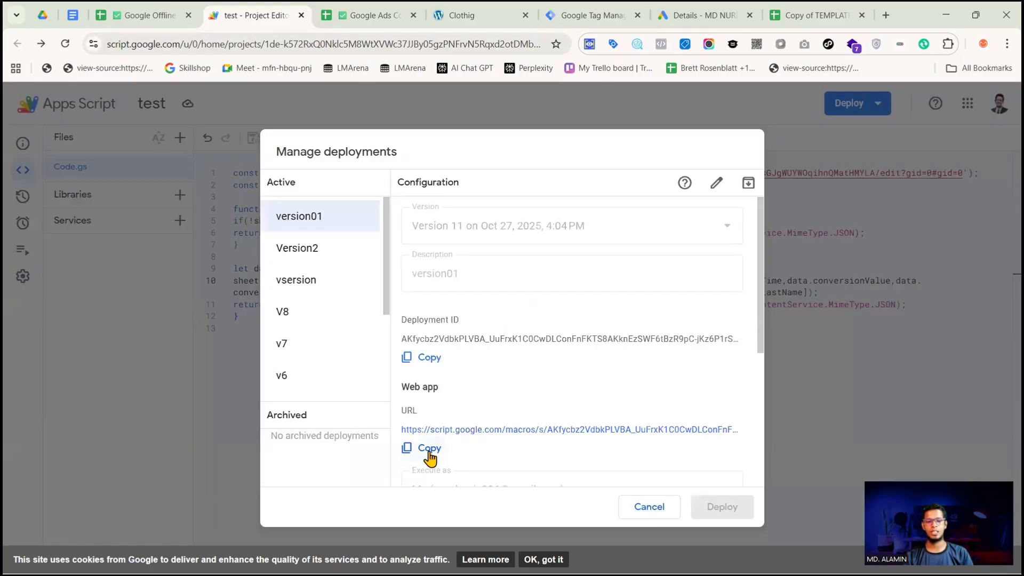
pyautogui.click(433, 452)
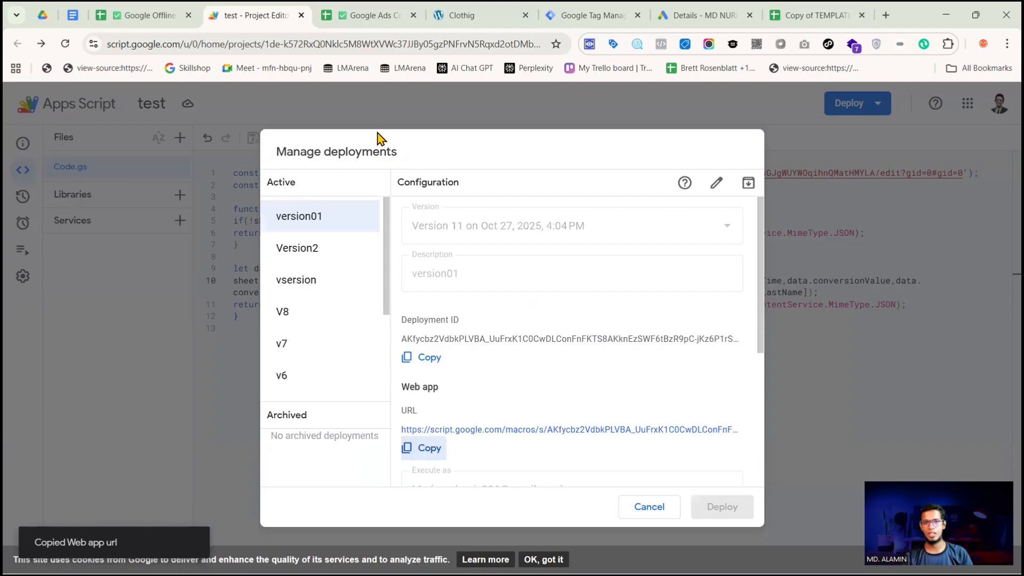
pyautogui.click(587, 16)
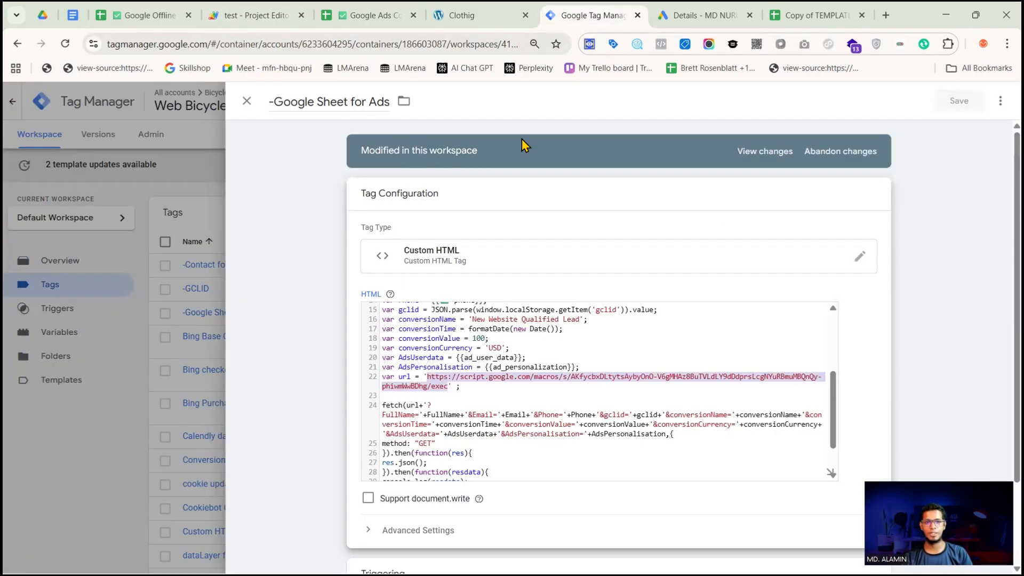
pyautogui.hotkey('ctrl', 'v')
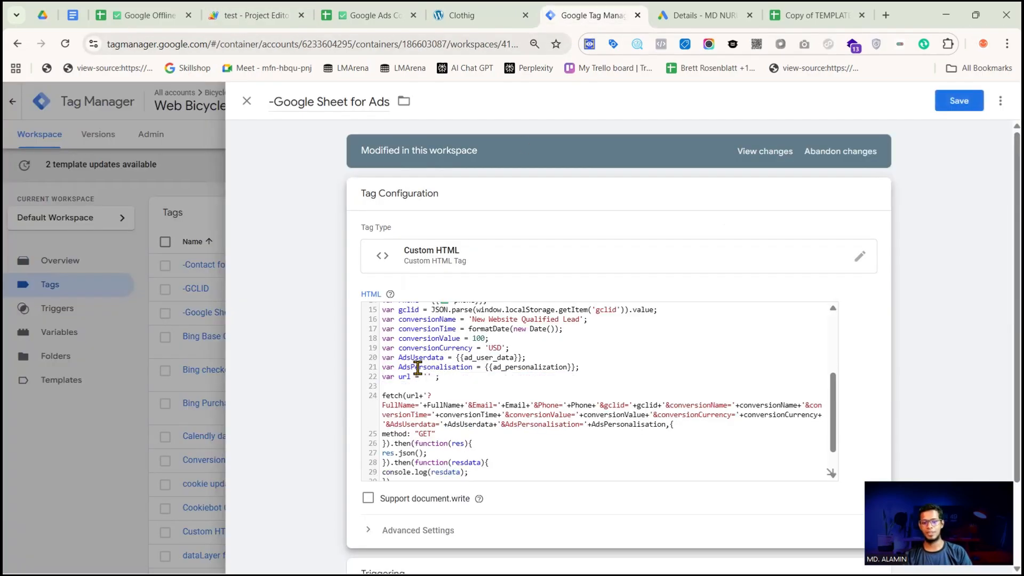
pyautogui.scroll(-2, 504, 373)
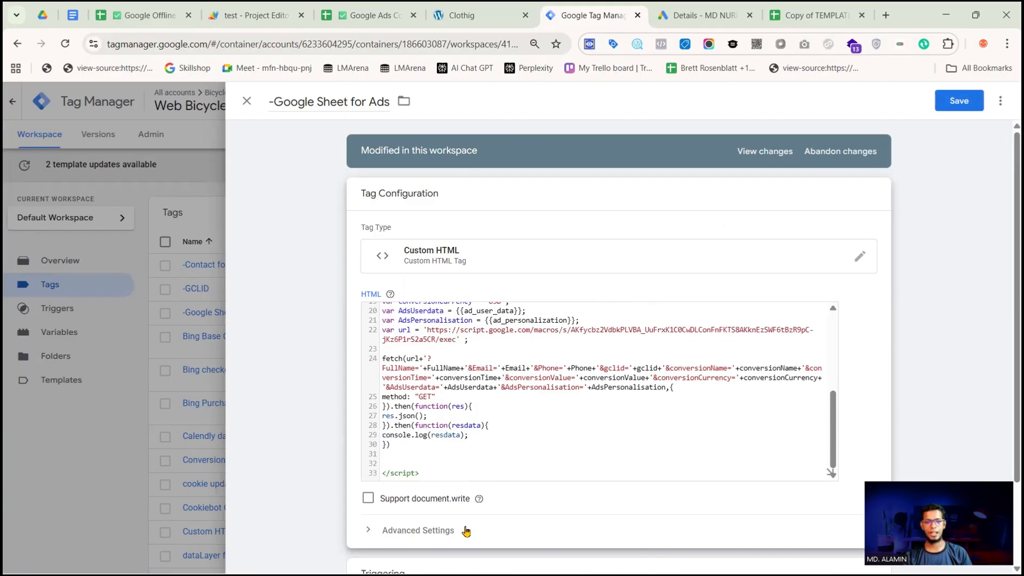
pyautogui.scroll(-2, 480, 523)
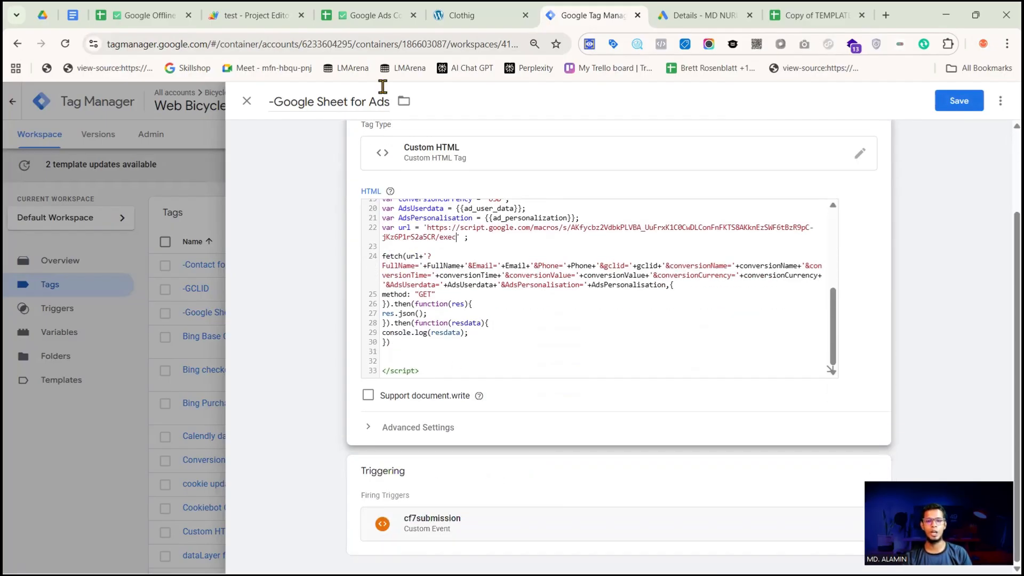
# Load the Greenstore site with gclid=23456789 and fill in its contact form with saved contact details, using test as subject and message
pyautogui.click(472, 16)
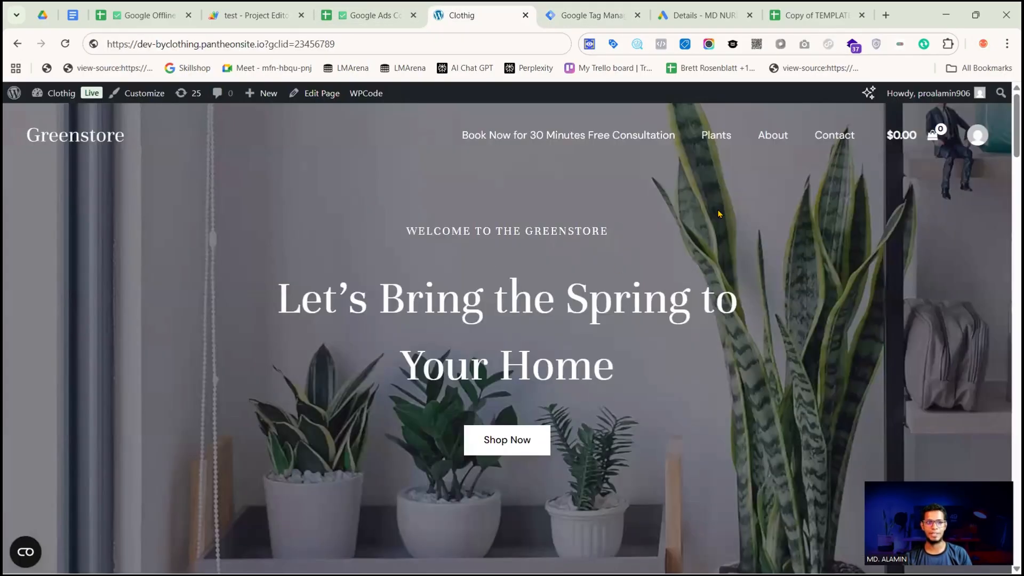
pyautogui.click(379, 44)
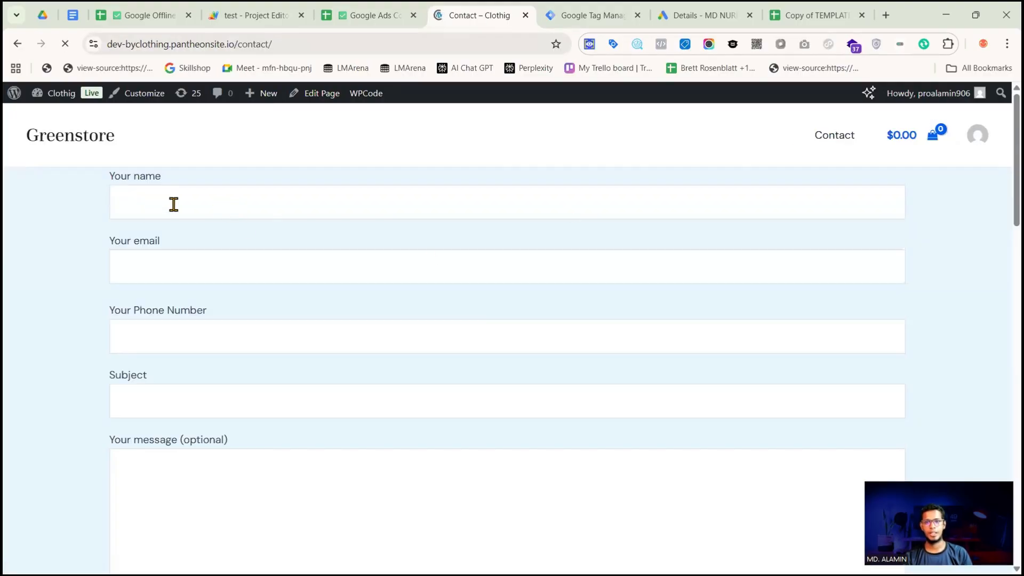
pyautogui.click(197, 204)
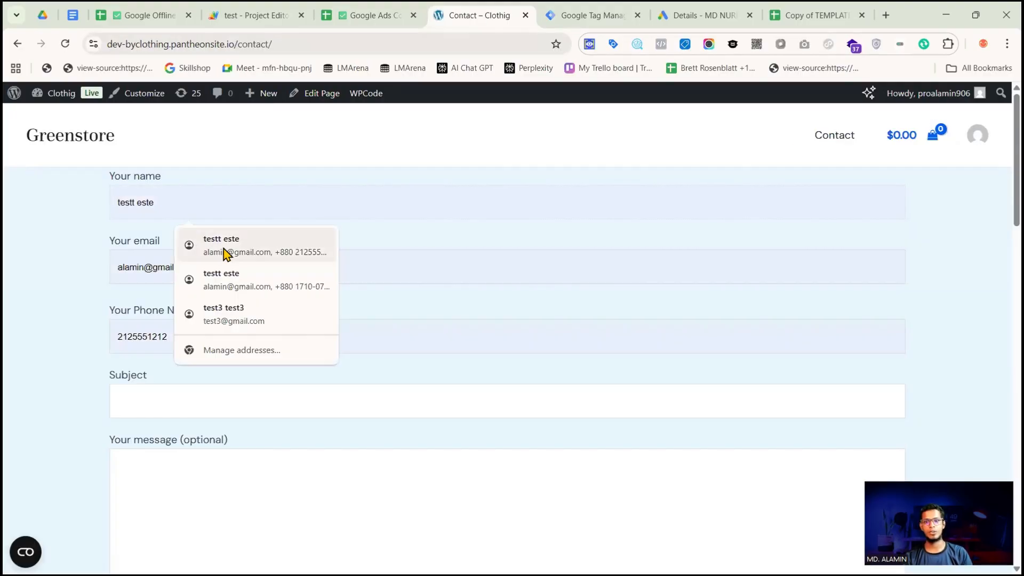
pyautogui.click(225, 254)
pyautogui.click(160, 415)
pyautogui.write('tes')
pyautogui.click(192, 438)
pyautogui.click(190, 479)
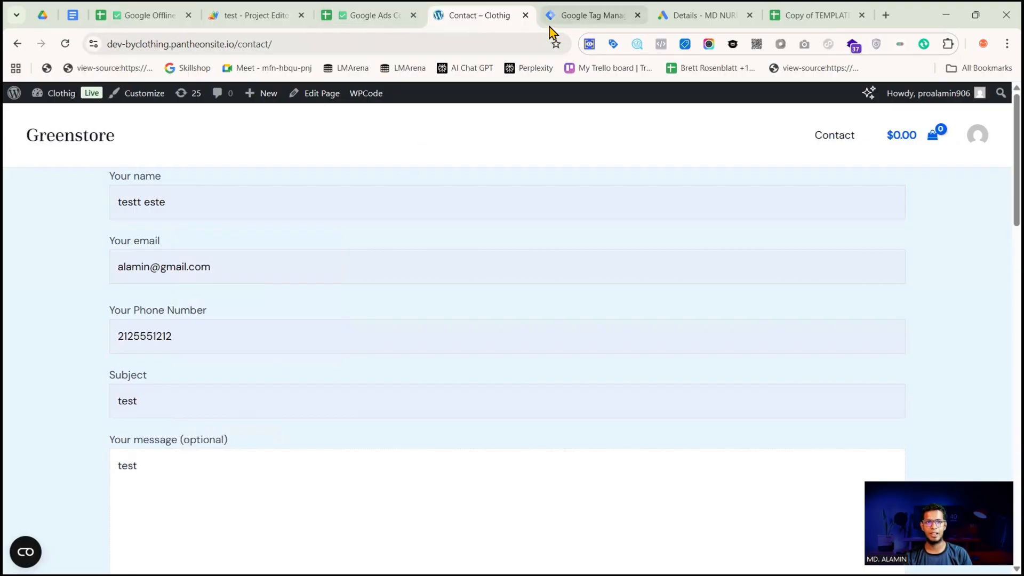
# Review the -Google Sheet for Ads tag's script from its beginning and save the tag in Tag Manager
pyautogui.click(572, 16)
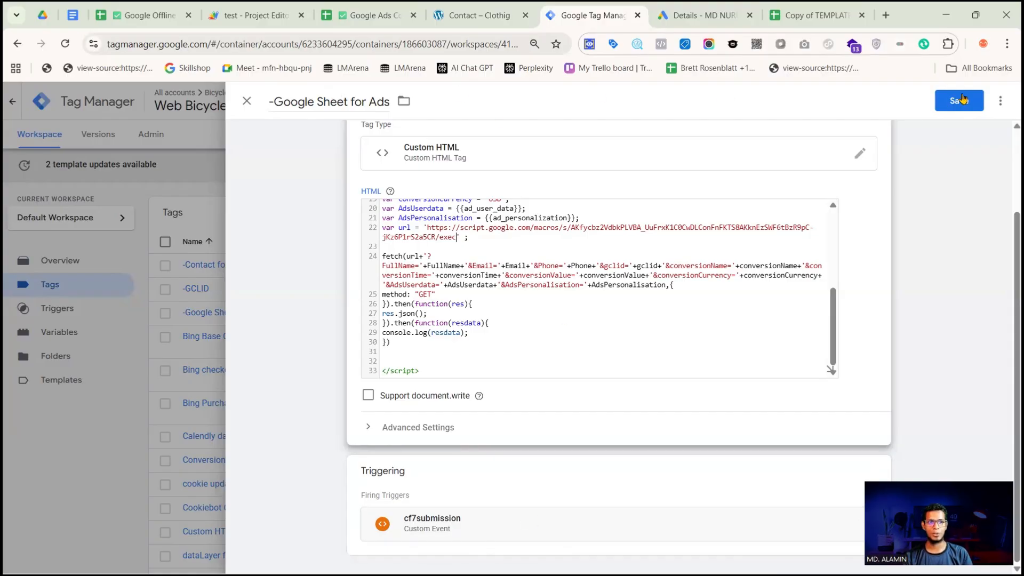
pyautogui.scroll(5, 485, 302)
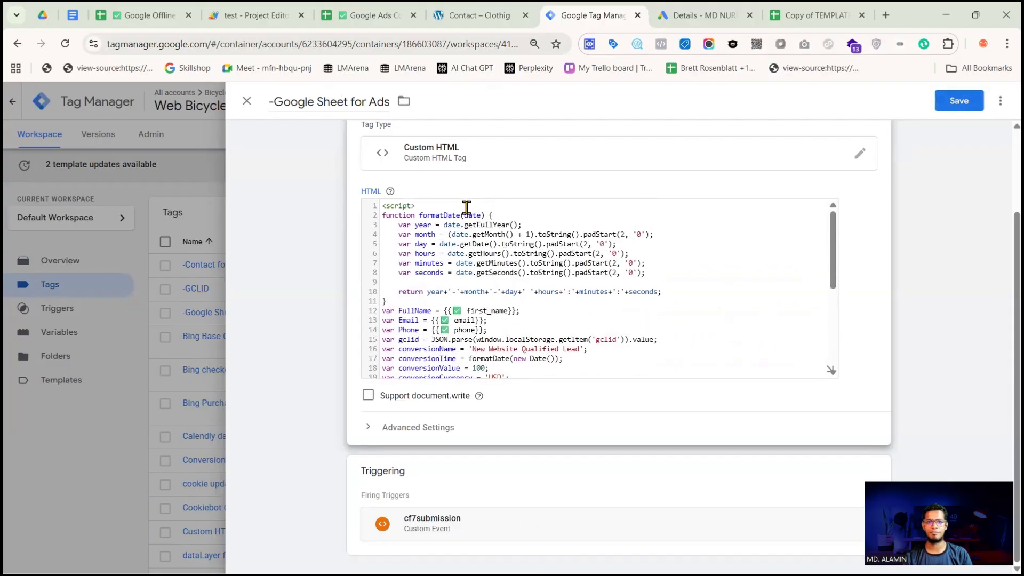
pyautogui.click(960, 101)
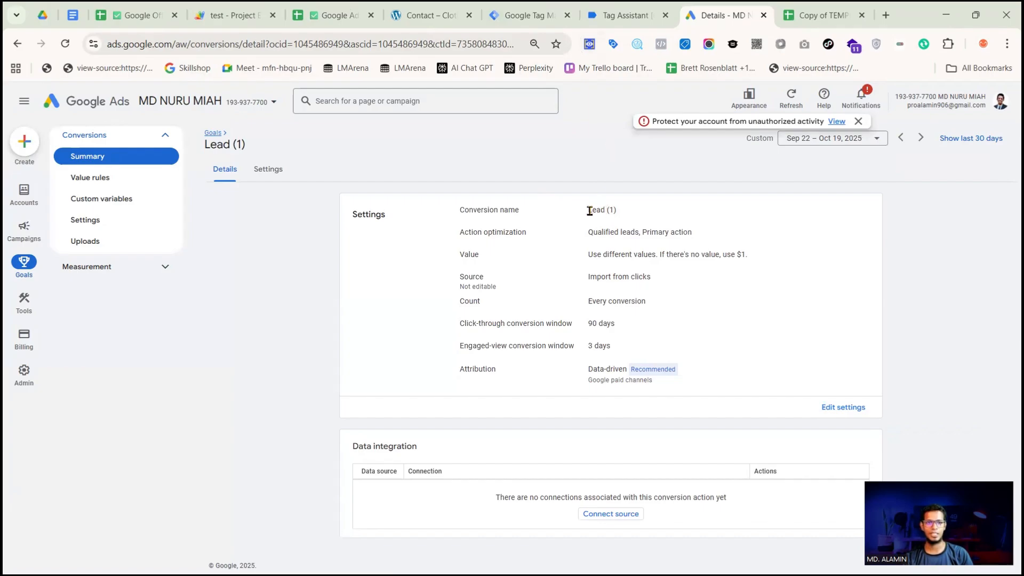
# Replace the conversionName value in the -Google Sheet for Ads tag's script with Lead (1), copied from the Google Ads conversion action
pyautogui.tripleClick(615, 209)
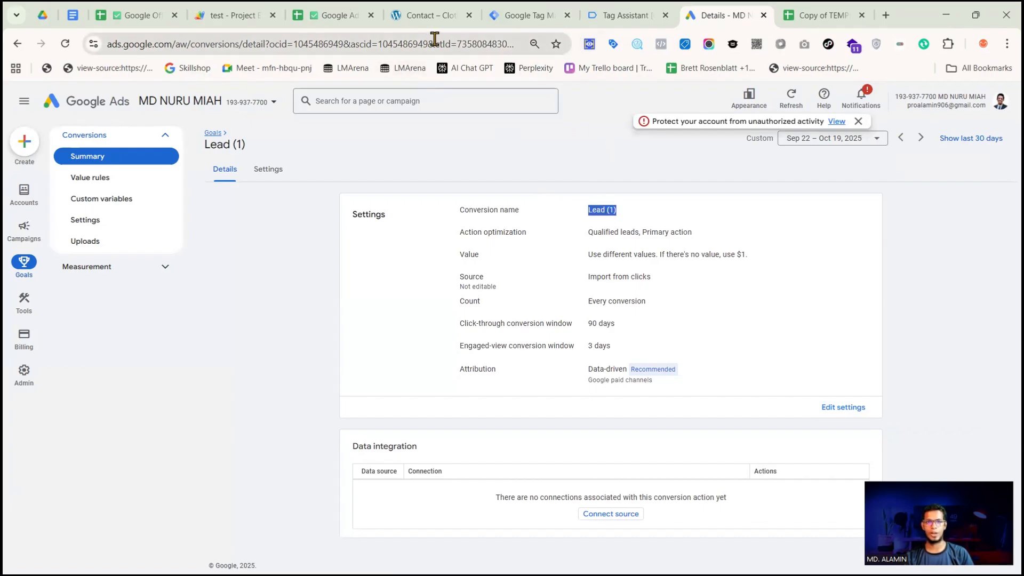
pyautogui.click(513, 16)
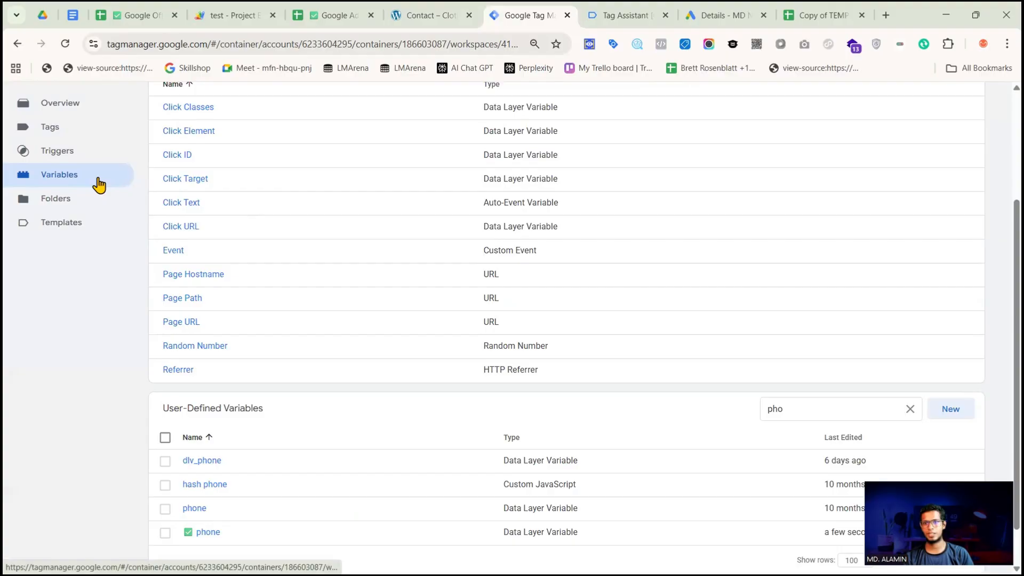
pyautogui.scroll(2, 98, 183)
pyautogui.click(111, 221)
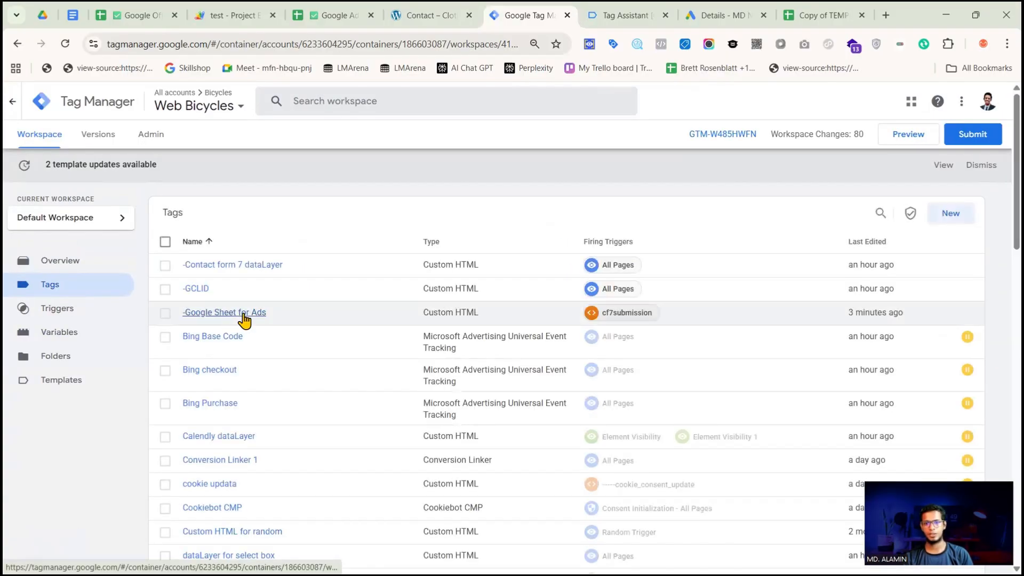
pyautogui.click(256, 315)
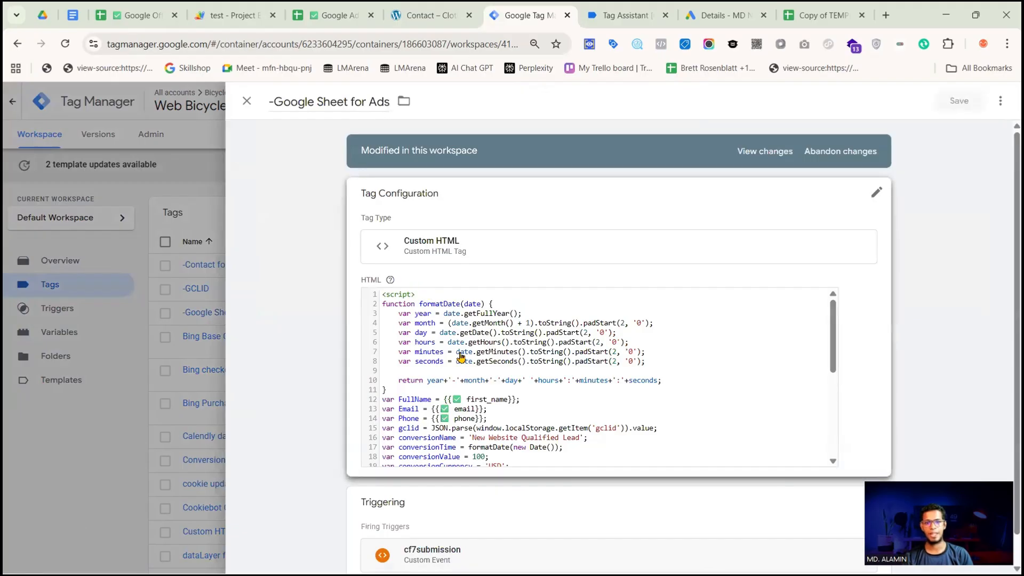
pyautogui.click(563, 384)
pyautogui.scroll(-3, 507, 393)
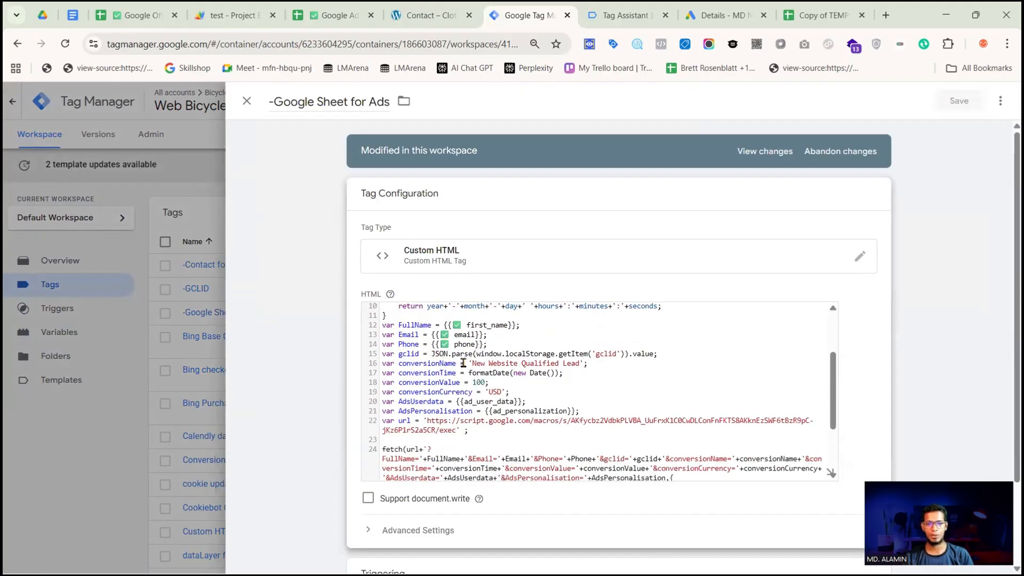
pyautogui.moveTo(472, 366); pyautogui.dragTo(576, 363)
pyautogui.hotkey('ctrl', 'v')
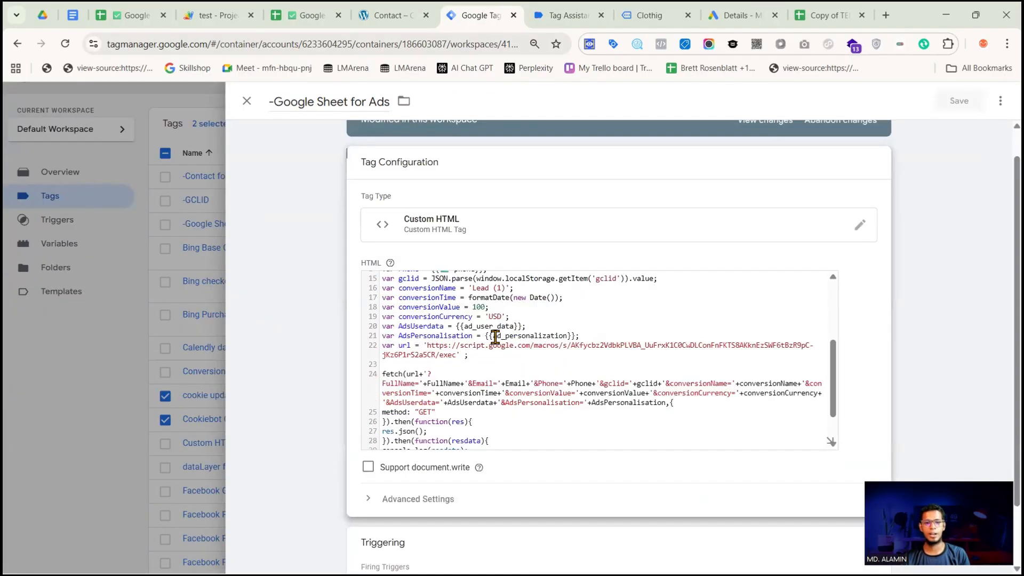
# Set AdsUserdata in the tag's script to 'granted', copying the value from the parent Google Sheet
pyautogui.doubleClick(517, 326)
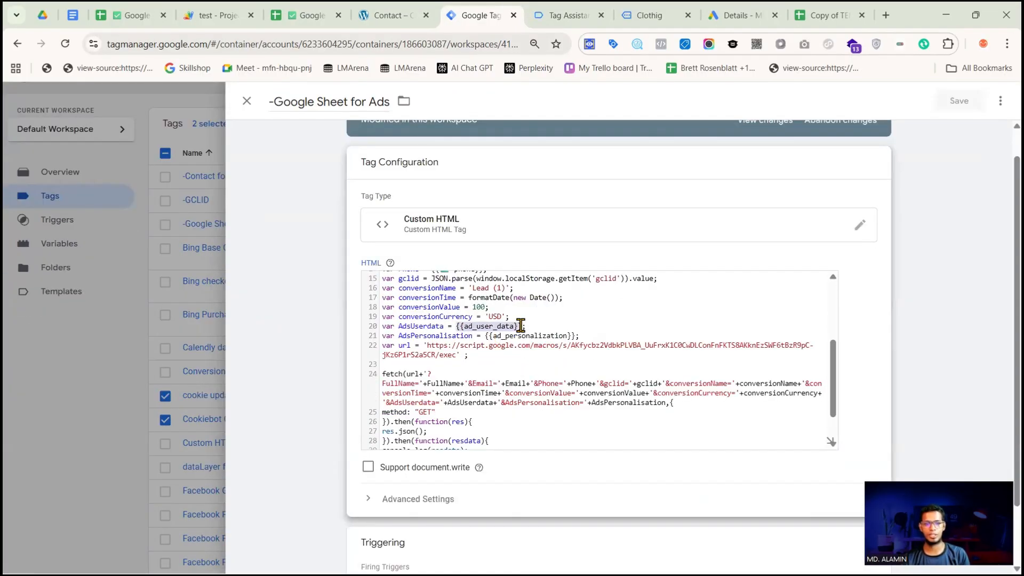
pyautogui.press('BackSpace')
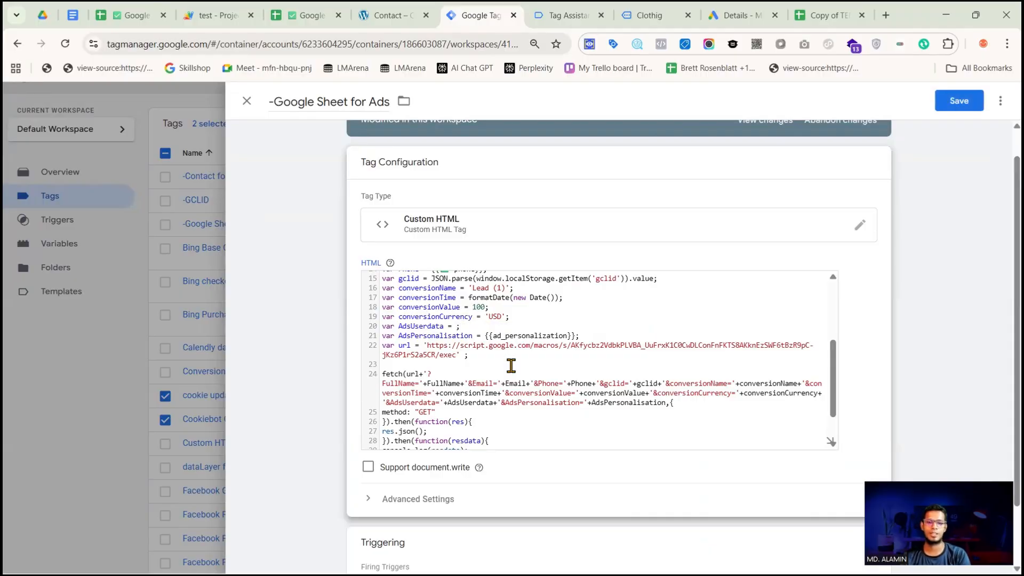
pyautogui.click(133, 15)
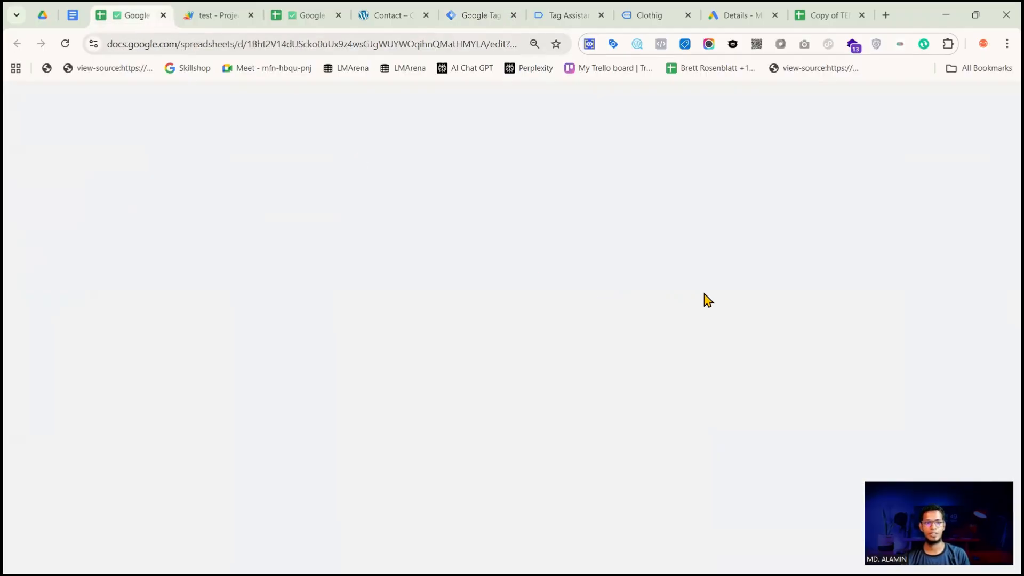
pyautogui.doubleClick(868, 333)
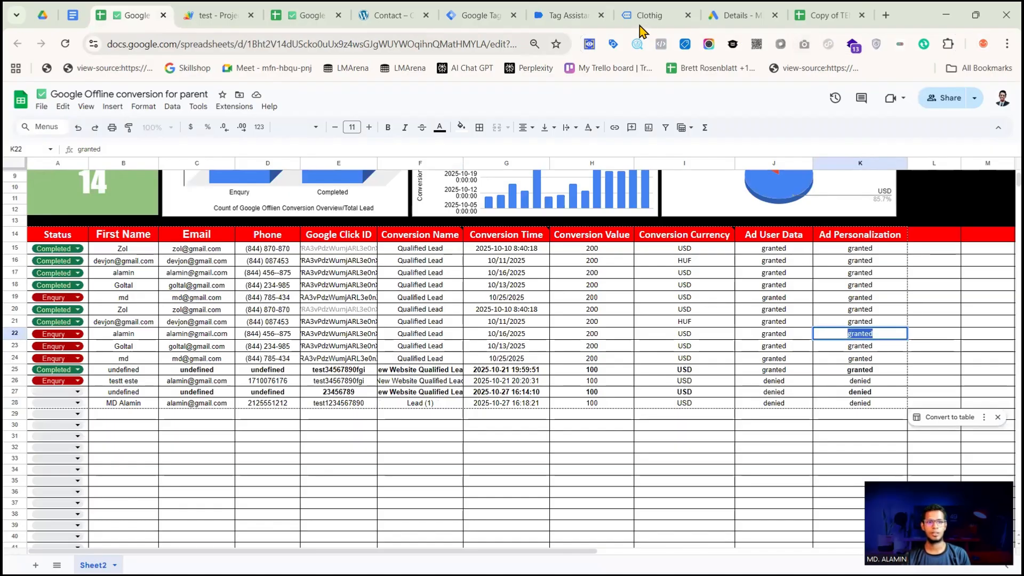
pyautogui.click(485, 21)
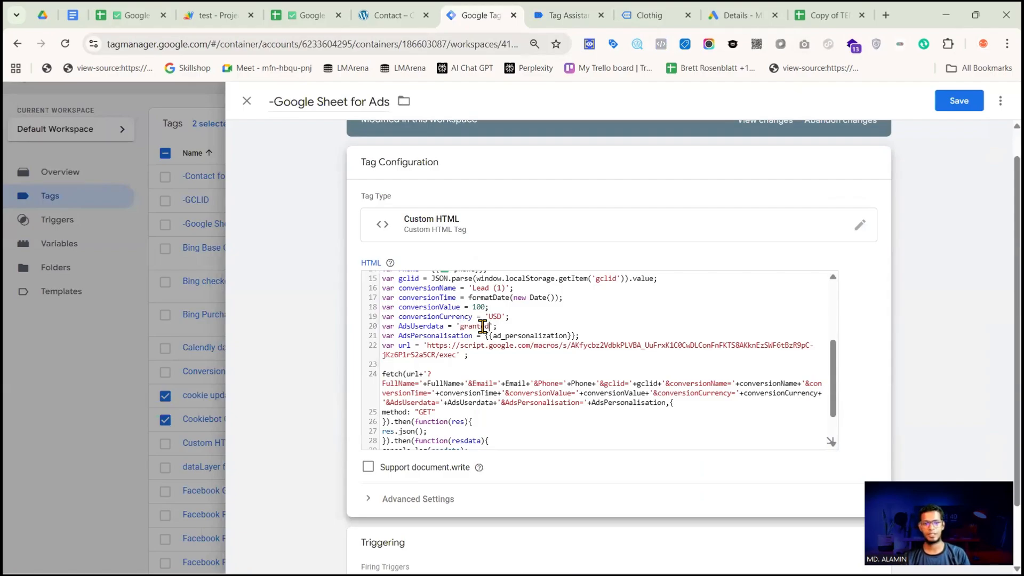
# Set AdsPersonalisation in the script to 'granted' and save the -Google Sheet for Ads tag
pyautogui.moveTo(485, 336); pyautogui.dragTo(572, 337)
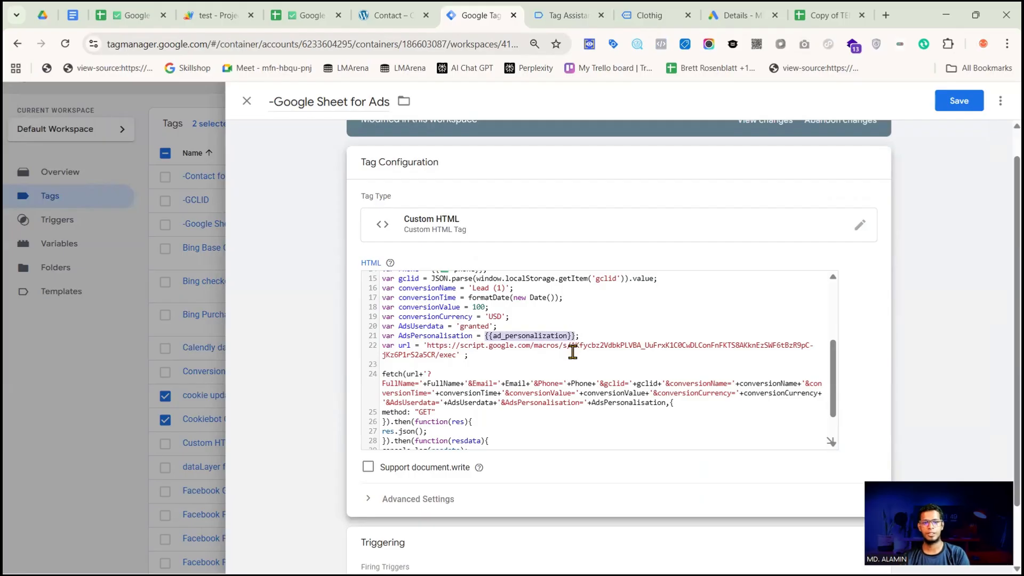
pyautogui.press('BackSpace')
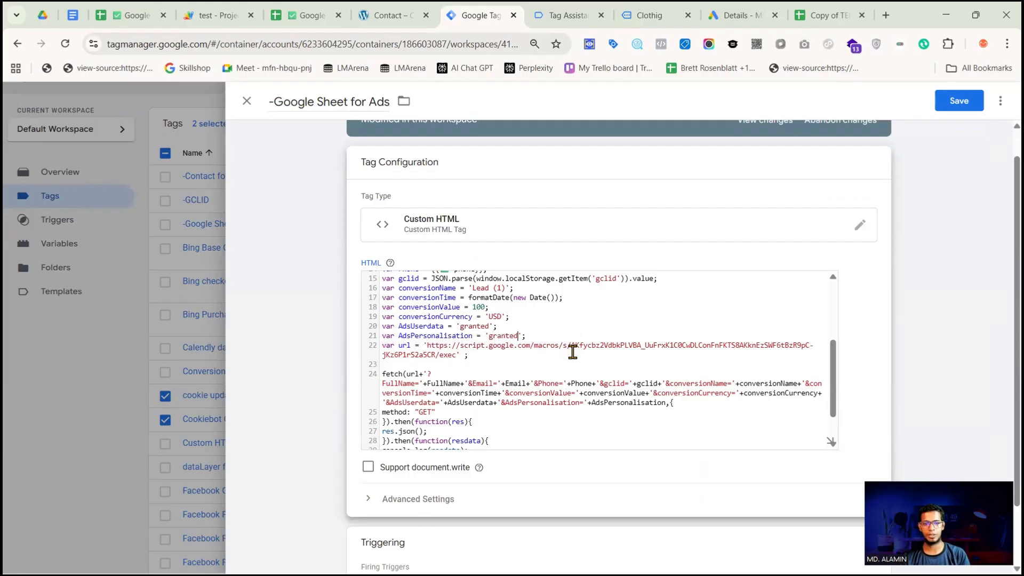
pyautogui.click(959, 100)
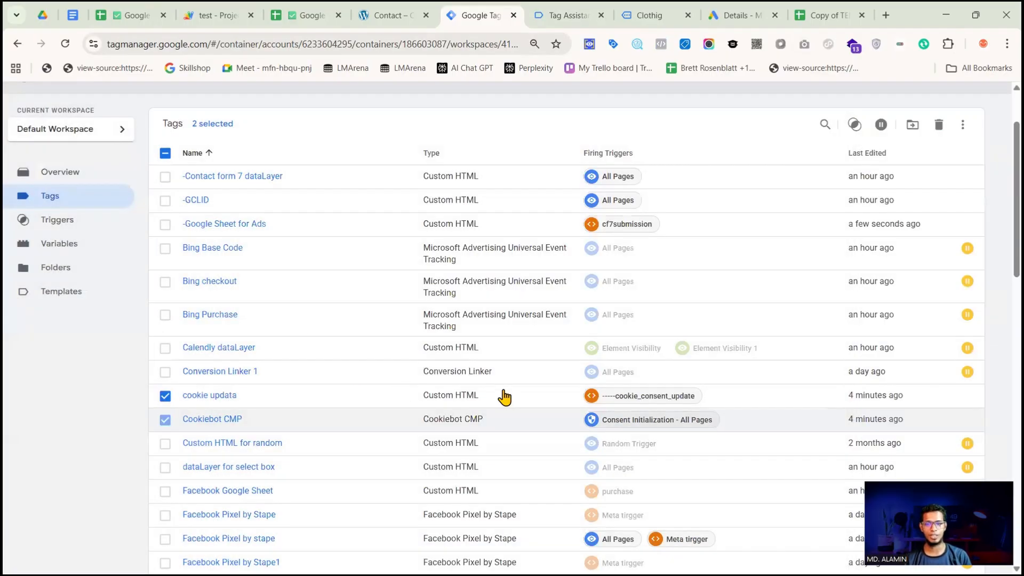
# Close the old debug site window and launch a fresh preview of the Web Bicycles container in Tag Assistant
pyautogui.scroll(2, 692, 372)
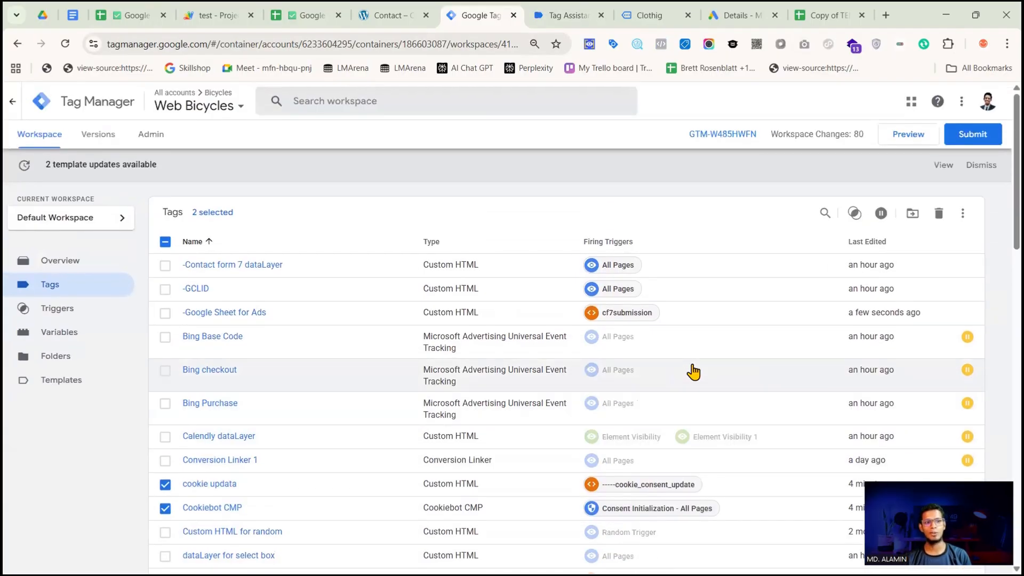
pyautogui.click(907, 135)
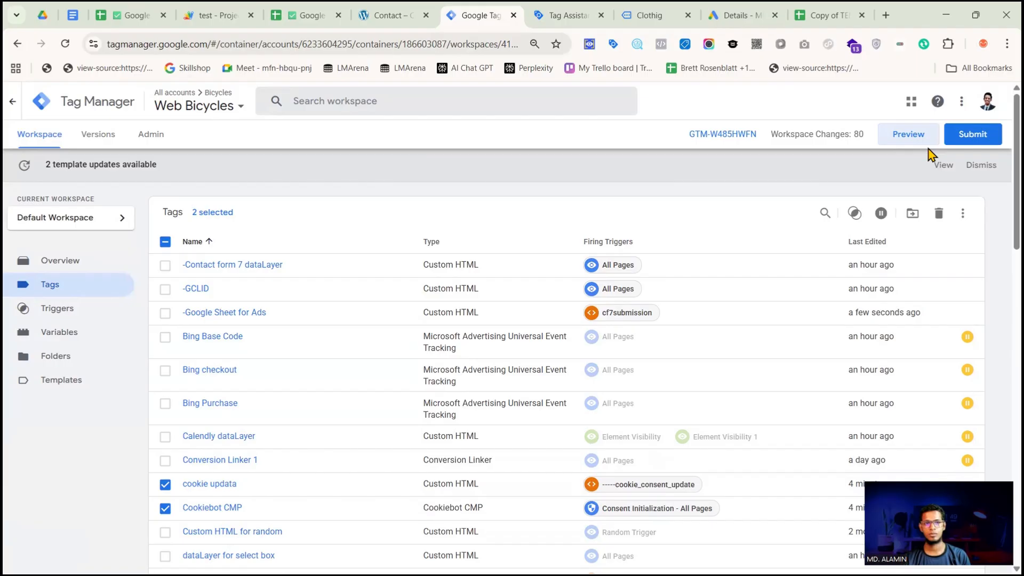
pyautogui.click(676, 22)
pyautogui.click(688, 15)
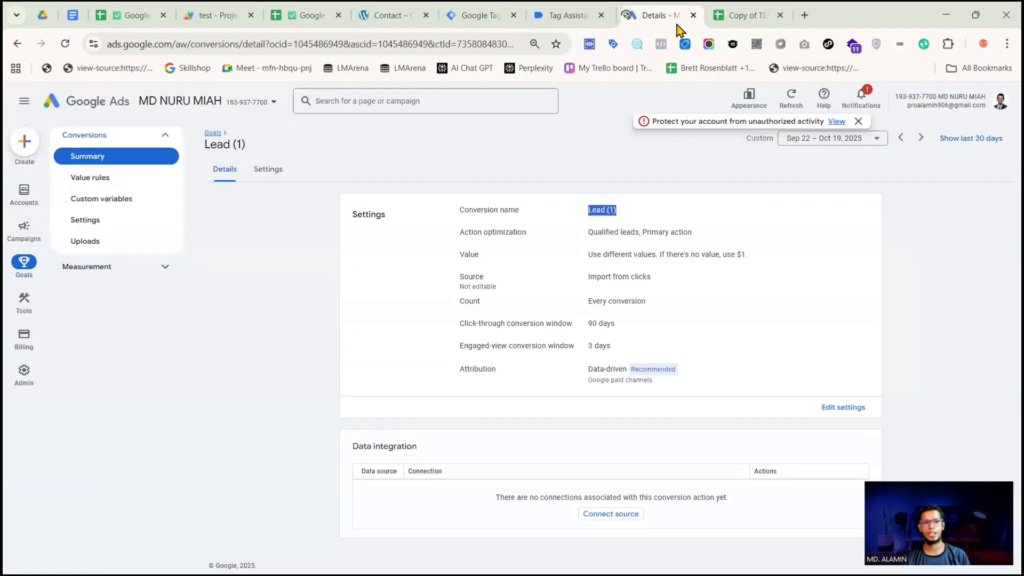
pyautogui.click(581, 17)
pyautogui.click(520, 286)
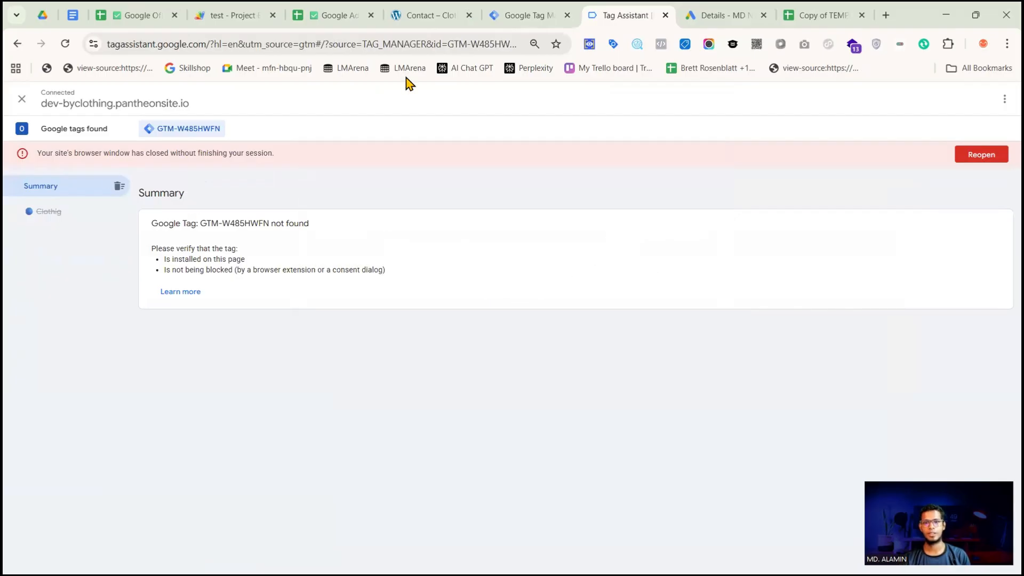
pyautogui.click(538, 16)
pyautogui.click(896, 140)
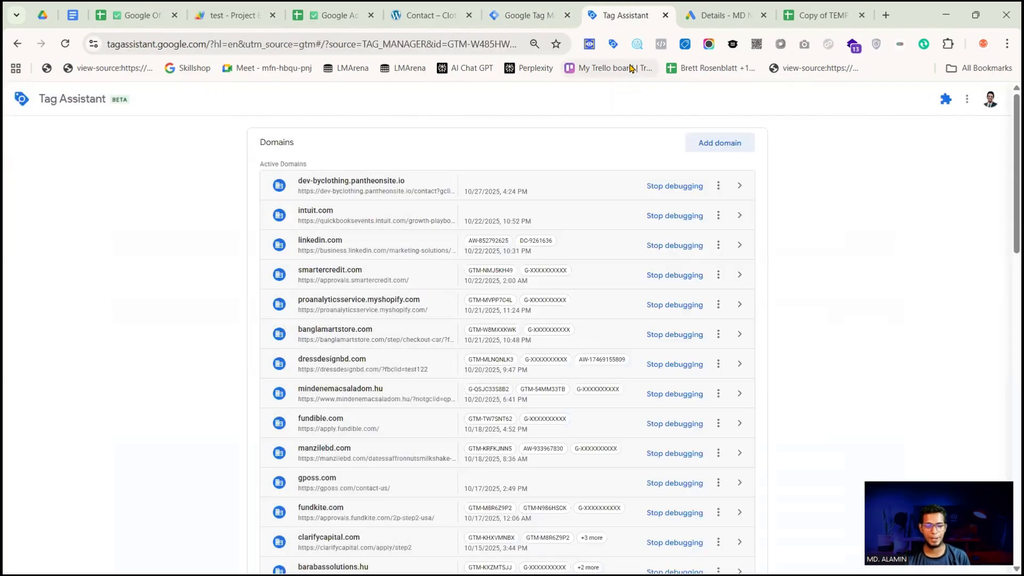
pyautogui.click(698, 142)
pyautogui.click(453, 313)
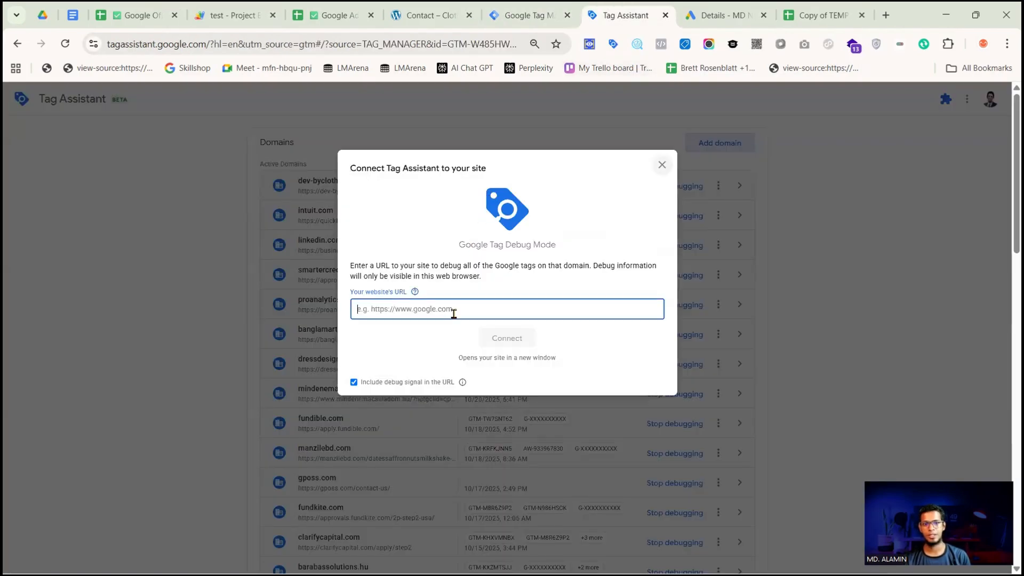
pyautogui.press('super+v')
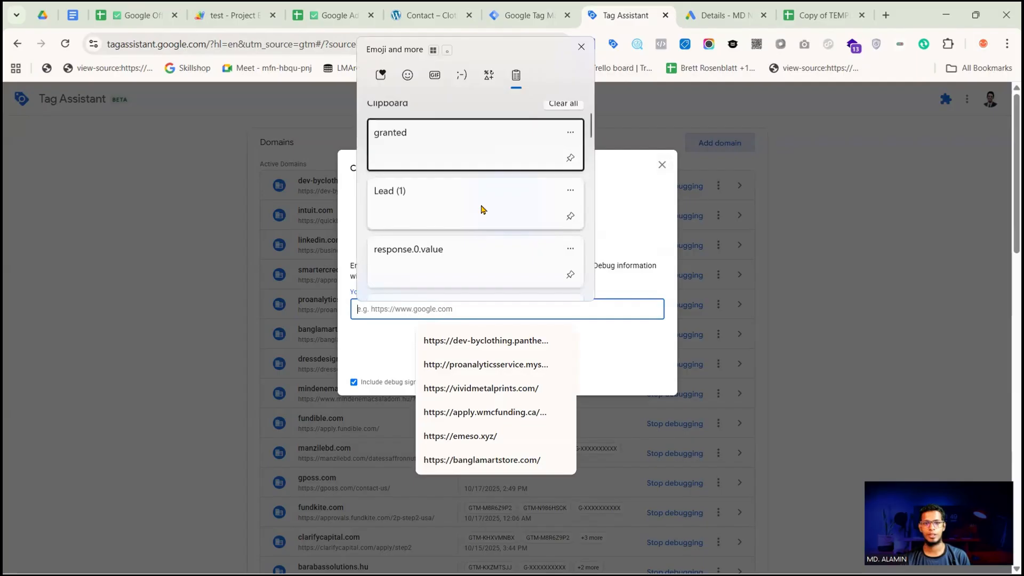
pyautogui.scroll(-5, 473, 238)
pyautogui.click(473, 245)
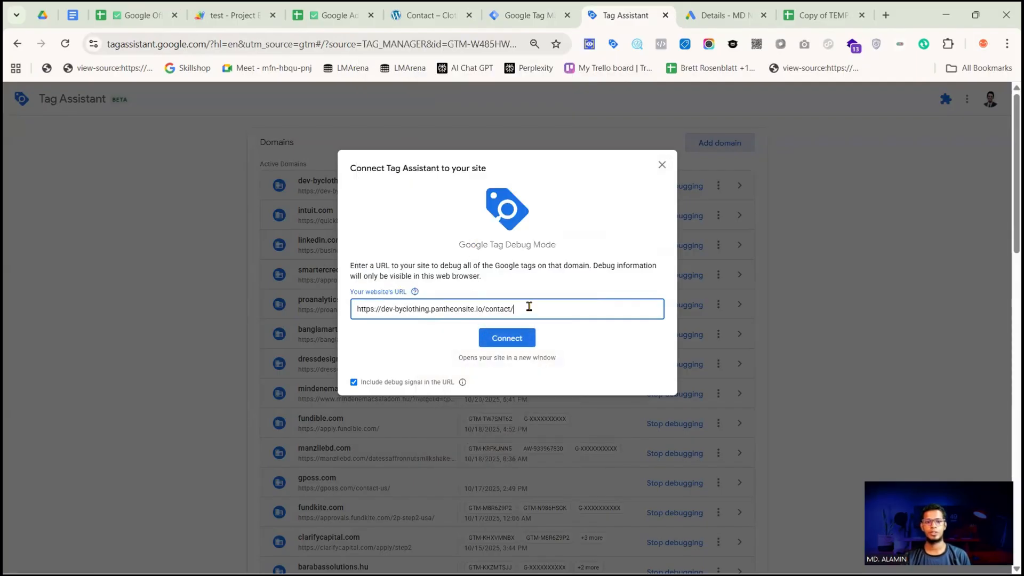
pyautogui.press('BackSpace')
pyautogui.write('?gcli')
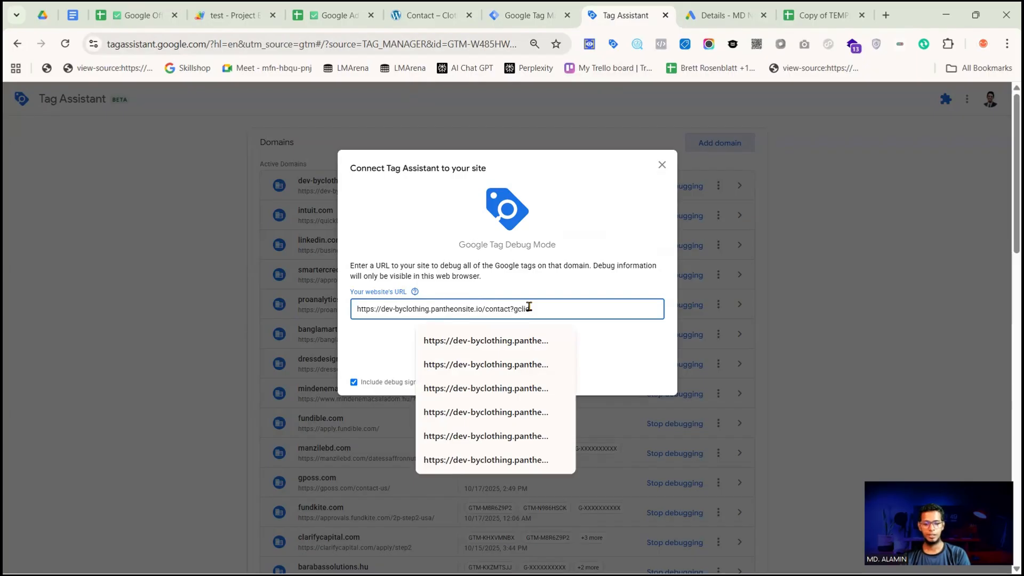
pyautogui.write('d=123456789')
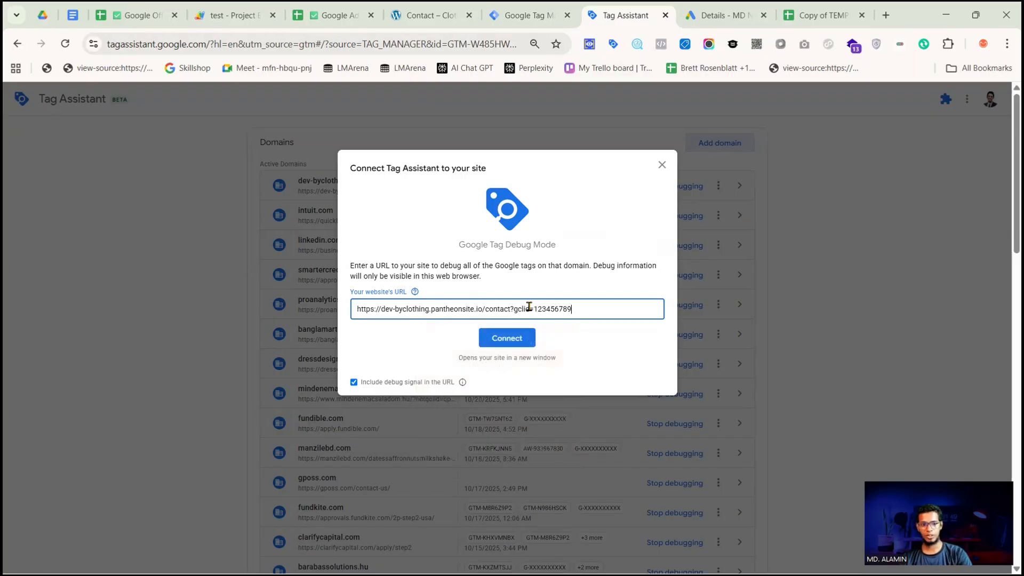
pyautogui.write('test1234567890')
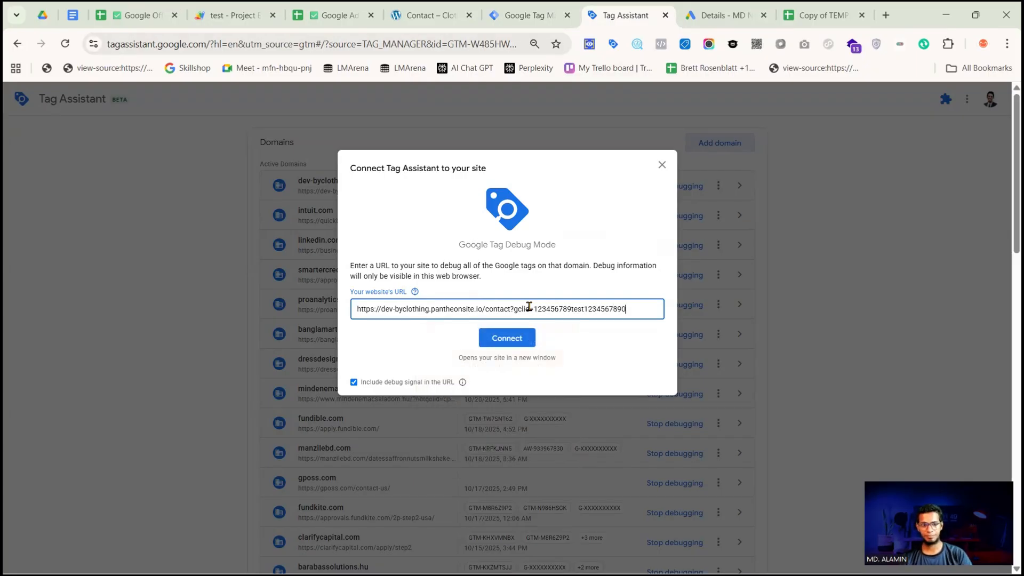
pyautogui.click(507, 338)
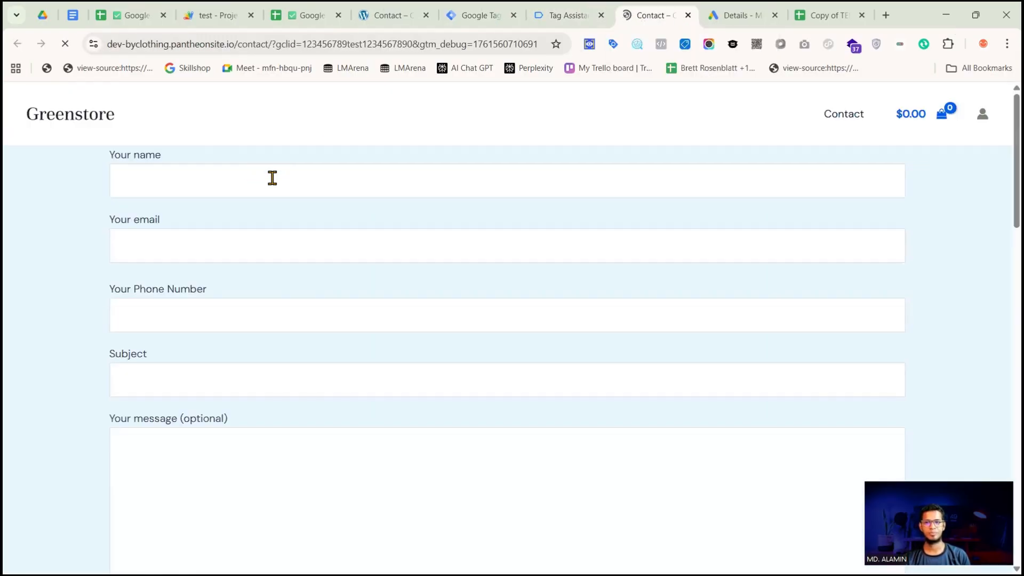
# Autofill the contact form's saved details, replacing the name with the sample text testfortest
pyautogui.click(272, 178)
pyautogui.write('tes')
pyautogui.click(272, 246)
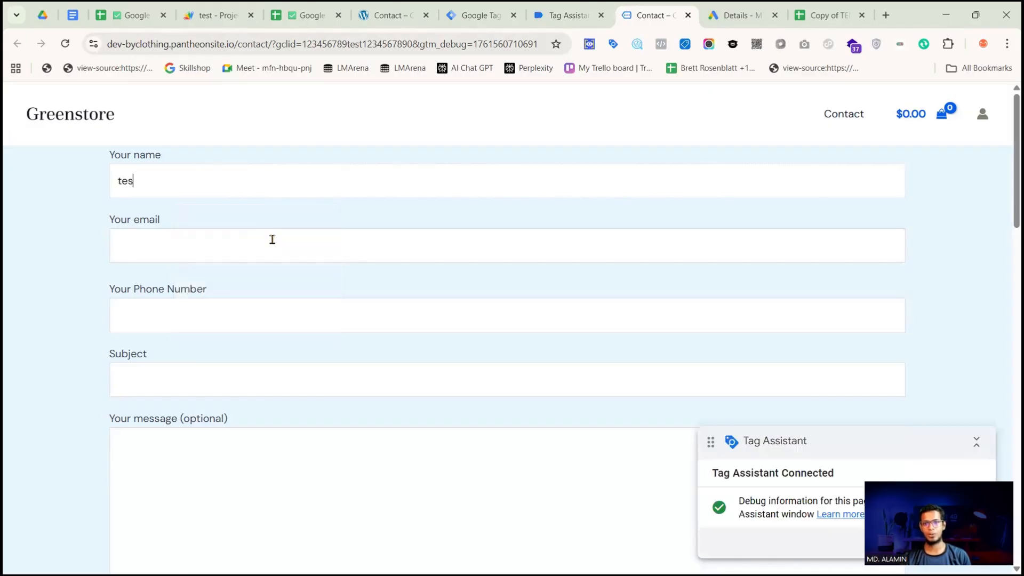
pyautogui.moveTo(164, 180); pyautogui.dragTo(115, 181)
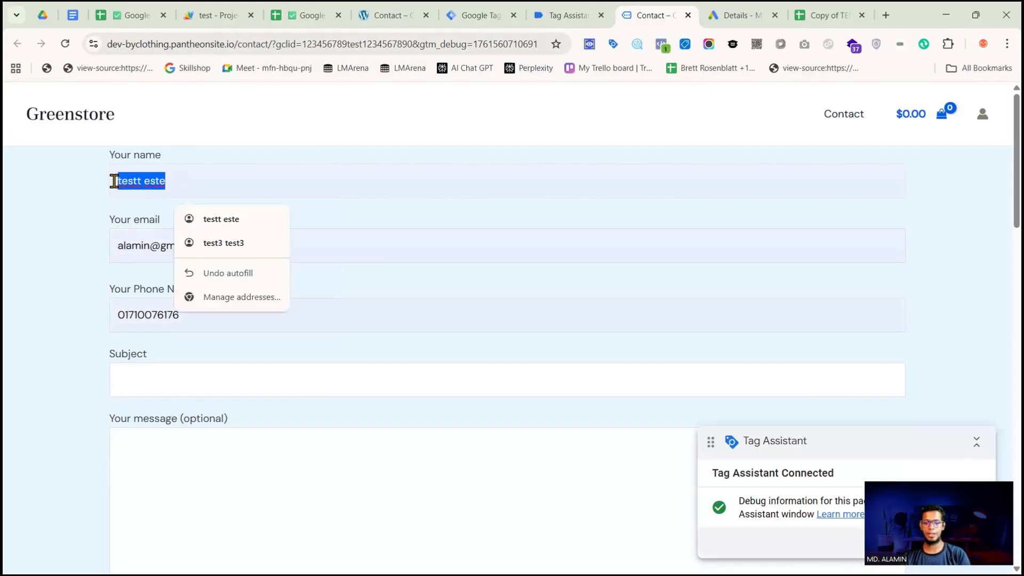
pyautogui.press('BackSpace')
pyautogui.write('test')
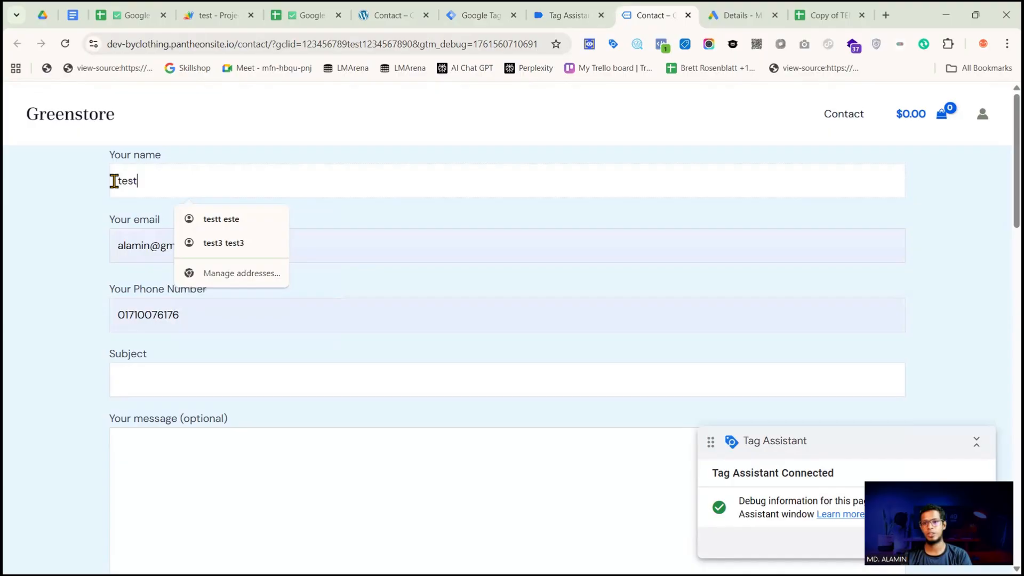
pyautogui.write('fortest')
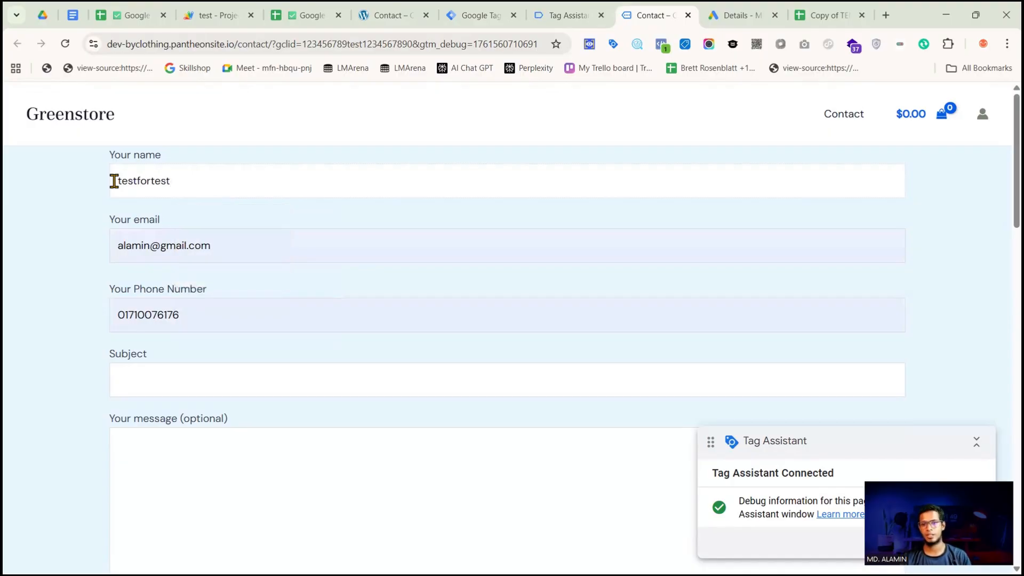
# Modify the test email address, enter test as both subject and message, and submit the contact form
pyautogui.click(152, 245)
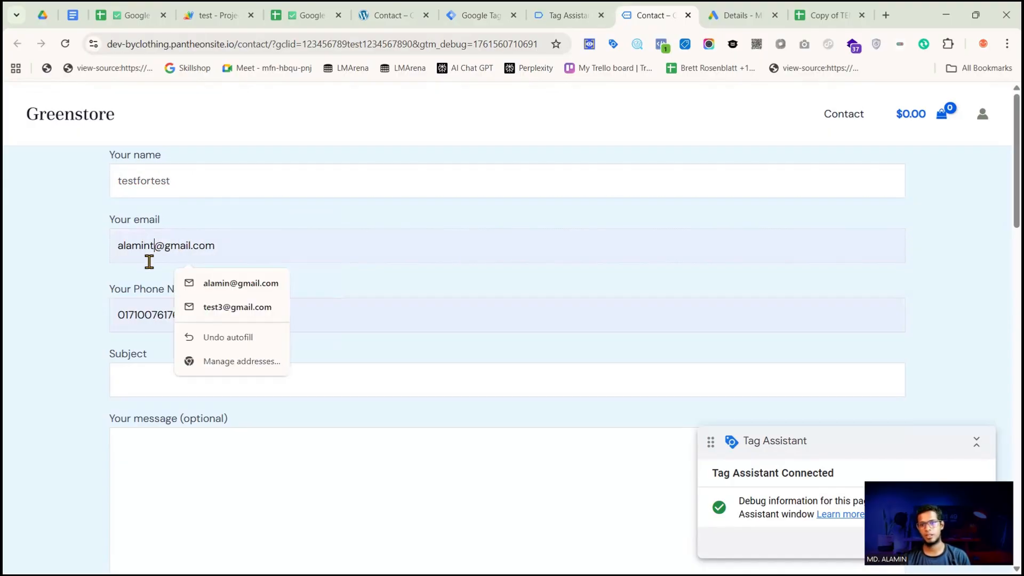
pyautogui.write('test')
pyautogui.scroll(-2, 192, 292)
pyautogui.click(192, 291)
pyautogui.write('test')
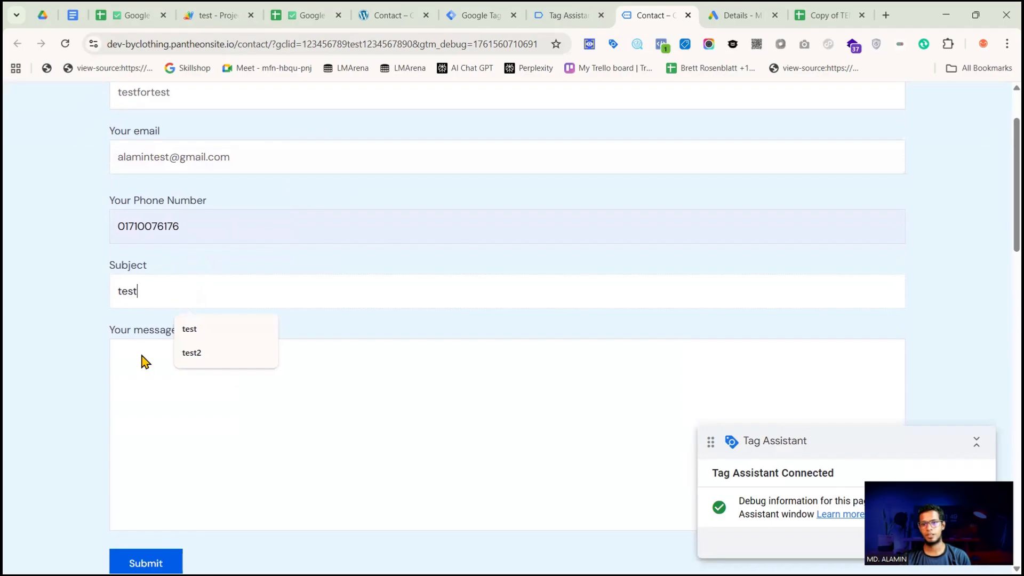
pyautogui.click(142, 358)
pyautogui.write('test')
pyautogui.scroll(-4, 206, 370)
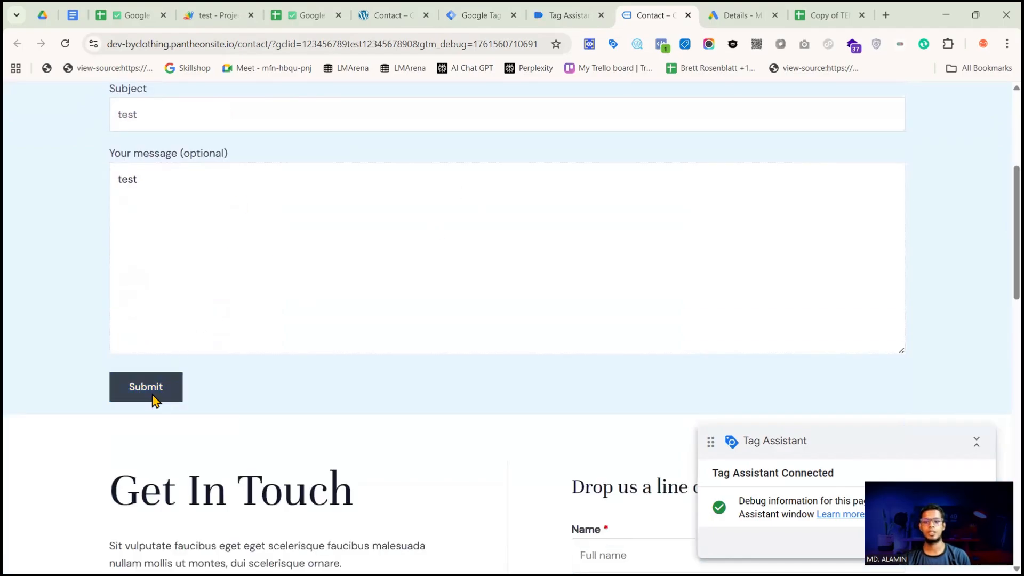
pyautogui.click(153, 400)
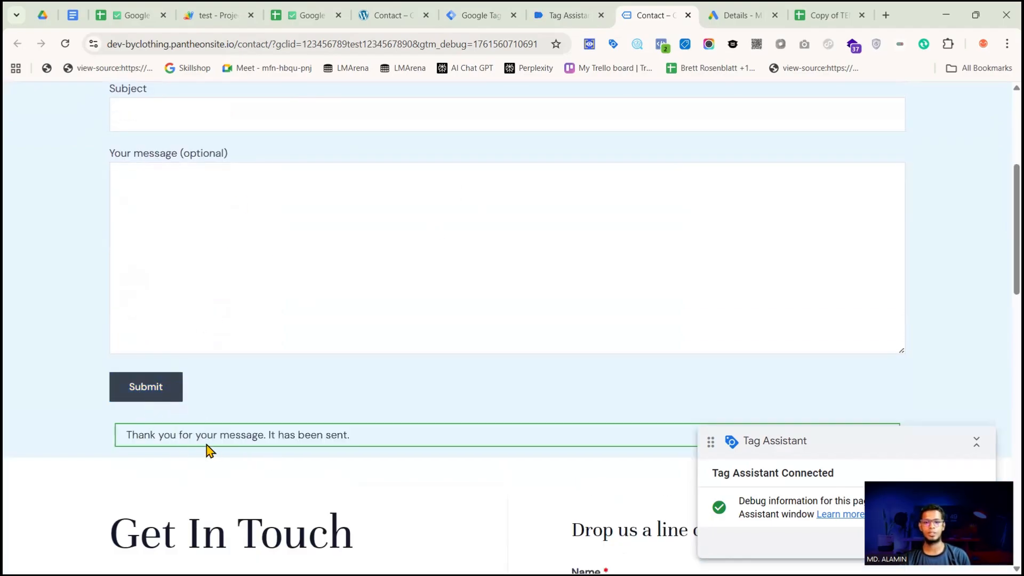
# Check the parent Google Sheet for the new testfortest lead, examining its Google Click ID and consent values
pyautogui.scroll(5, 393, 367)
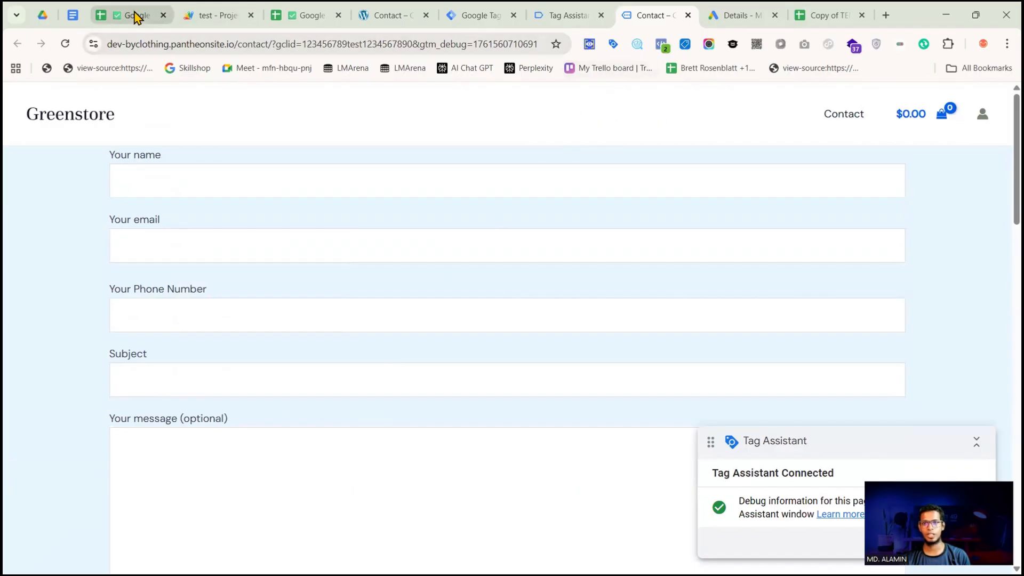
pyautogui.click(135, 15)
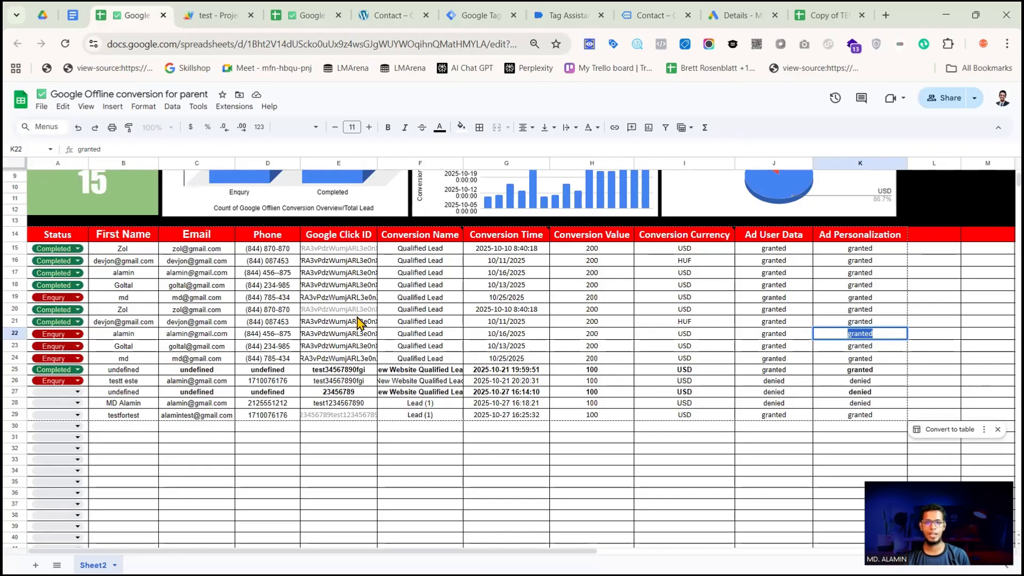
pyautogui.doubleClick(340, 416)
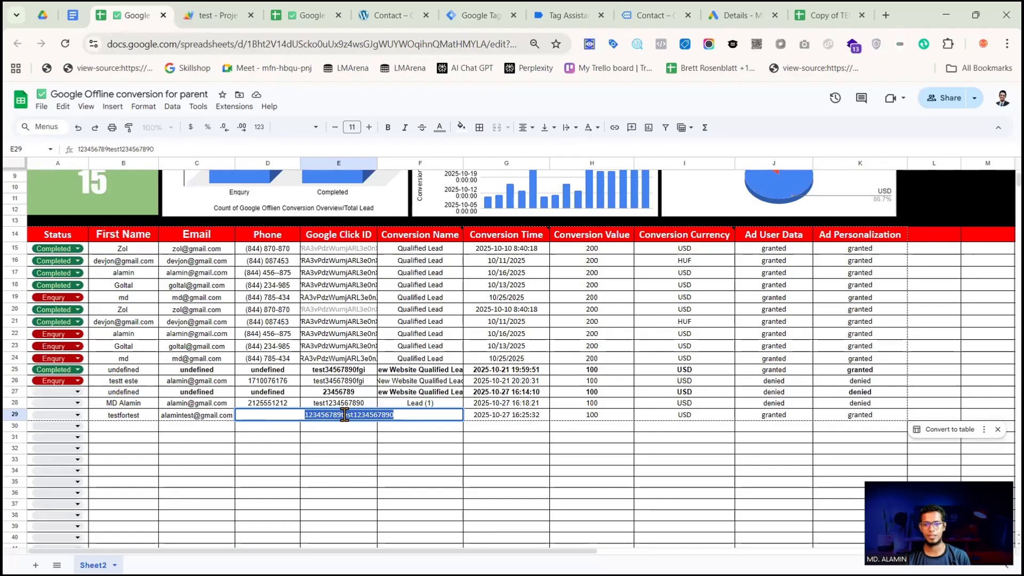
pyautogui.click(438, 452)
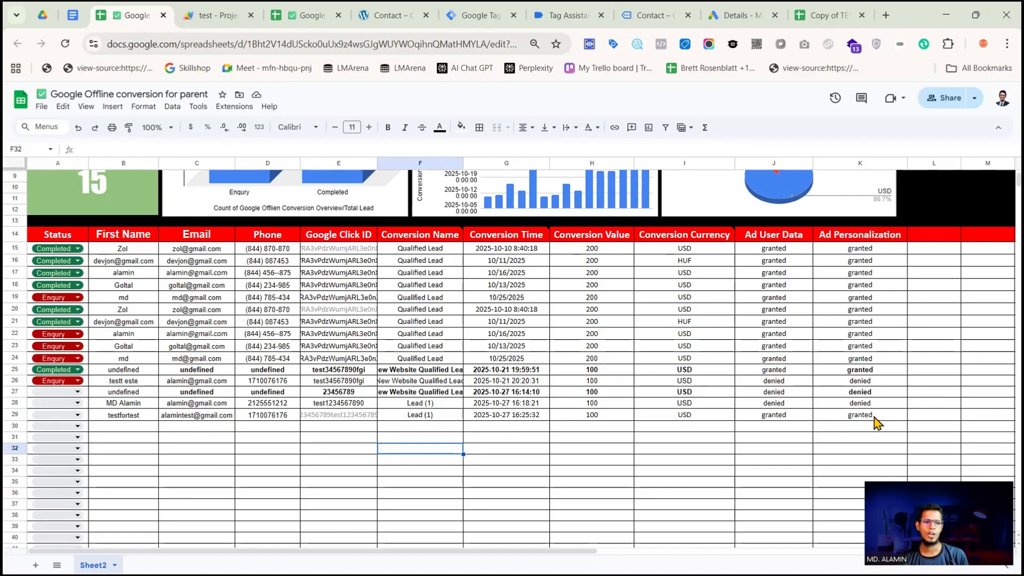
pyautogui.scroll(3, 461, 413)
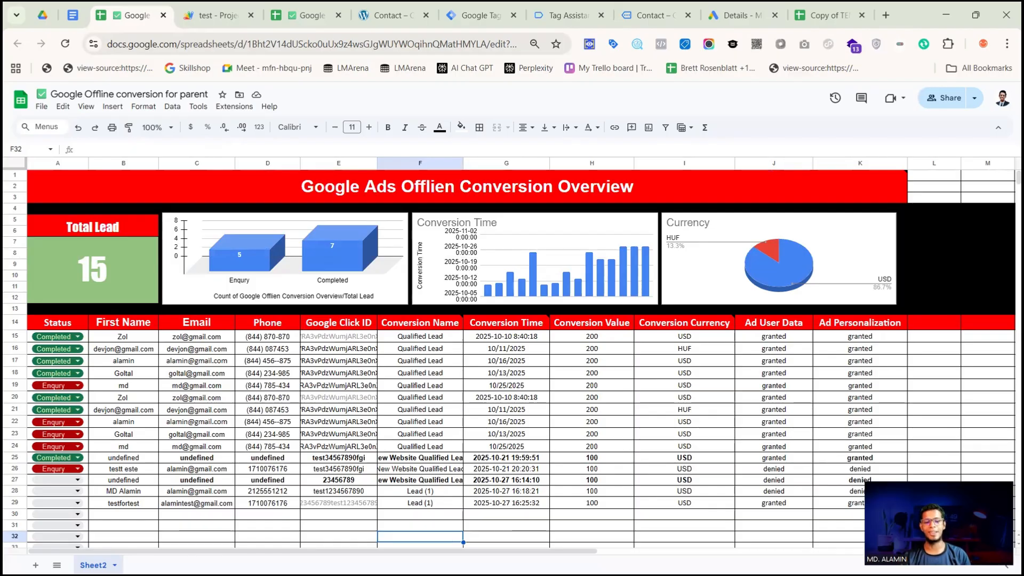
# Switch to the Notepad checklist and review the step about testing the setup, then minimize it
pyautogui.click(946, 15)
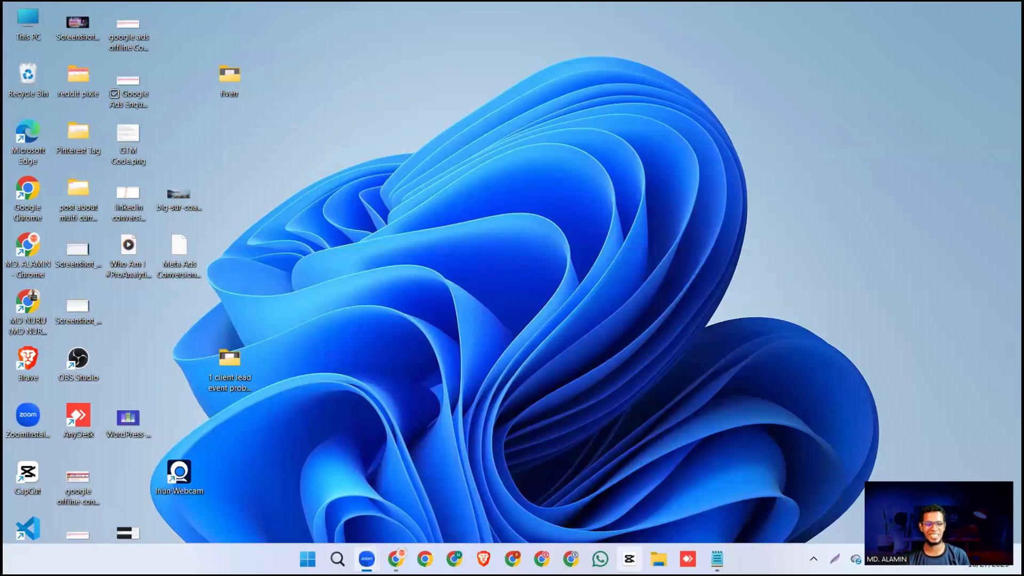
pyautogui.click(715, 558)
pyautogui.click(16, 216)
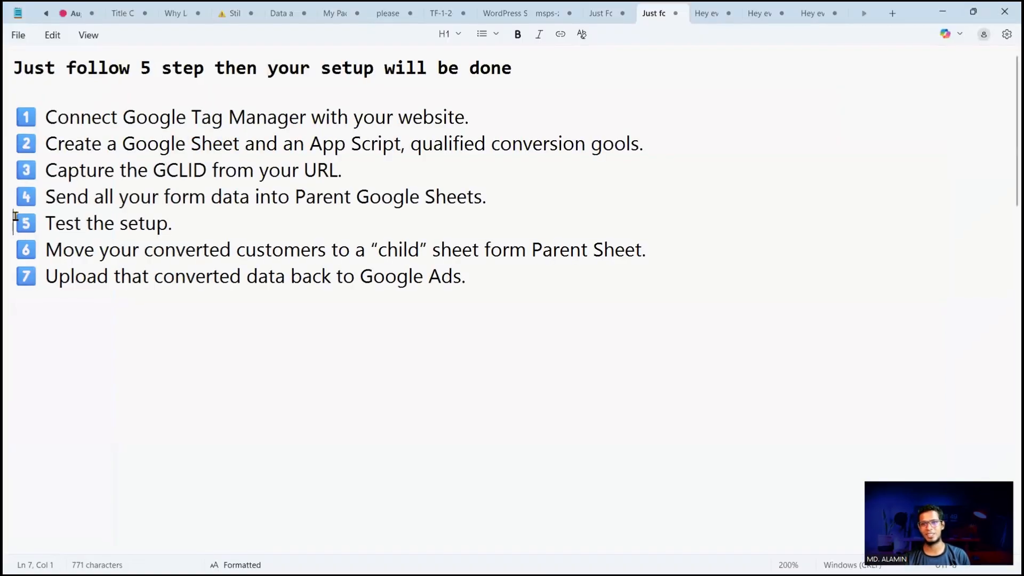
pyautogui.moveTo(15, 216); pyautogui.dragTo(191, 224)
pyautogui.click(192, 225)
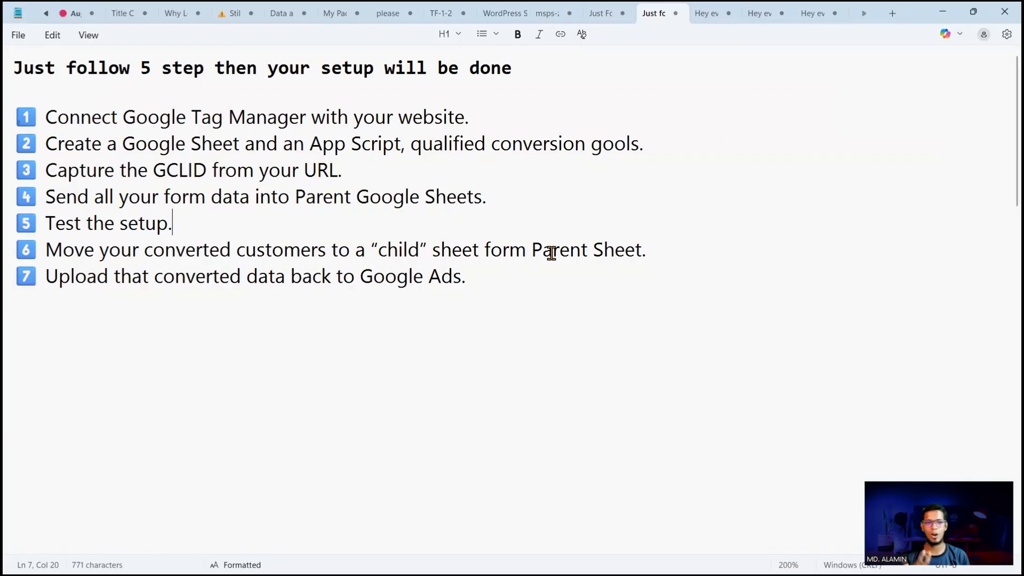
pyautogui.click(942, 12)
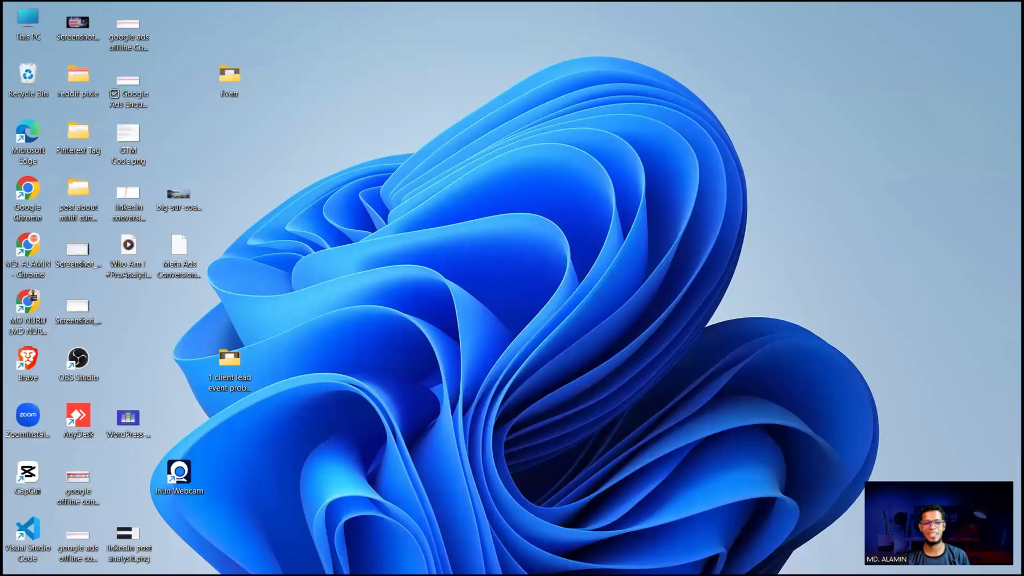
# Return to Chrome and compare the leads in the parent sheet with those in the child sheet
pyautogui.click(397, 559)
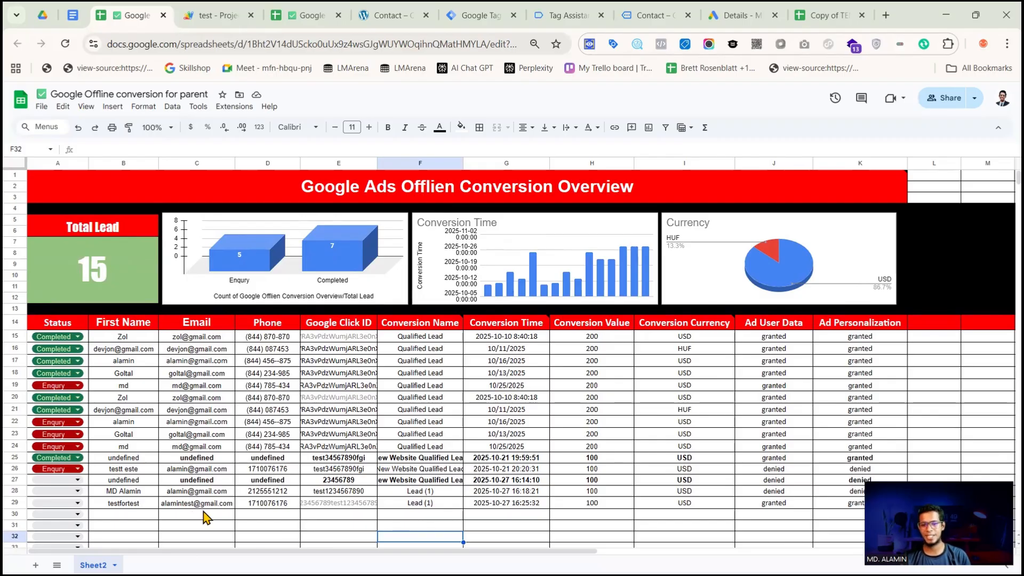
pyautogui.scroll(-3, 717, 457)
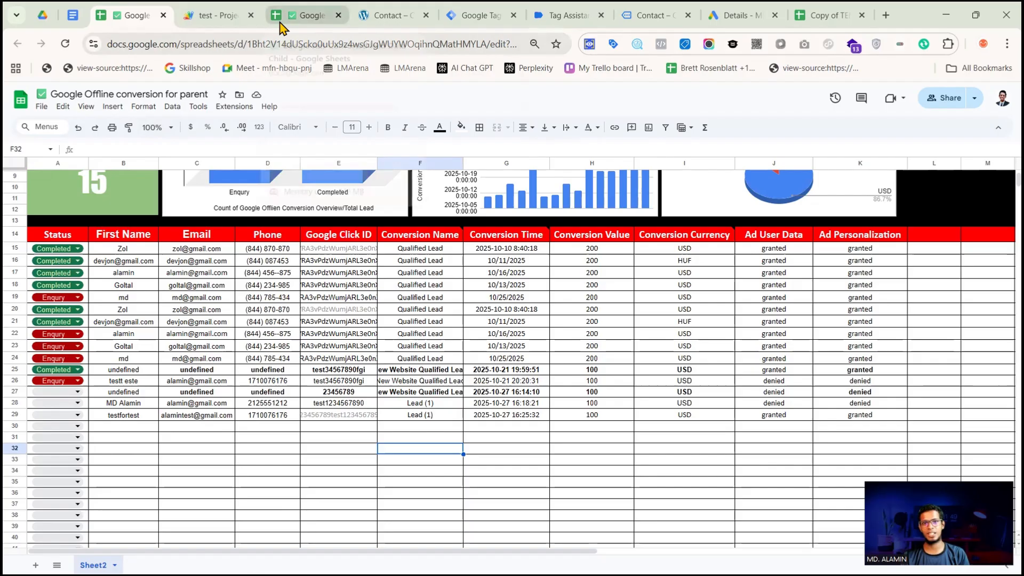
pyautogui.click(311, 16)
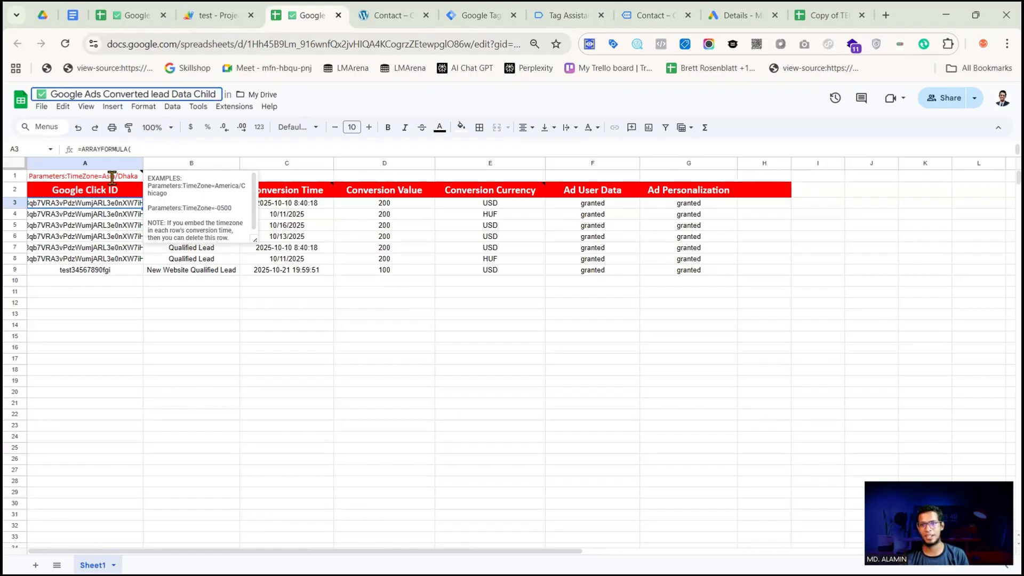
pyautogui.click(135, 16)
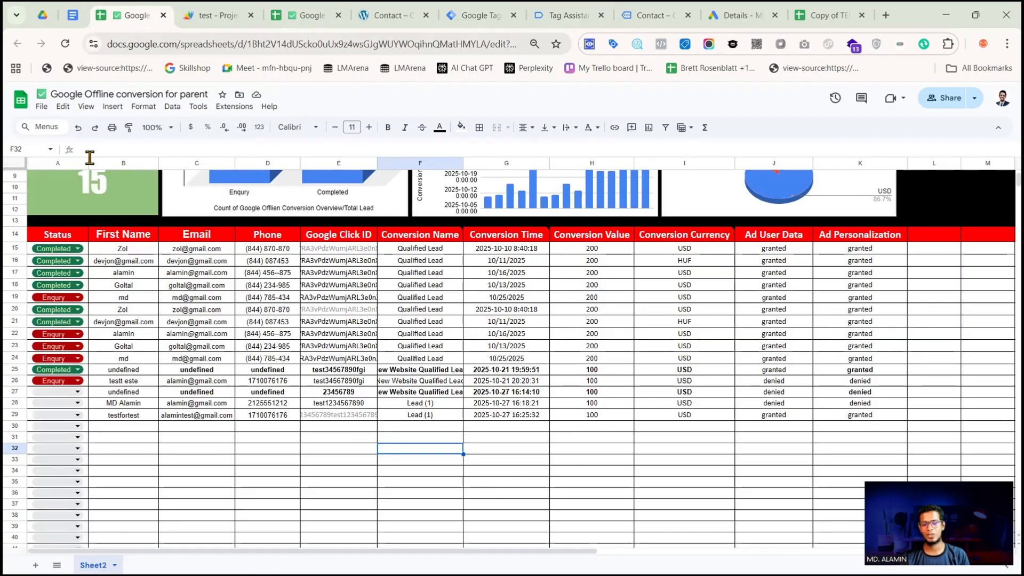
# Set the testfortest lead's status to Enqury in the parent sheet and check the child sheet for it
pyautogui.click(53, 415)
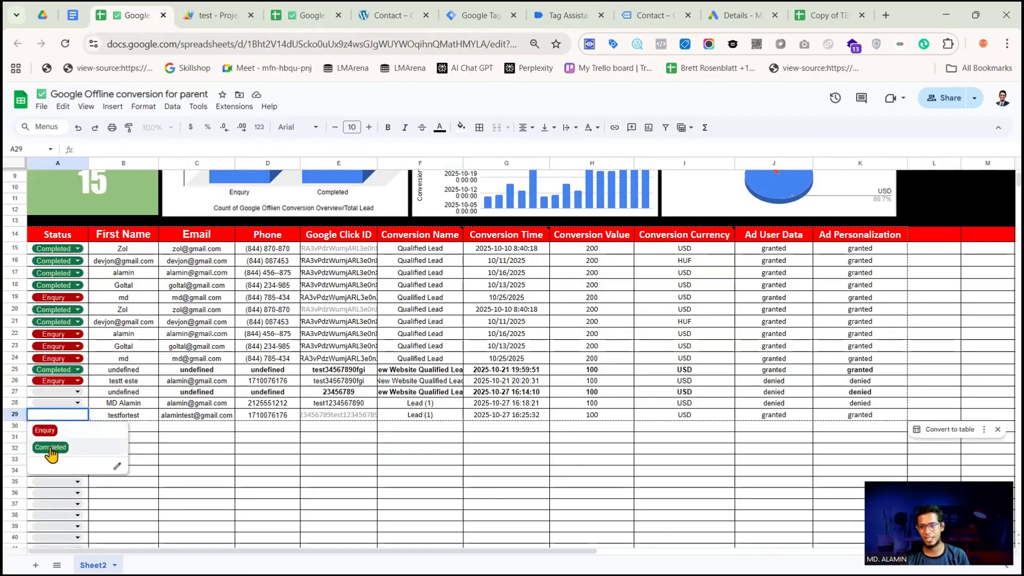
pyautogui.click(65, 430)
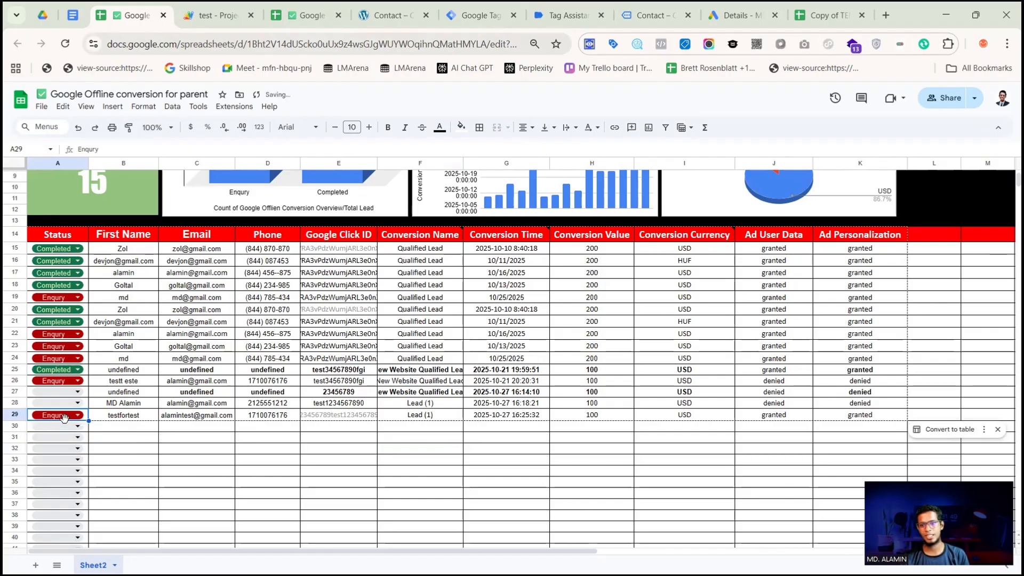
pyautogui.click(296, 16)
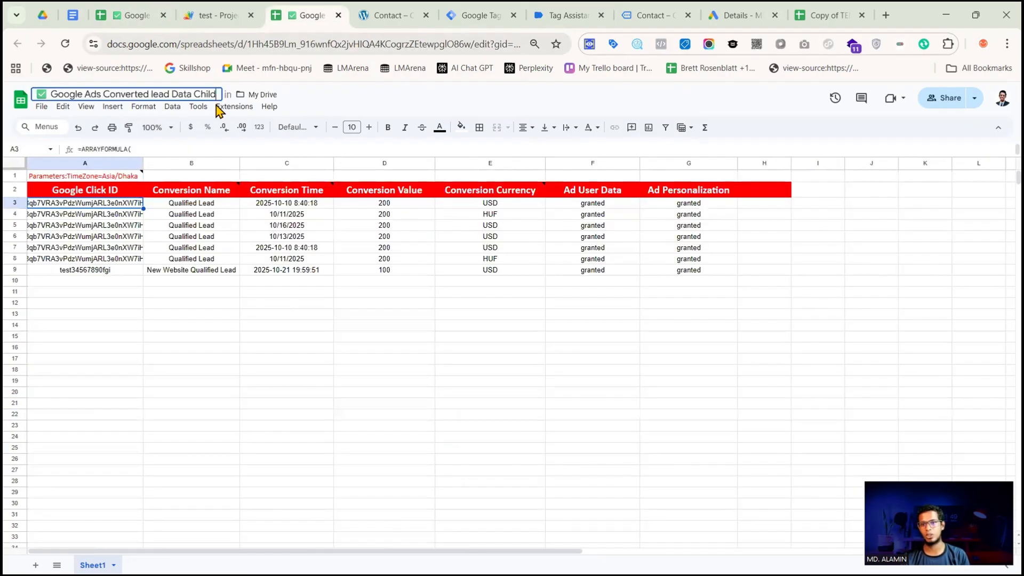
pyautogui.click(123, 16)
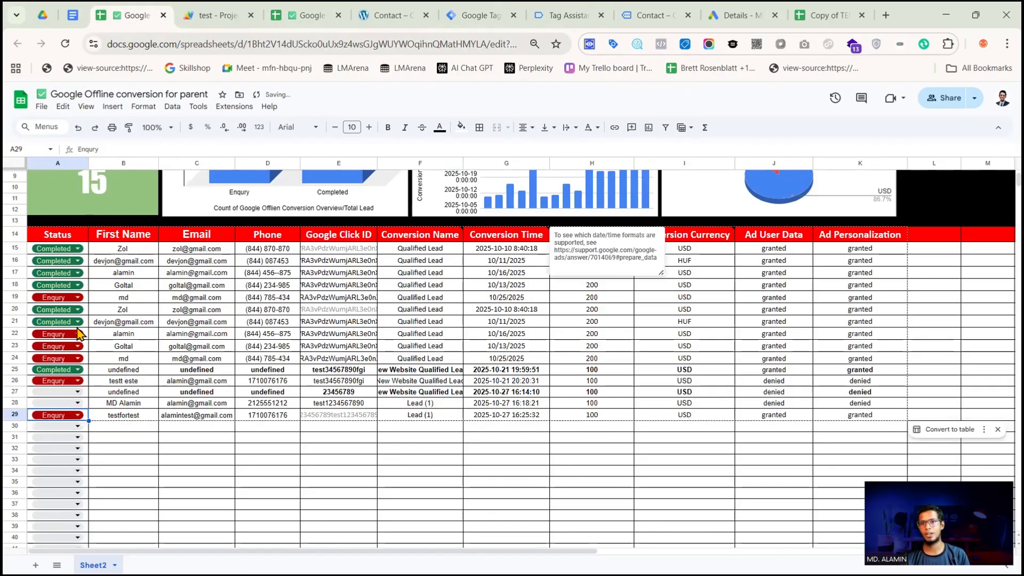
# Set the testfortest lead's status to Completed in the parent sheet and check its Google Click ID in the child sheet
pyautogui.click(70, 416)
pyautogui.click(51, 447)
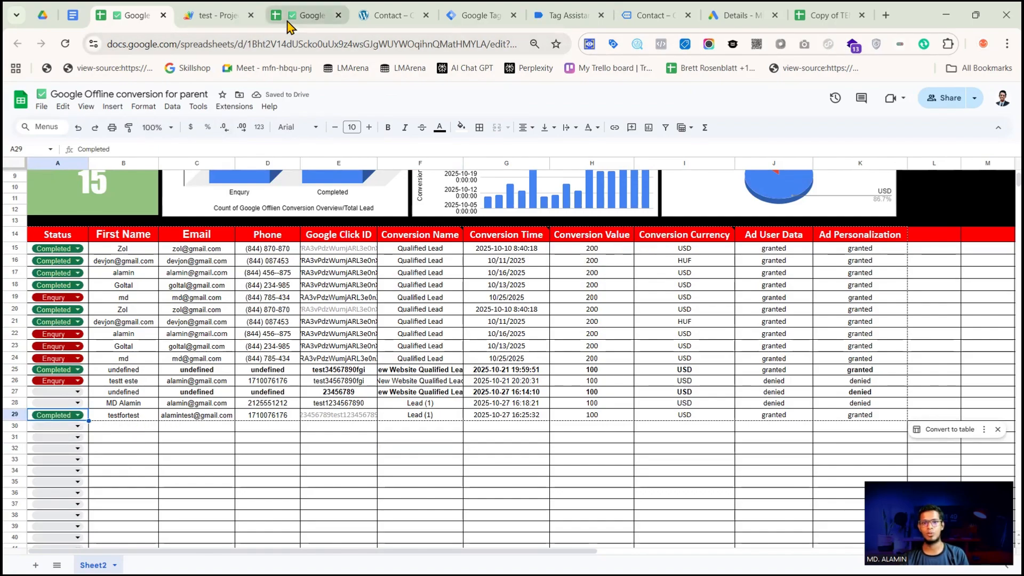
pyautogui.click(306, 16)
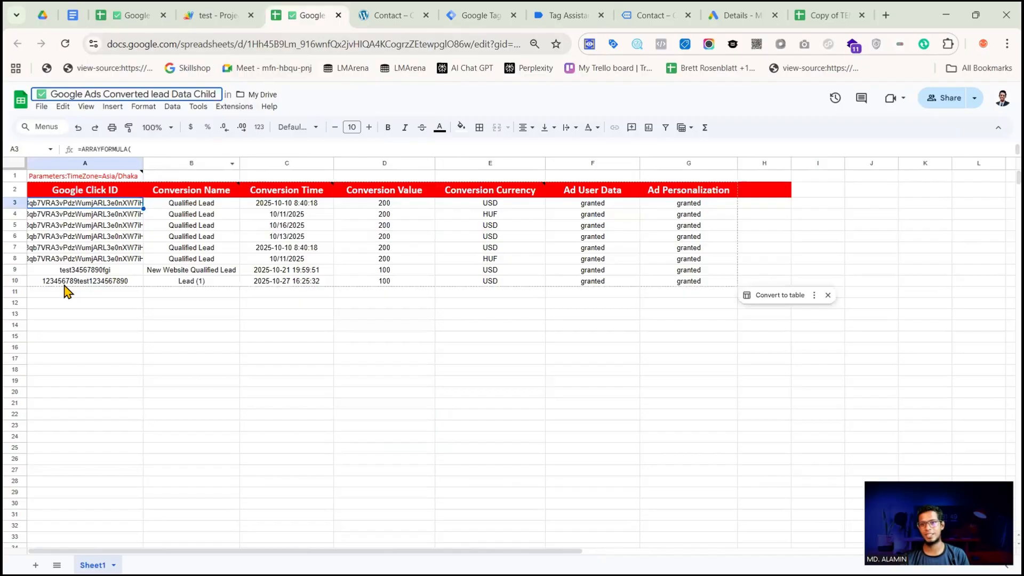
pyautogui.doubleClick(111, 281)
pyautogui.moveTo(137, 278); pyautogui.dragTo(41, 280)
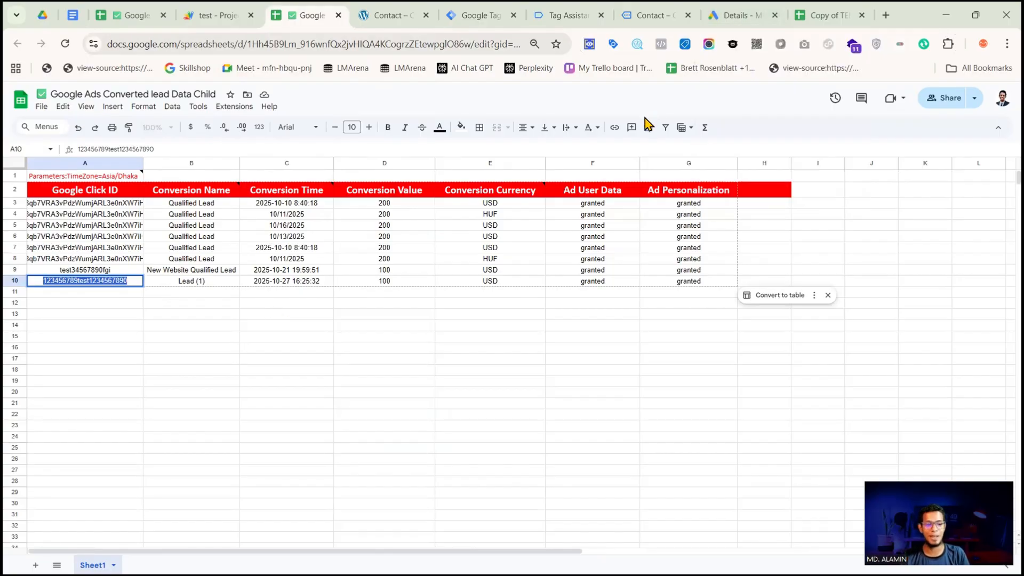
# Compare the completed testfortest lead in the parent sheet with its matching row in the child sheet
pyautogui.click(138, 21)
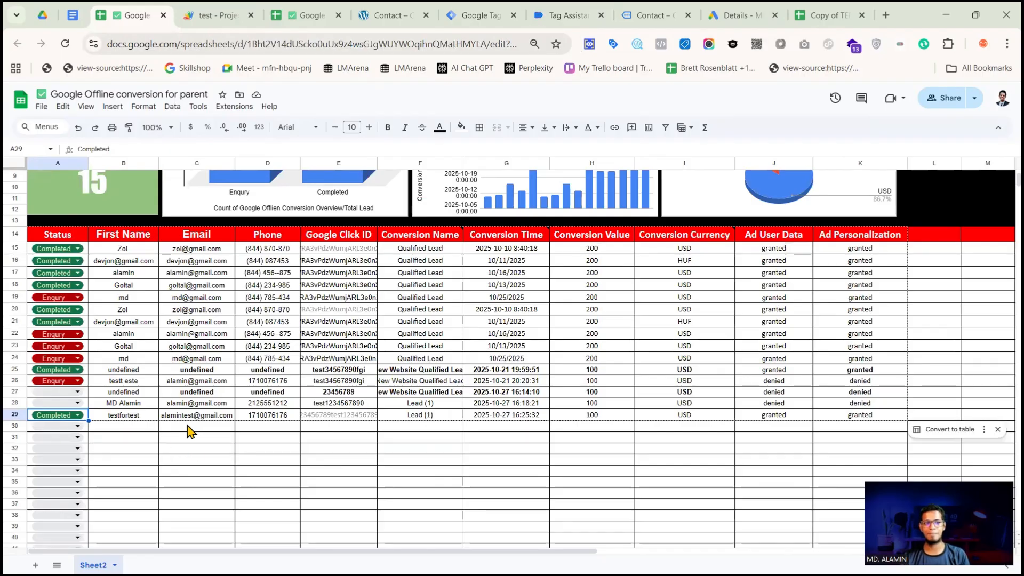
pyautogui.click(278, 19)
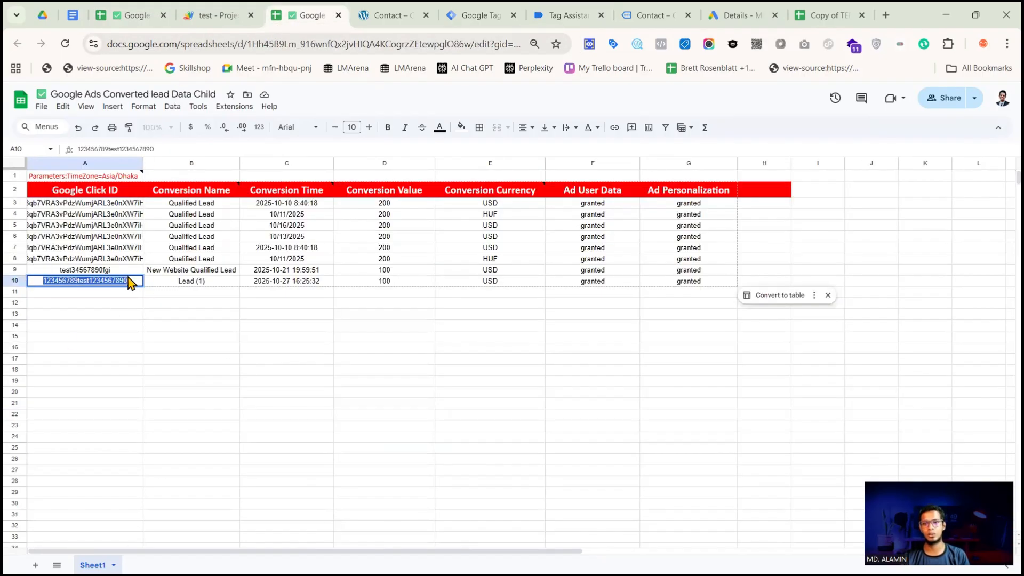
pyautogui.click(259, 325)
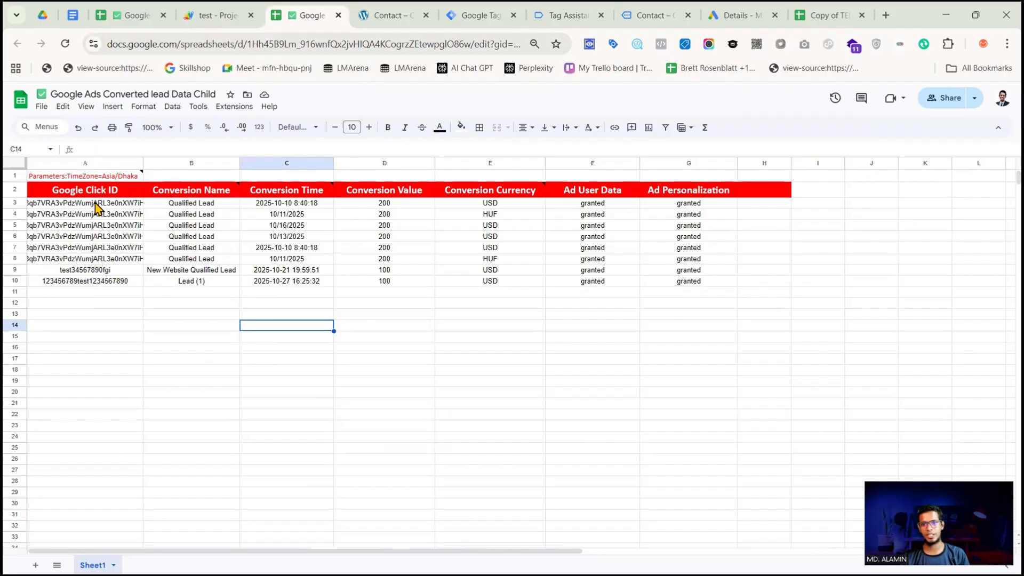
# Inspect the ARRAYFORMULA in cell A3 of the child sheet, leave it unchanged and minimize Chrome
pyautogui.doubleClick(96, 207)
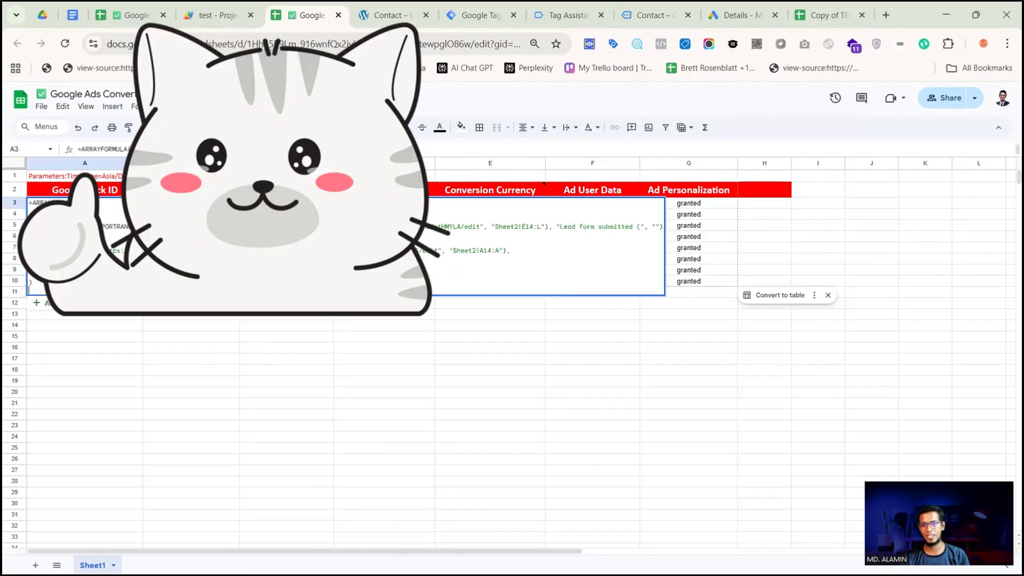
pyautogui.click(151, 395)
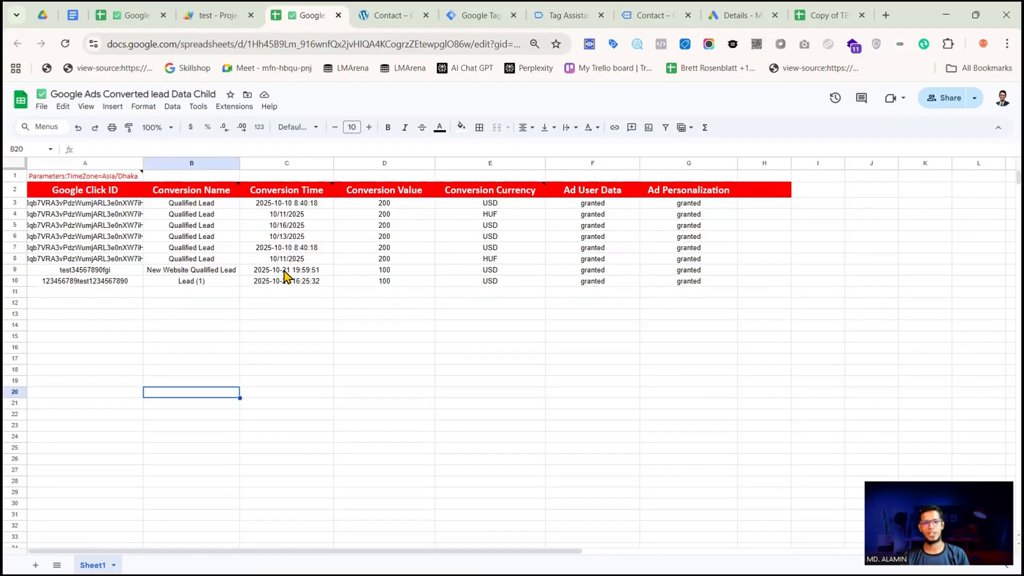
pyautogui.write('a')
pyautogui.press('Escape')
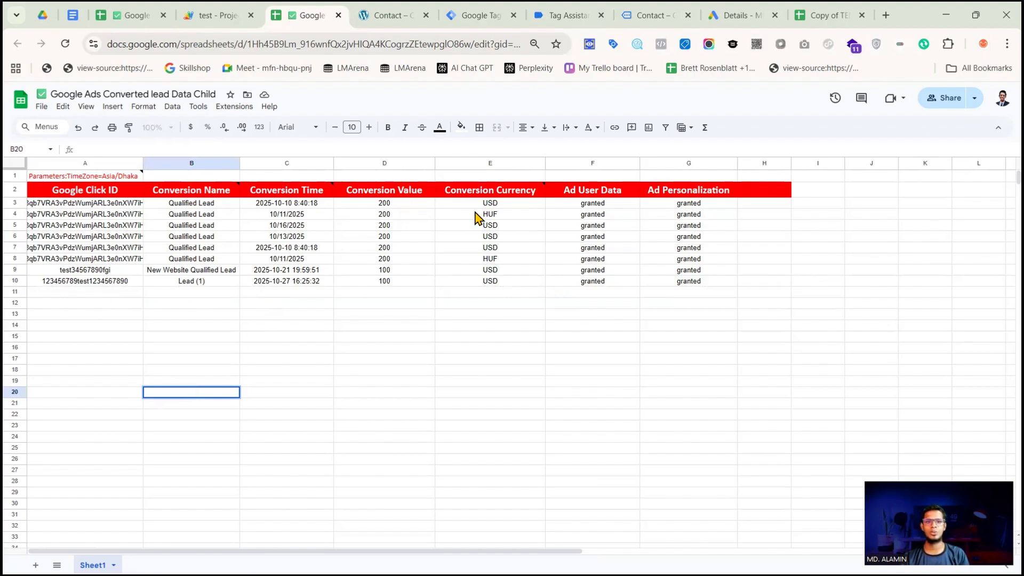
pyautogui.click(975, 15)
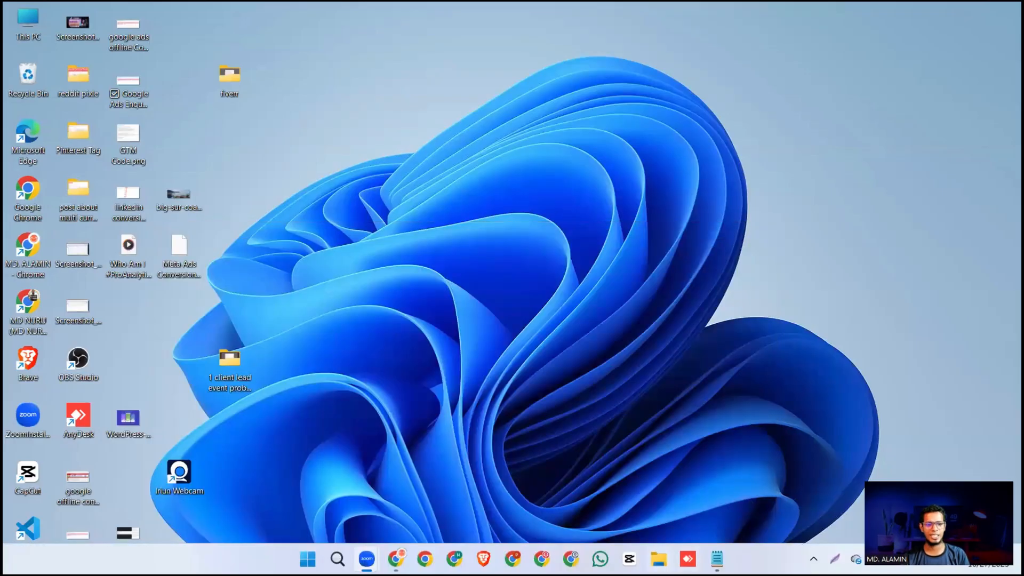
# Switch to the Notepad checklist, highlight step 7 about uploading converted data back to Google Ads, and return to Chrome
pyautogui.click(715, 558)
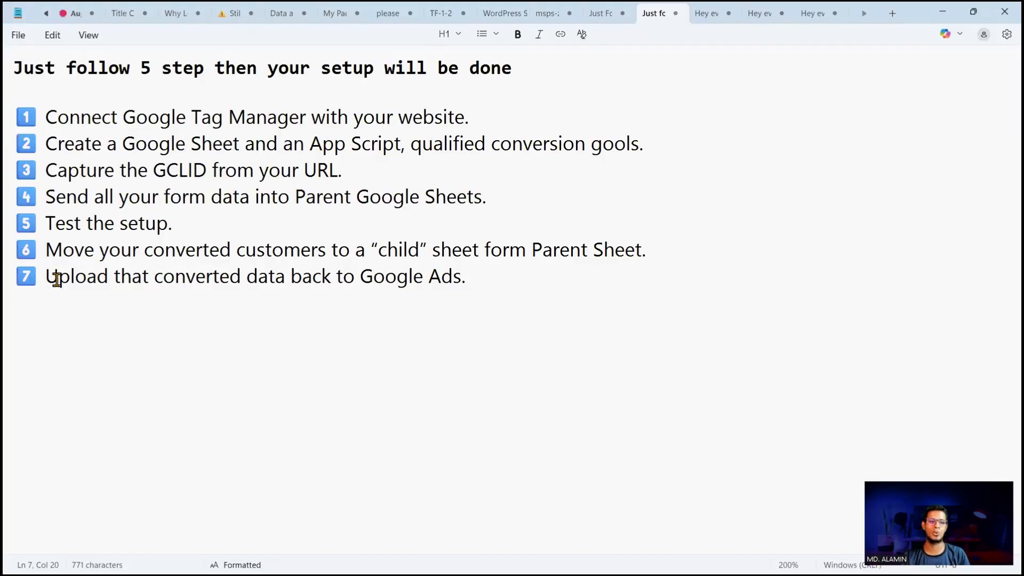
pyautogui.click(509, 278)
pyautogui.keyDown('shift'); pyautogui.click(33, 280); pyautogui.keyUp('shift')
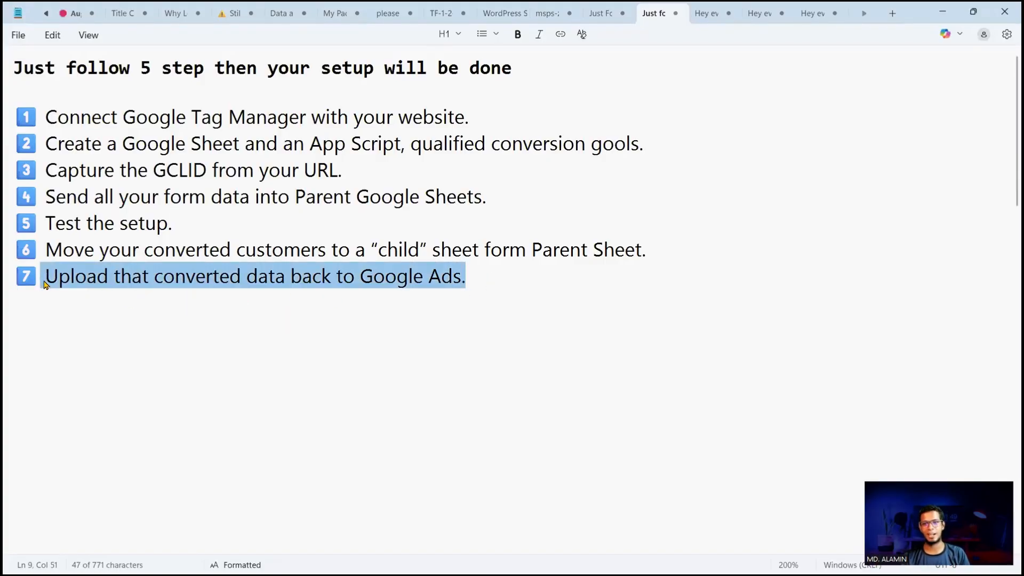
pyautogui.click(940, 16)
pyautogui.click(399, 548)
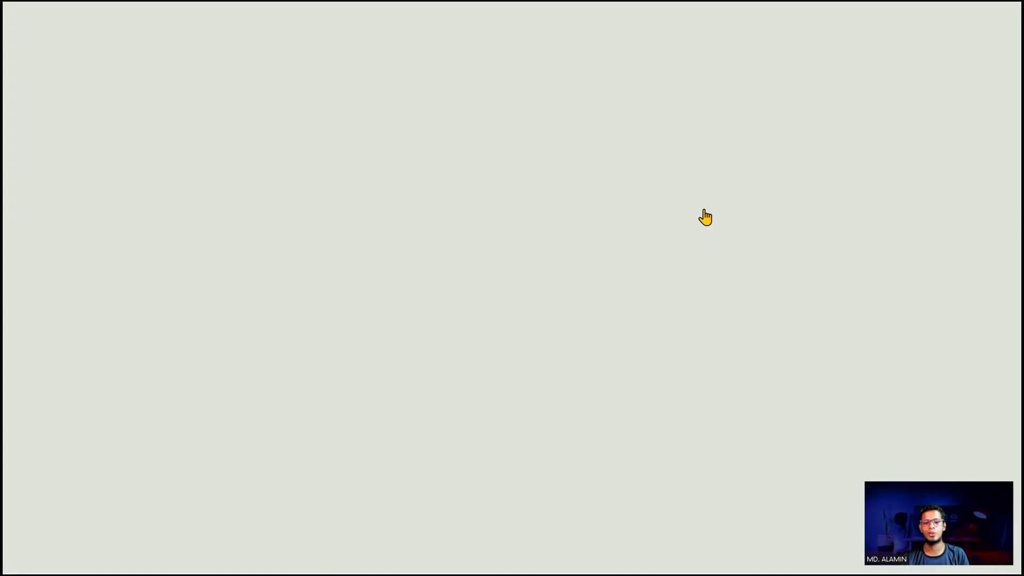
# Open the conversion Uploads page under Goals in Google Ads
pyautogui.click(788, 11)
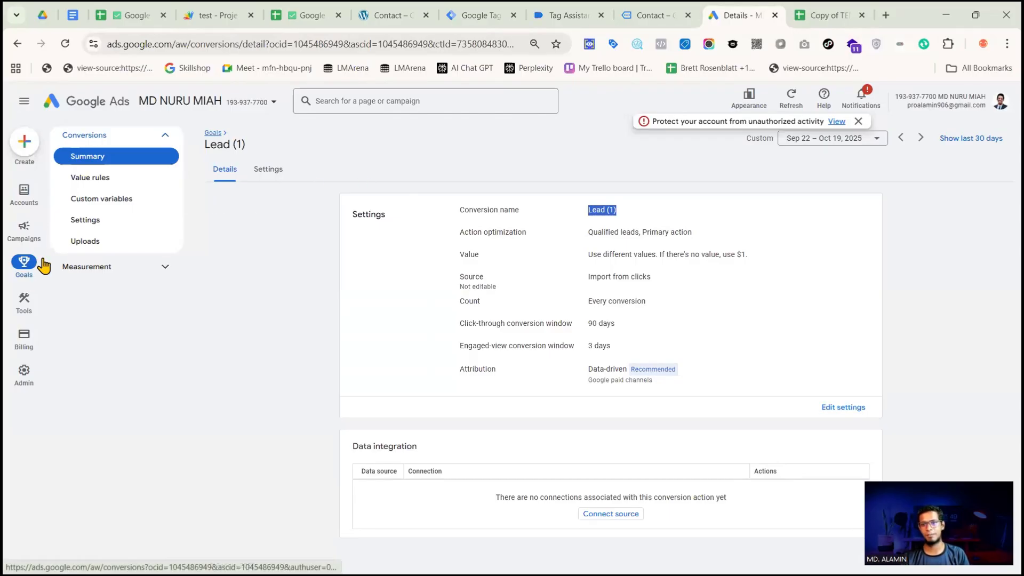
pyautogui.moveTo(24, 230)
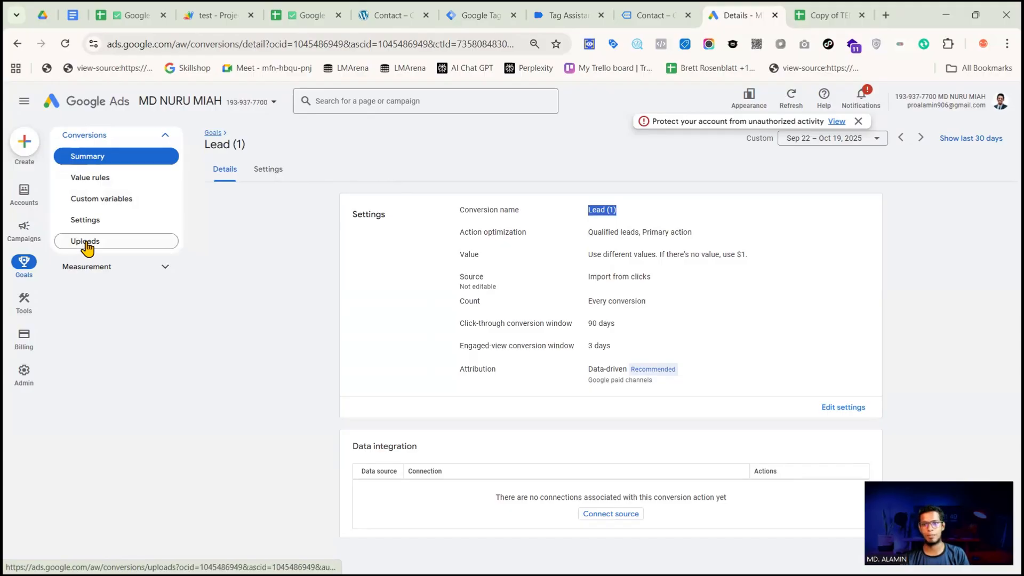
pyautogui.click(85, 242)
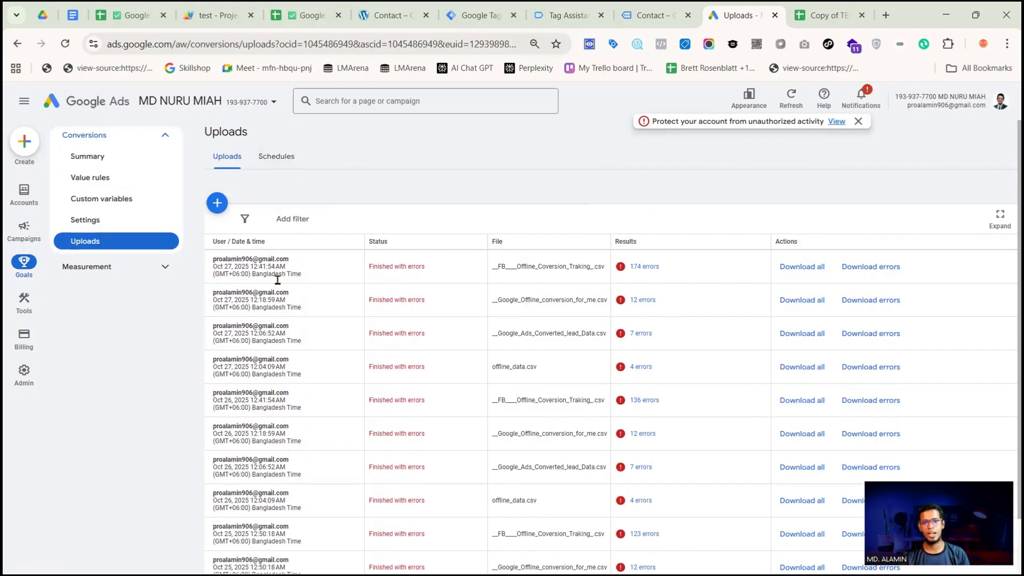
# Look over the template copy and the Google Ads Converted lead Data Child sheet, then return to the Google Ads uploads
pyautogui.click(816, 16)
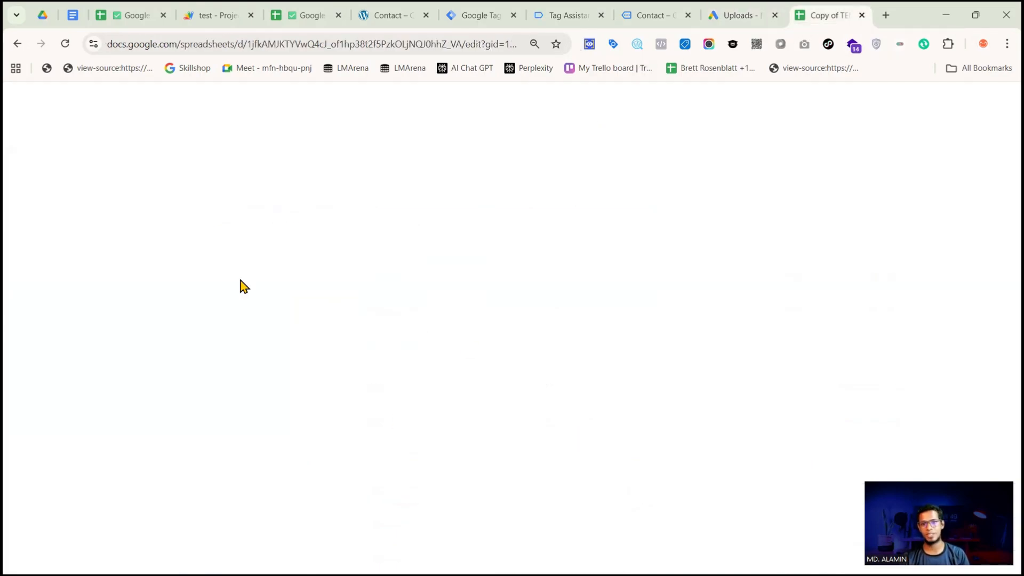
pyautogui.click(304, 15)
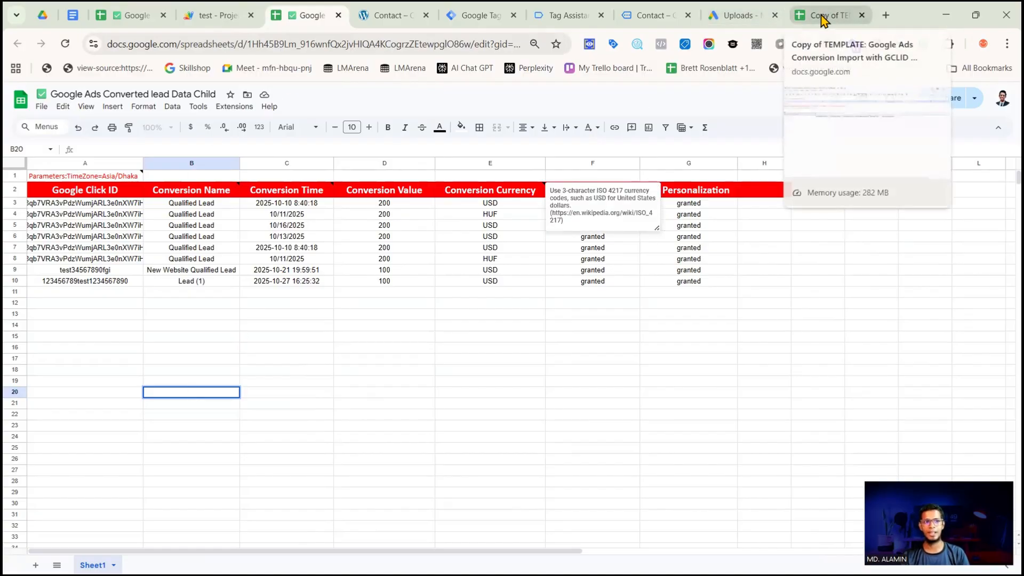
pyautogui.click(742, 17)
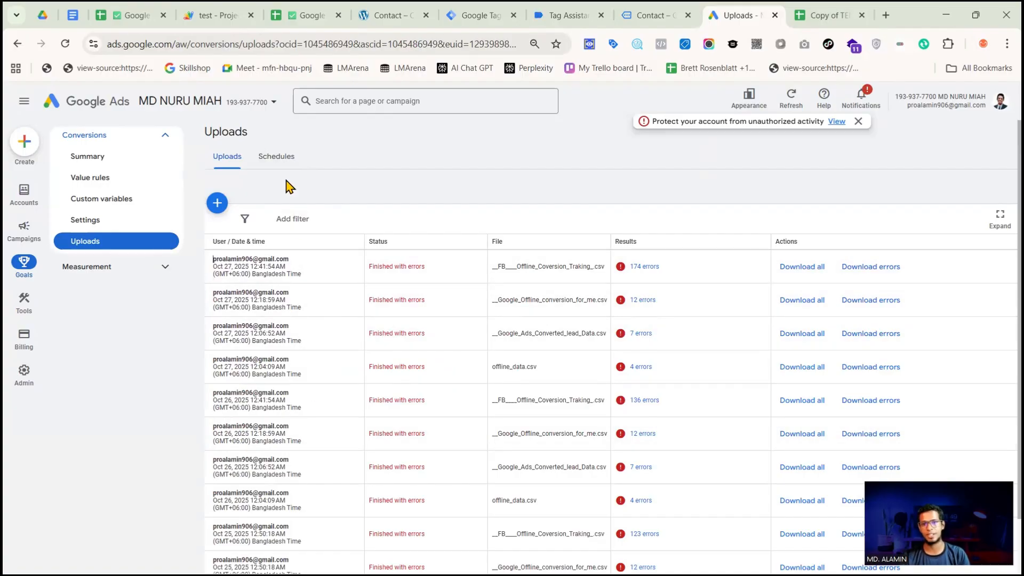
# Start a new scheduled conversion upload with Google Sheets as its source
pyautogui.click(277, 160)
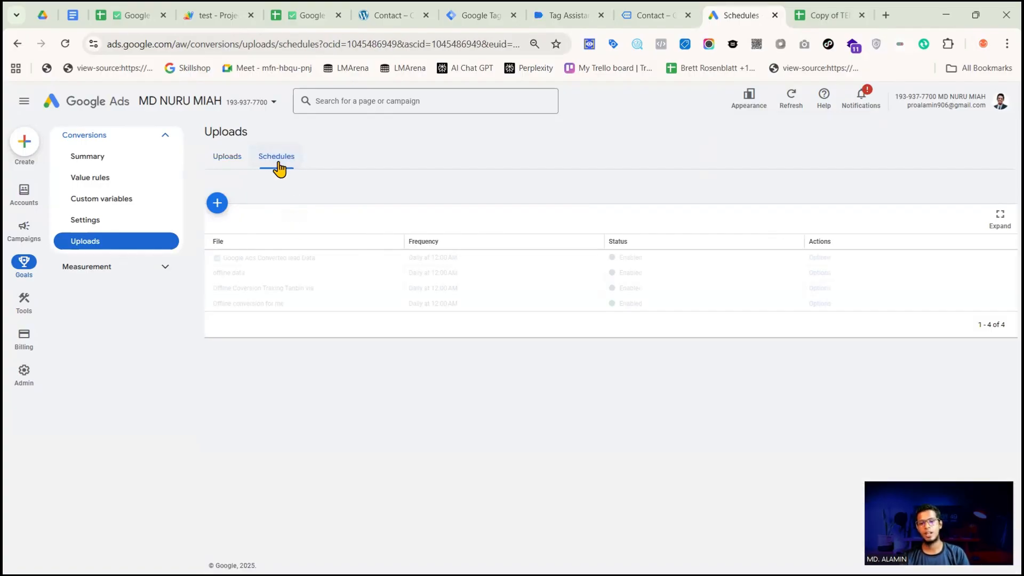
pyautogui.click(217, 202)
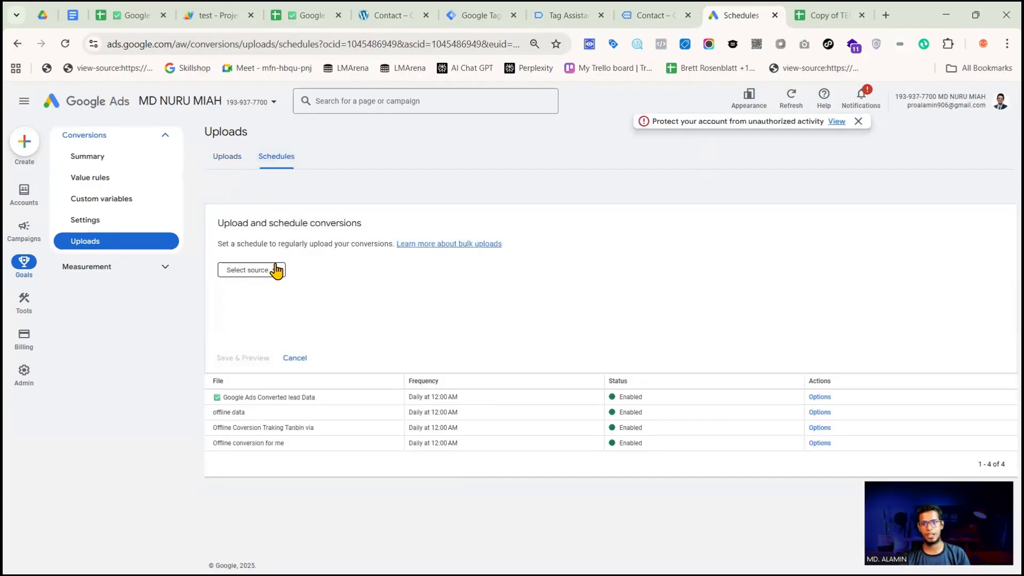
pyautogui.click(242, 273)
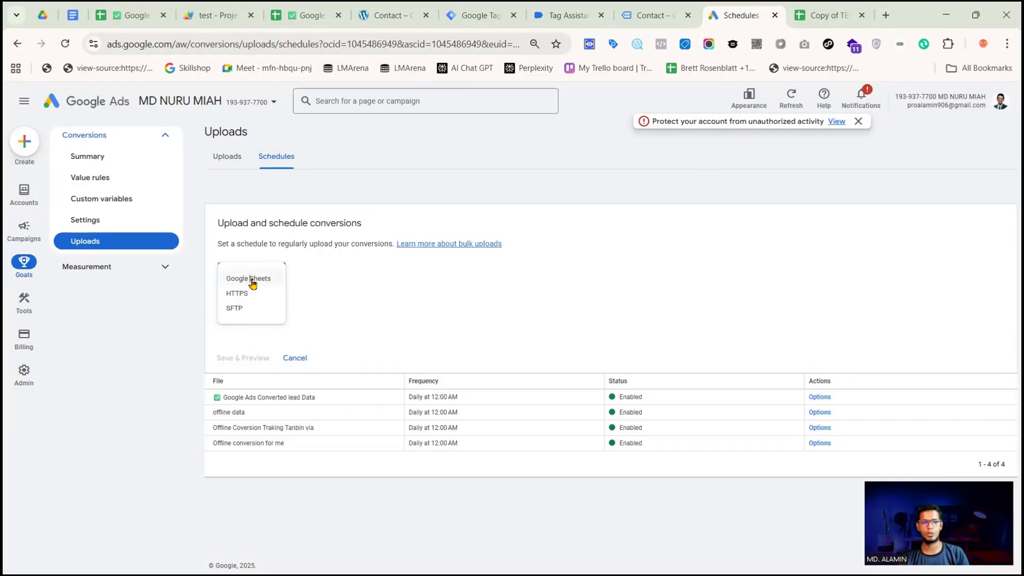
pyautogui.click(253, 280)
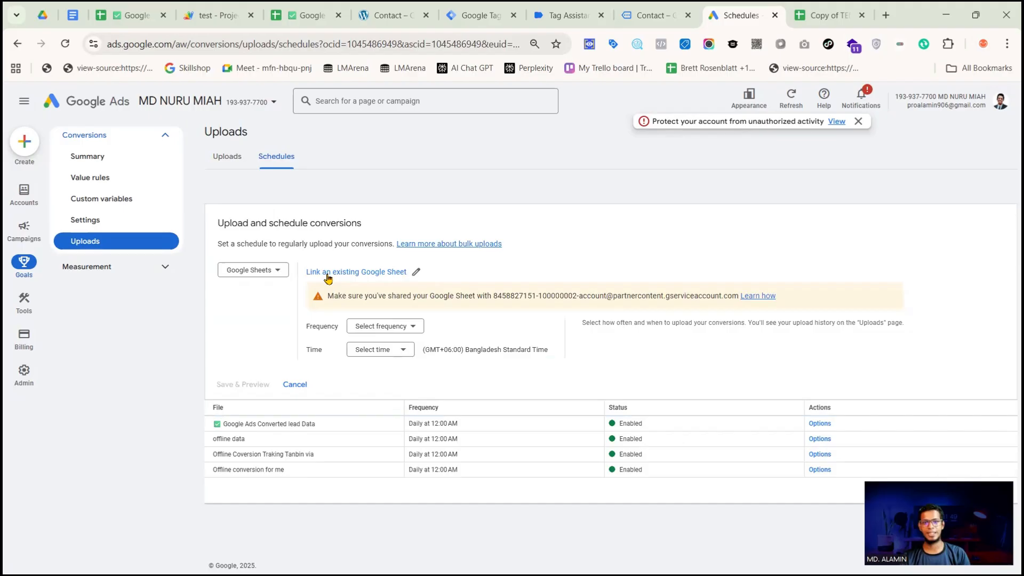
# Link the existing sheet Google Ads Converted lead Data Child to the upload schedule, finding it with the search term "child"
pyautogui.click(411, 273)
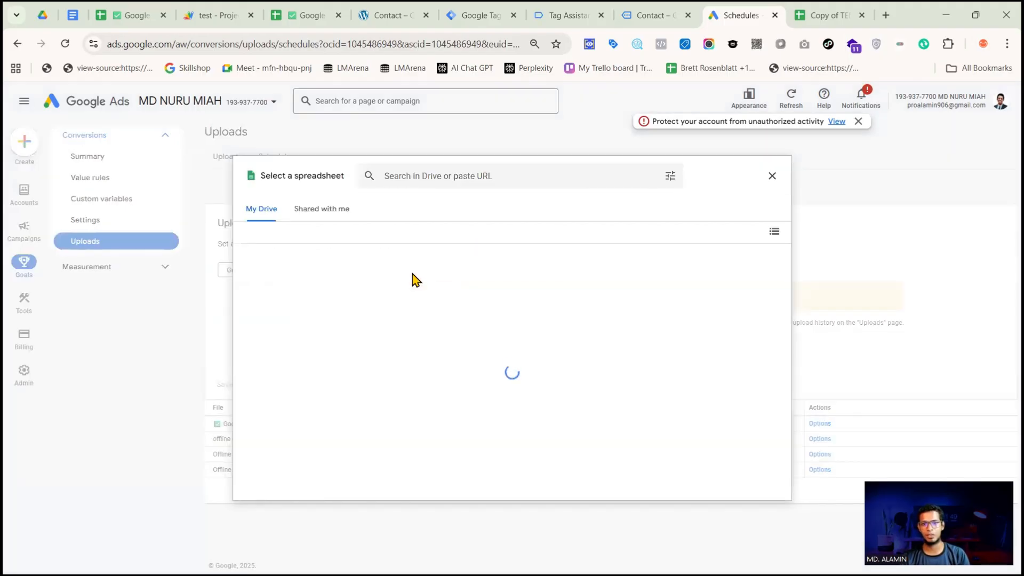
pyautogui.click(285, 18)
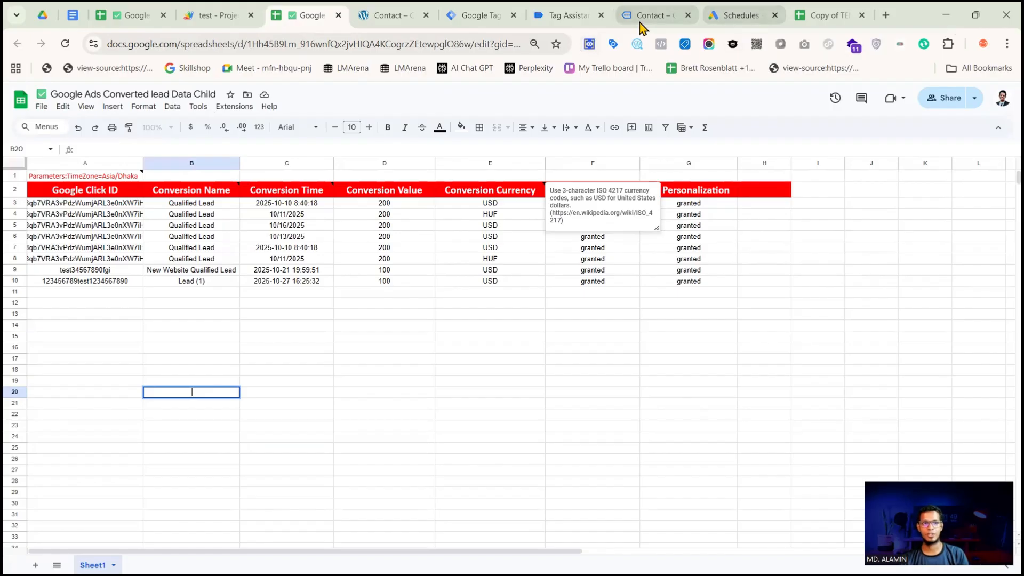
pyautogui.click(739, 15)
pyautogui.click(425, 174)
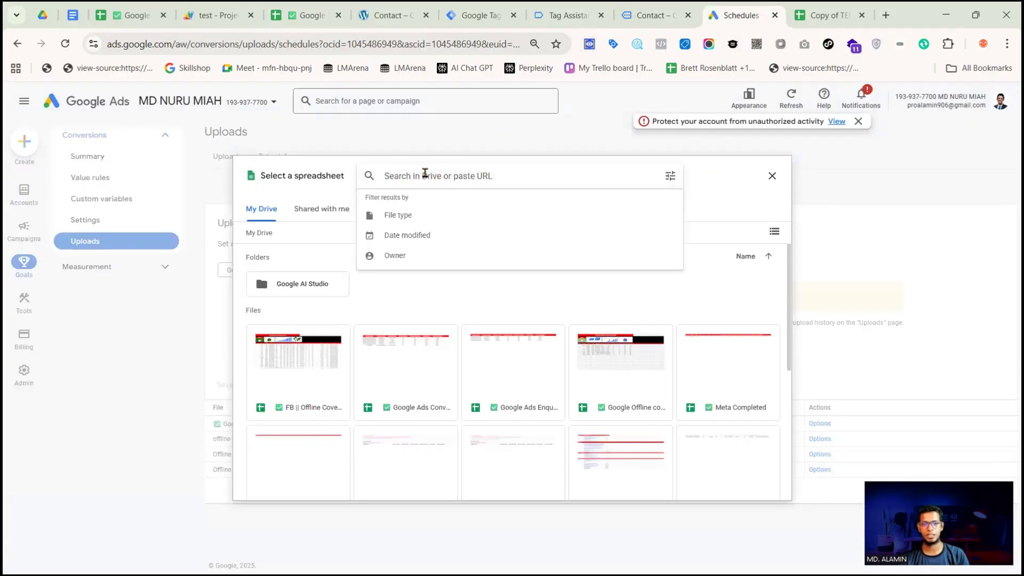
pyautogui.write('chi')
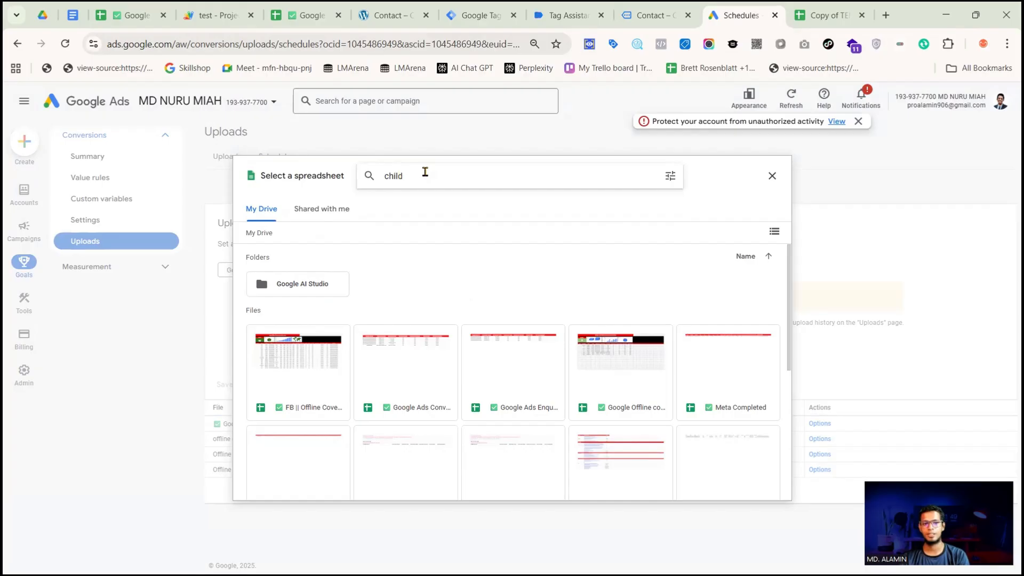
pyautogui.write('ld')
pyautogui.press('Return')
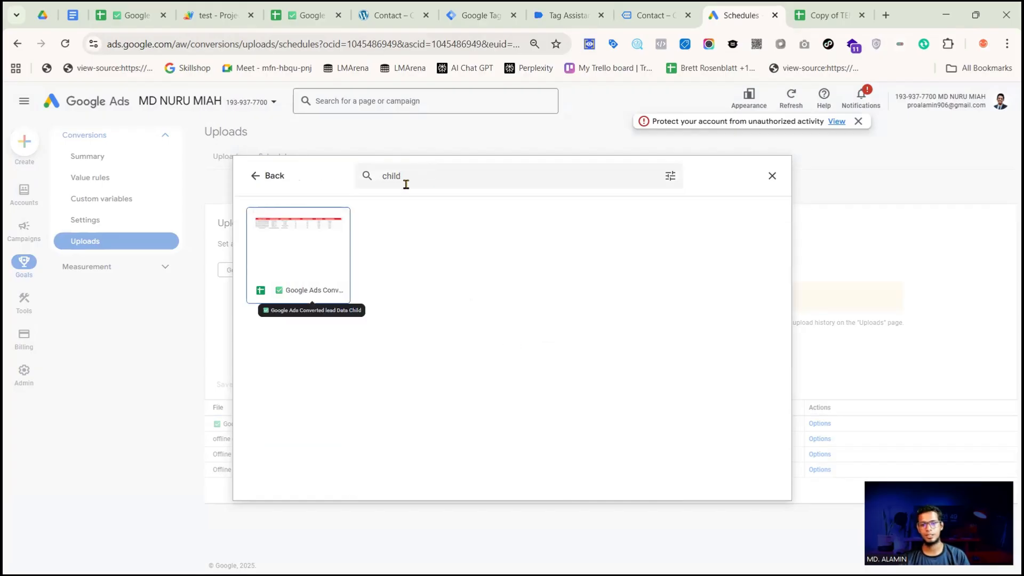
pyautogui.click(297, 271)
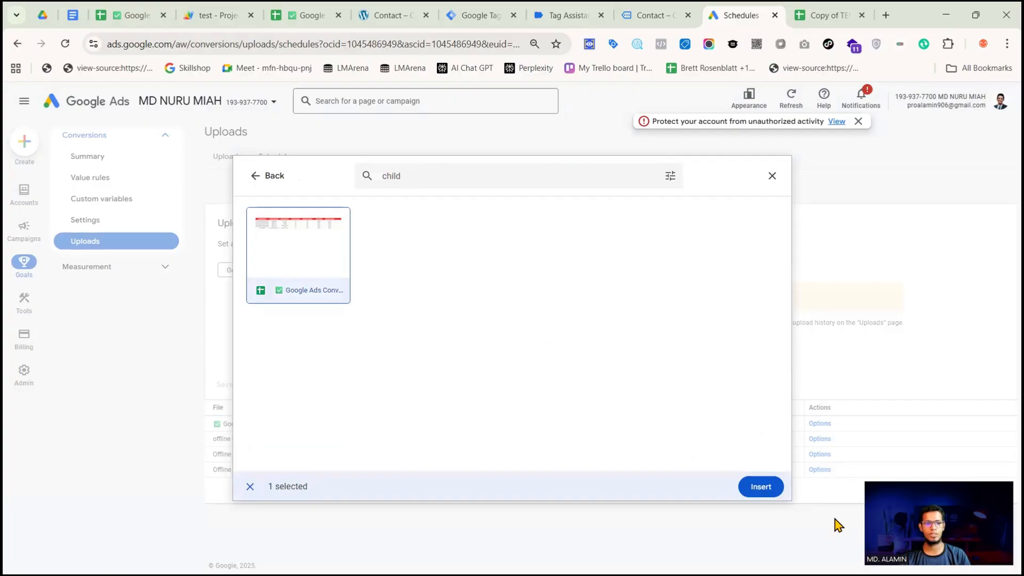
pyautogui.click(757, 490)
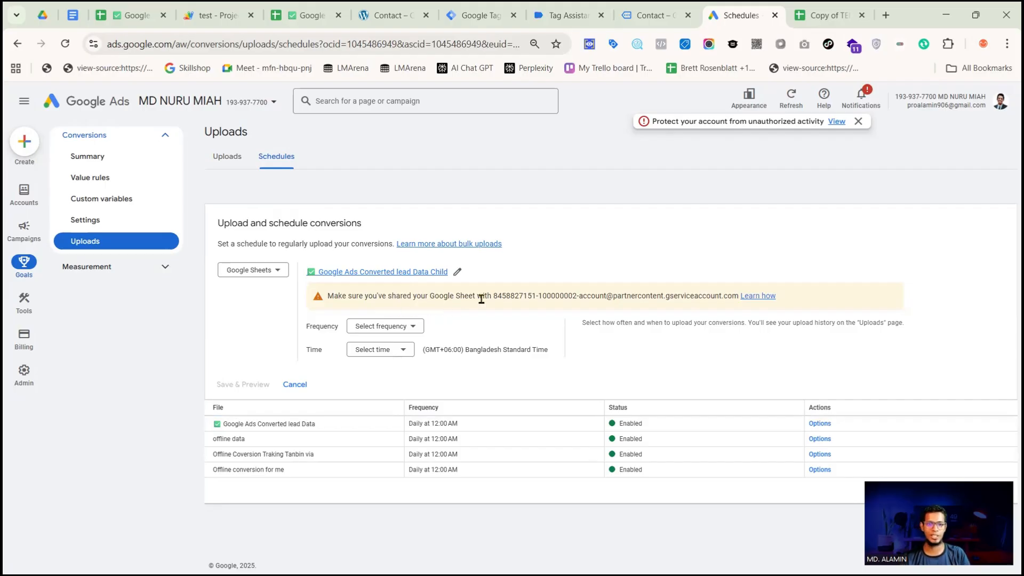
# Share the child sheet as Editor with the service account e-mail given in the Google Ads upload schedule
pyautogui.moveTo(493, 293); pyautogui.dragTo(740, 305)
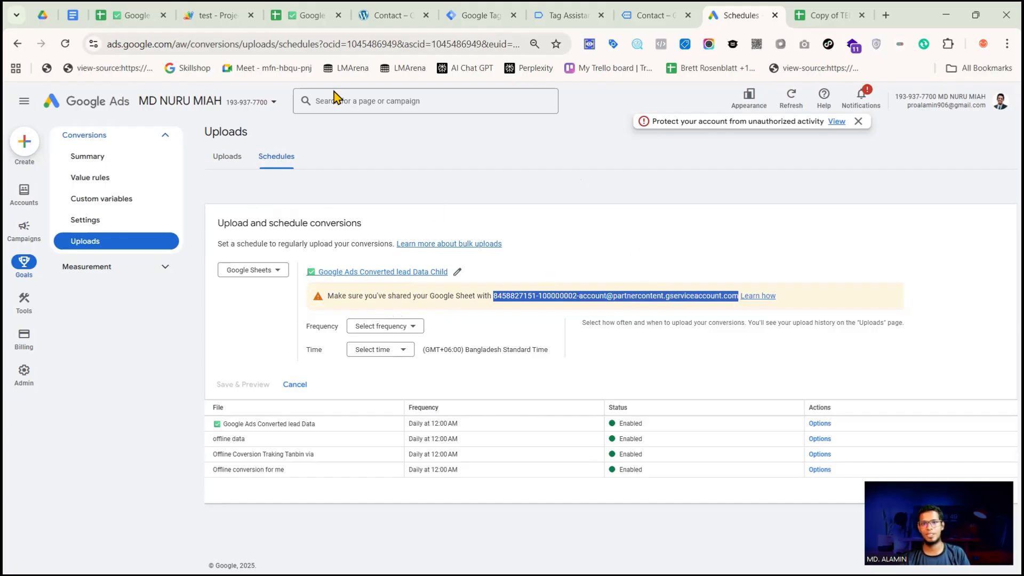
pyautogui.click(320, 16)
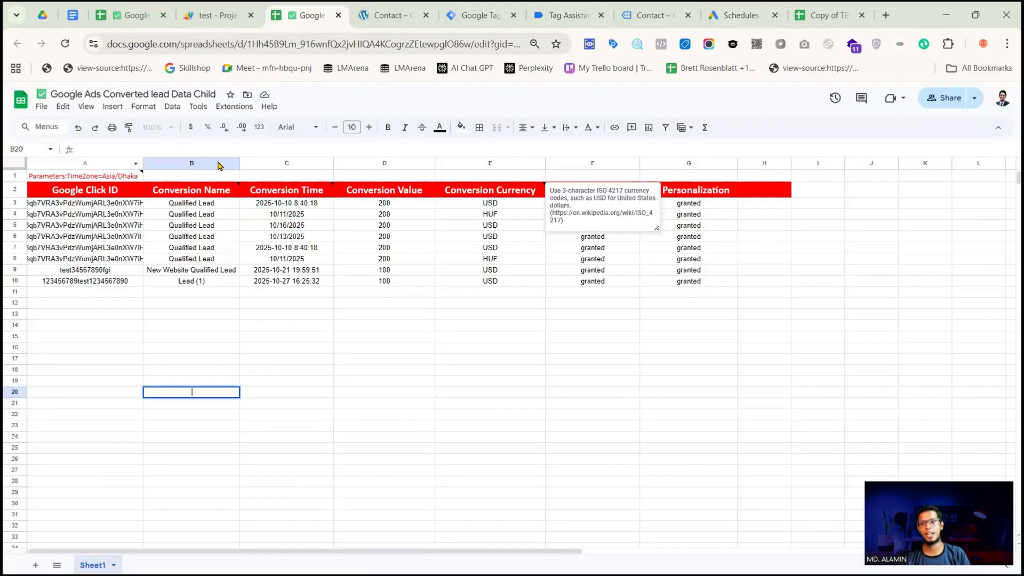
pyautogui.click(945, 99)
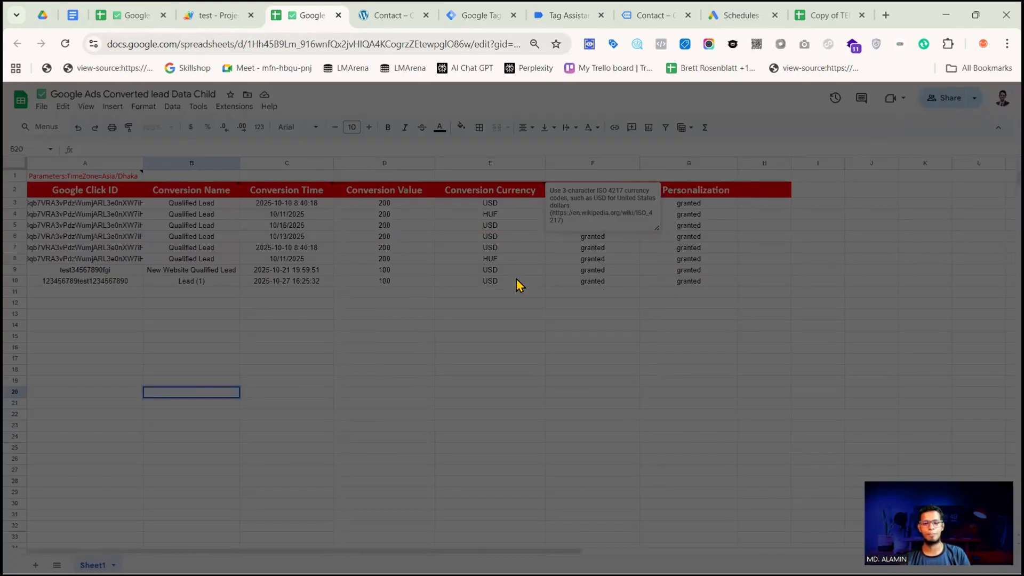
pyautogui.click(487, 246)
pyautogui.hotkey('ctrl', 'v')
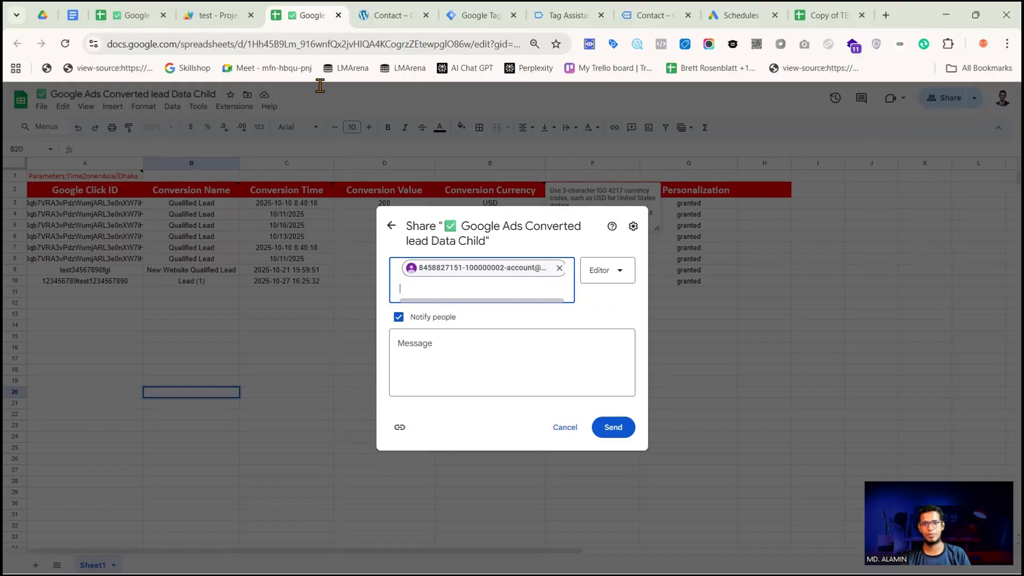
pyautogui.click(740, 15)
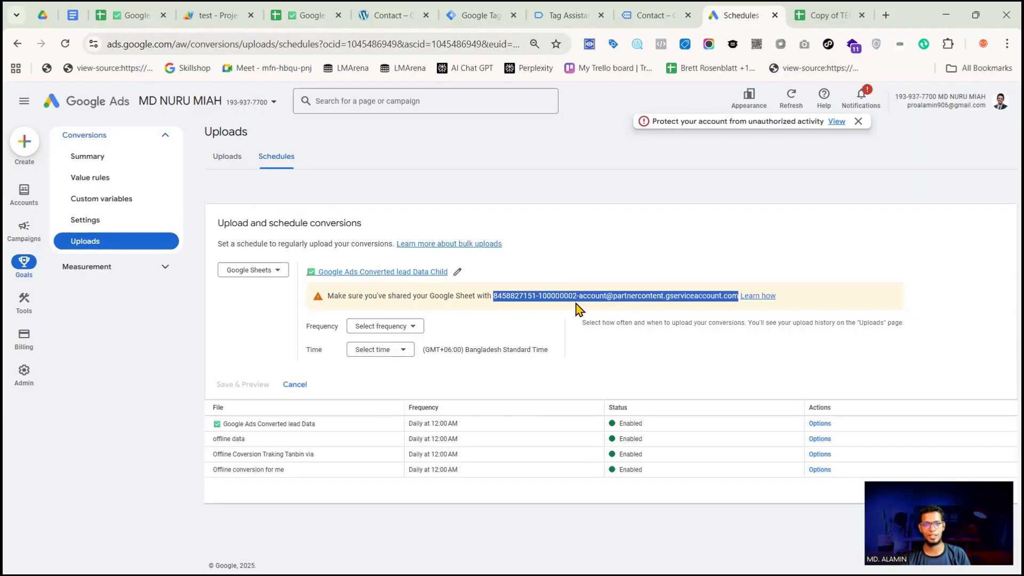
pyautogui.click(312, 15)
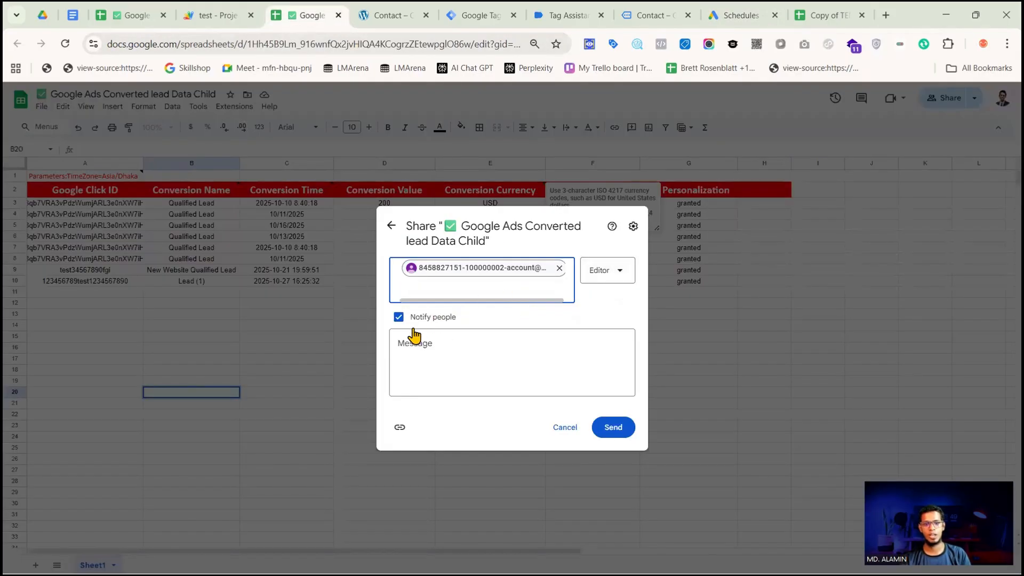
pyautogui.click(614, 427)
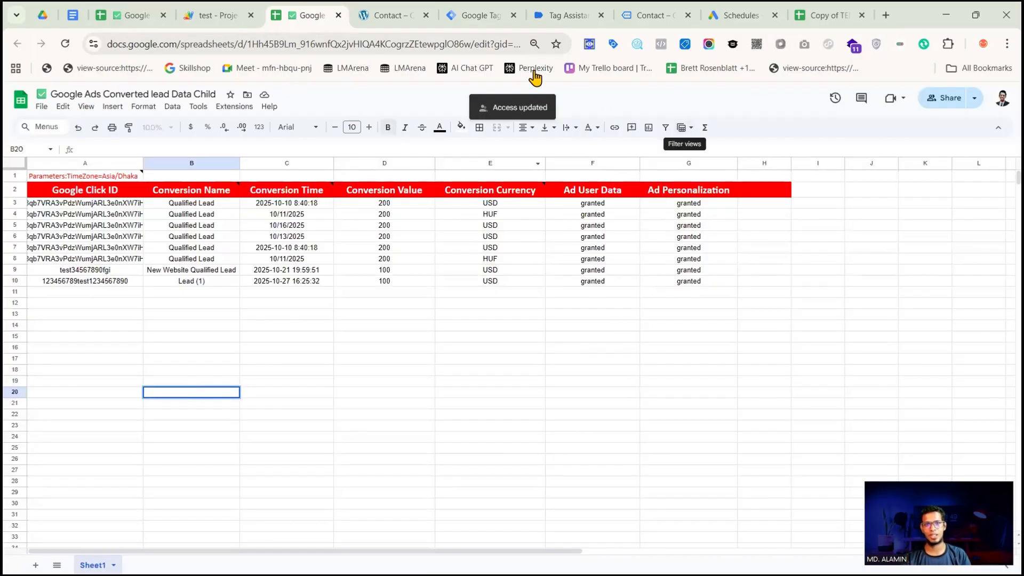
# Set the upload schedule's frequency to Every 24 hours and its time to 12:00 AM, then save and preview it
pyautogui.click(720, 16)
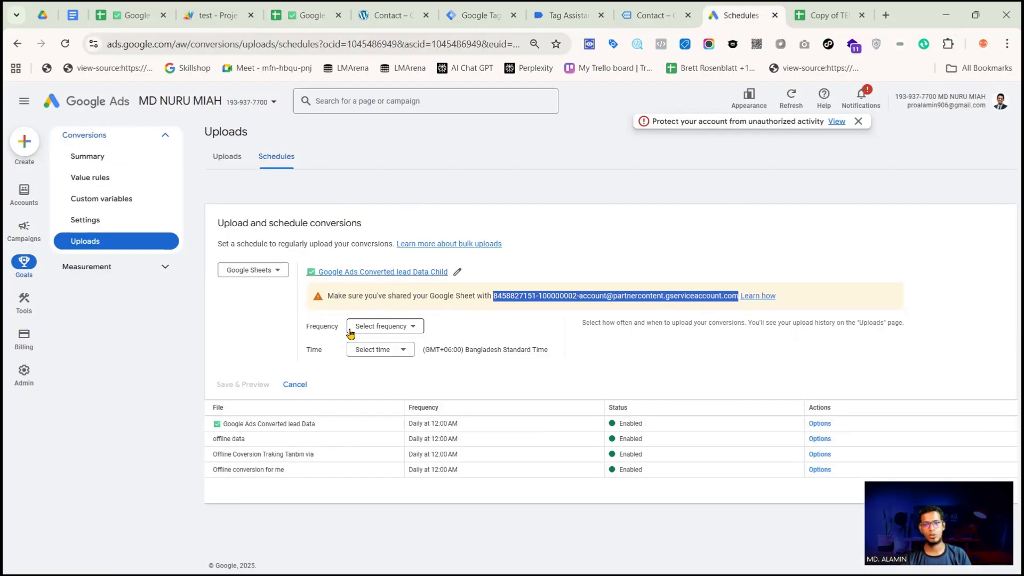
pyautogui.click(385, 326)
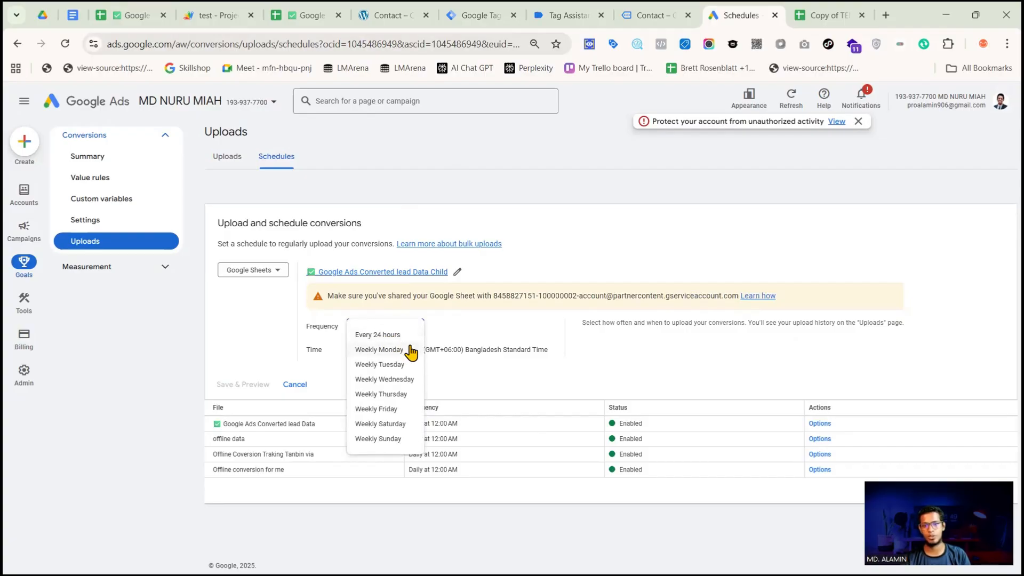
pyautogui.click(389, 335)
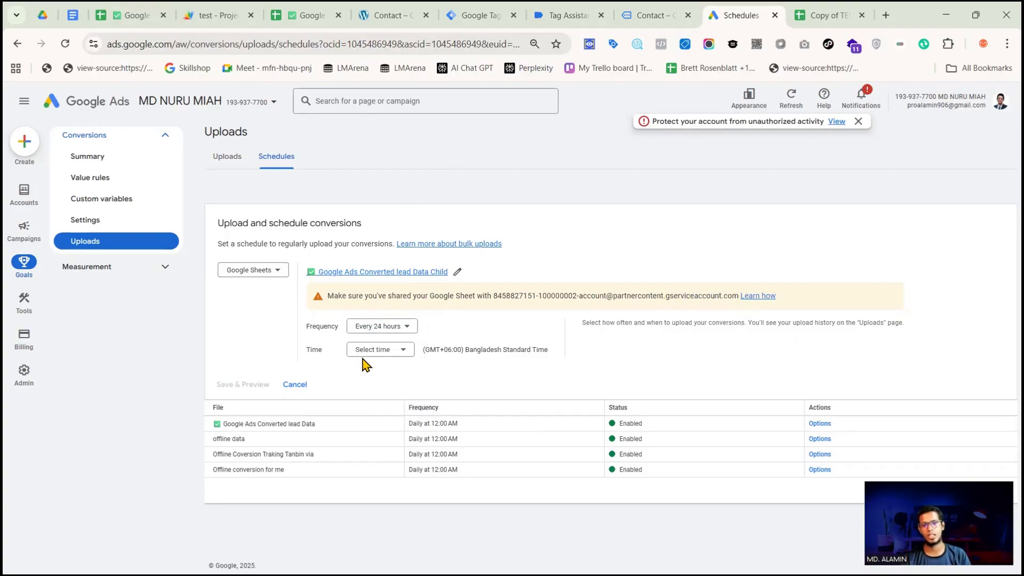
pyautogui.click(374, 350)
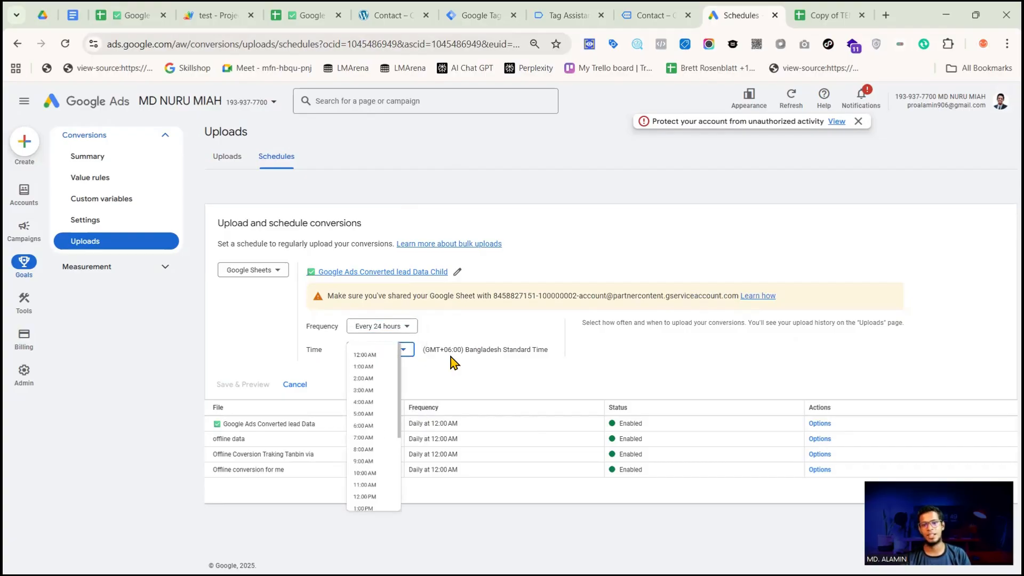
pyautogui.click(371, 361)
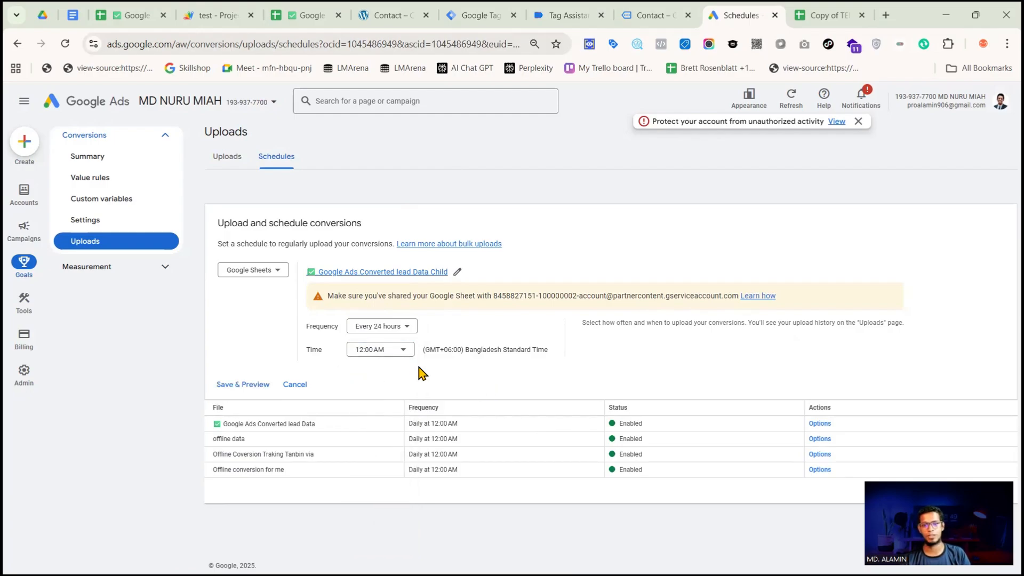
pyautogui.click(241, 386)
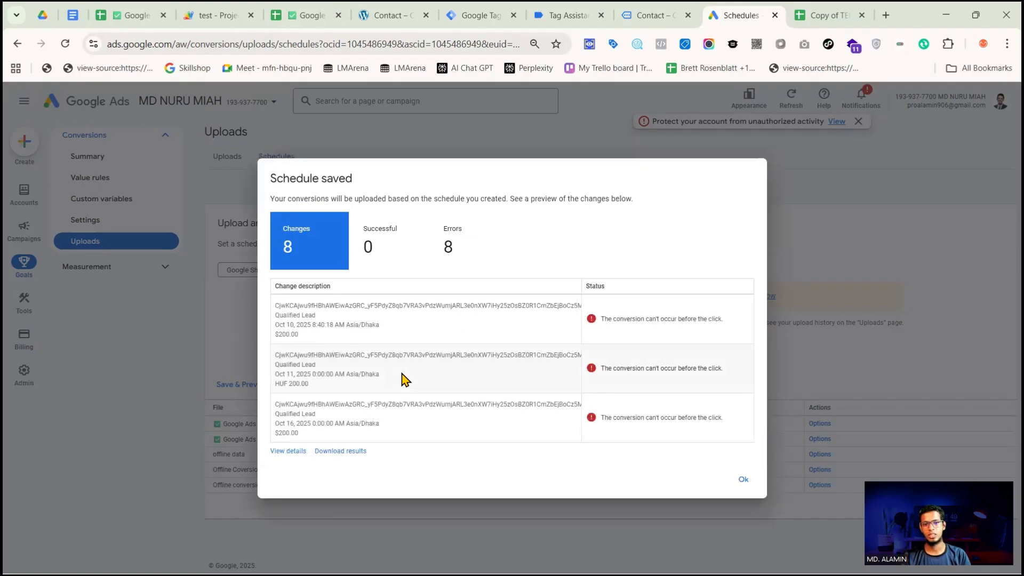
# Review the click ID and conversion details of the first previewed conversion and close the schedule preview
pyautogui.doubleClick(288, 307)
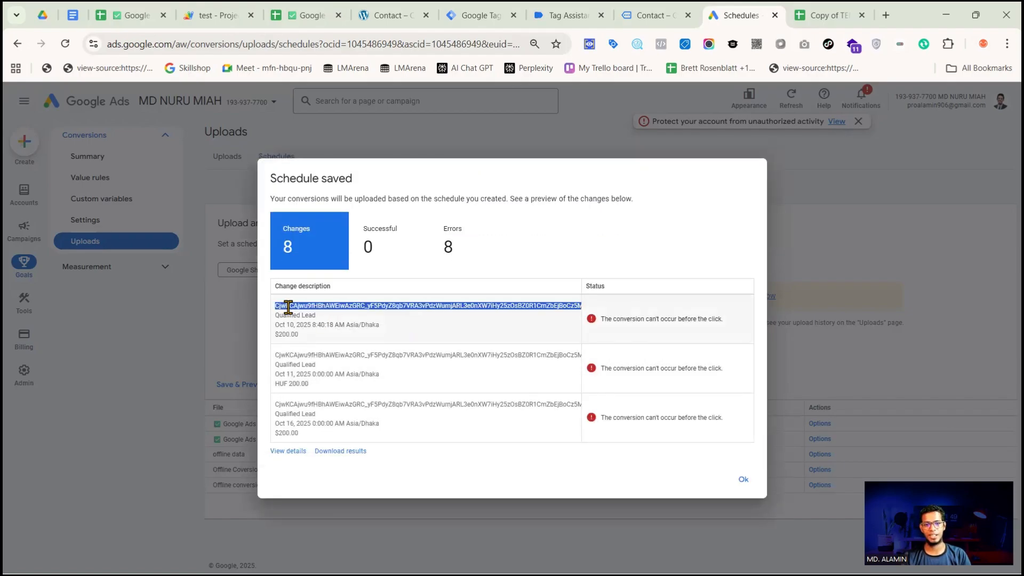
pyautogui.doubleClick(295, 316)
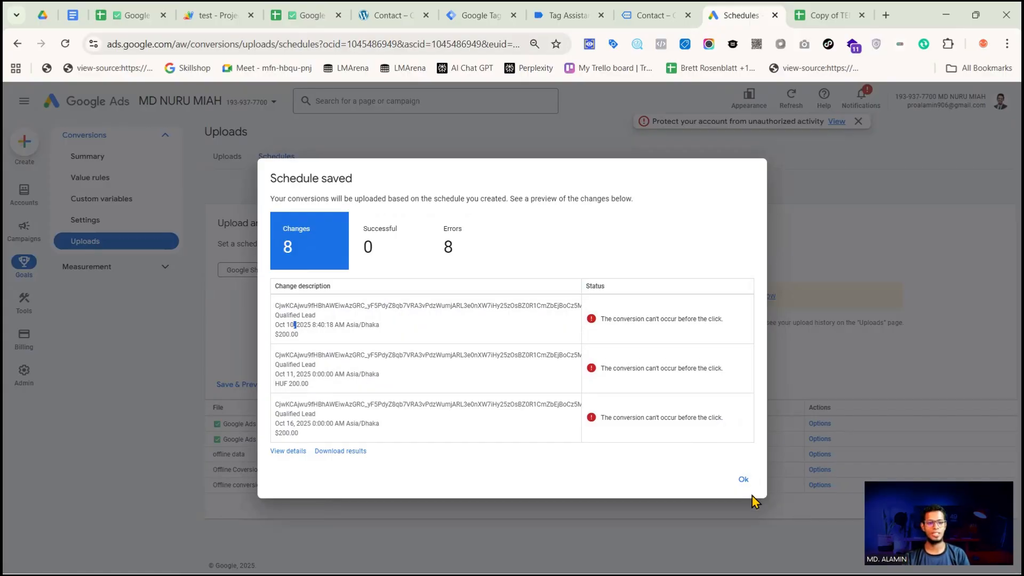
pyautogui.click(744, 480)
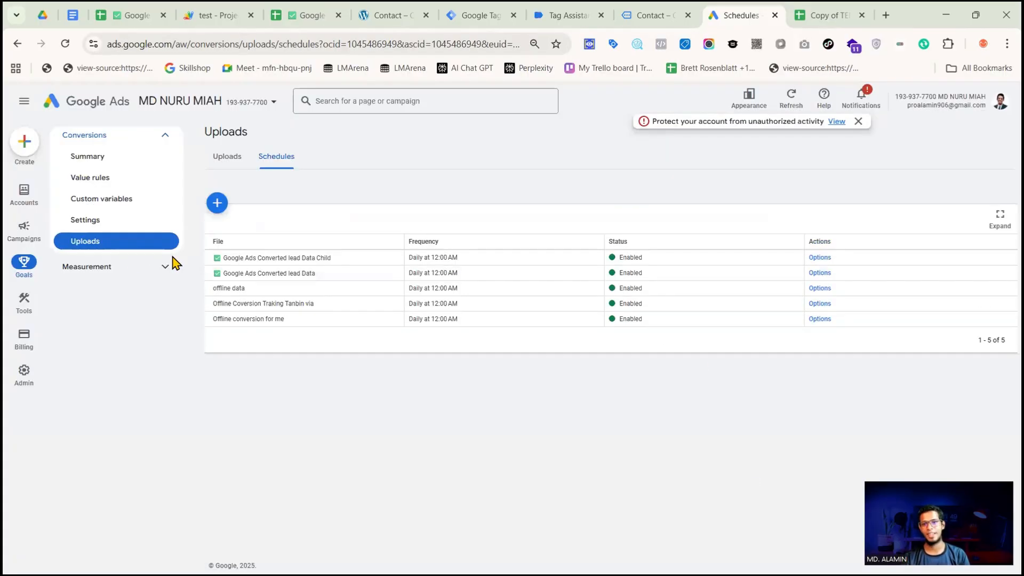